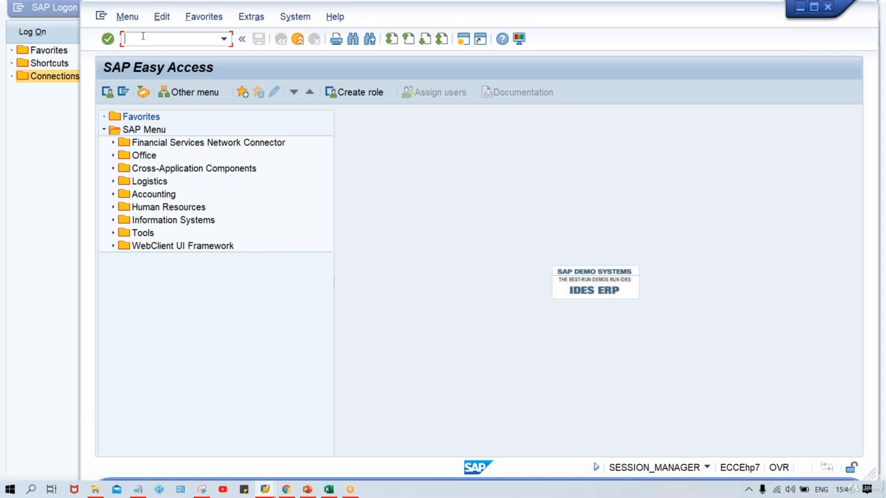
Open the SAP Reference IMG through transaction SPRO.
type("spro")
key("Return")
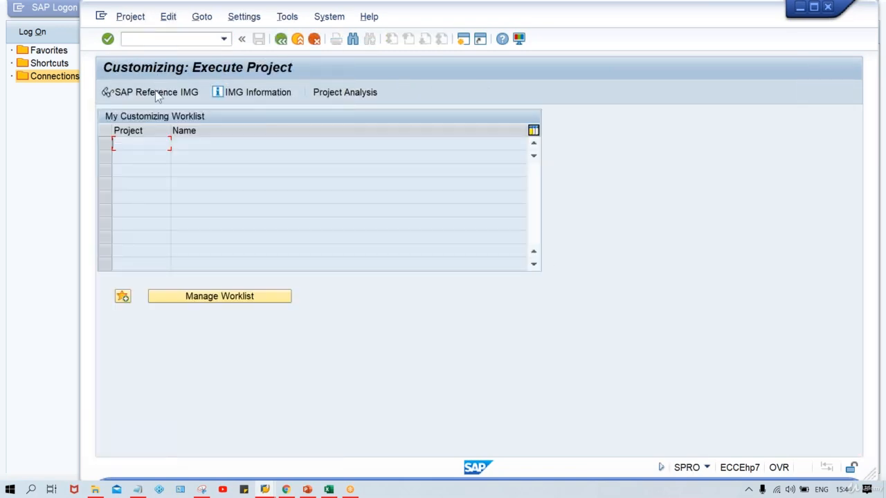
left_click(157, 94)
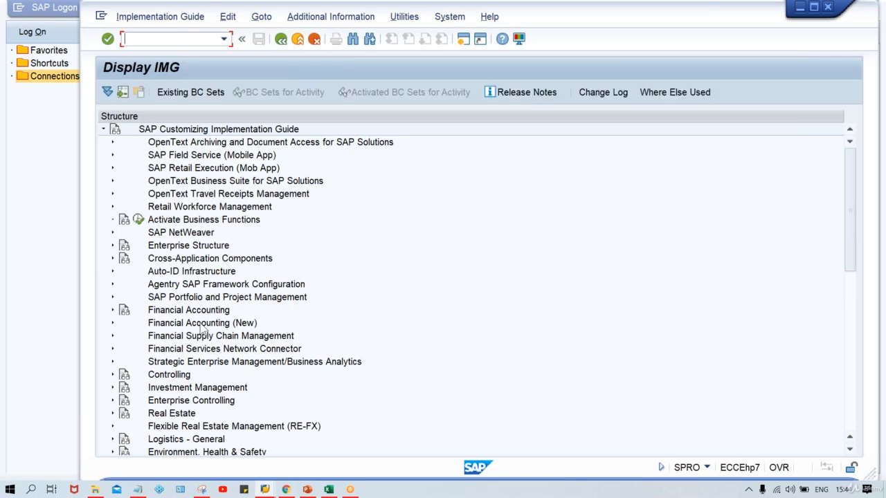
Expand Financial Accounting (New) and Financial Accounting Global Settings (New) down to Withholding Tax.
left_click(188, 322)
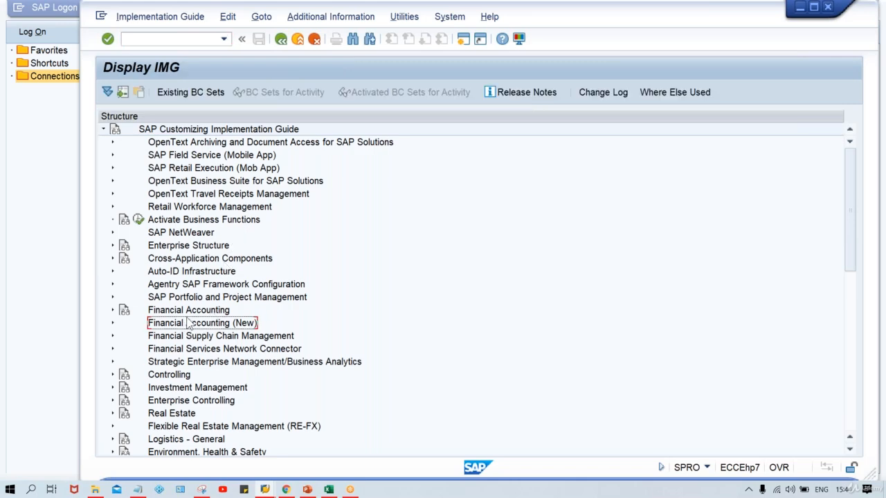
double_click(188, 323)
left_click(188, 322)
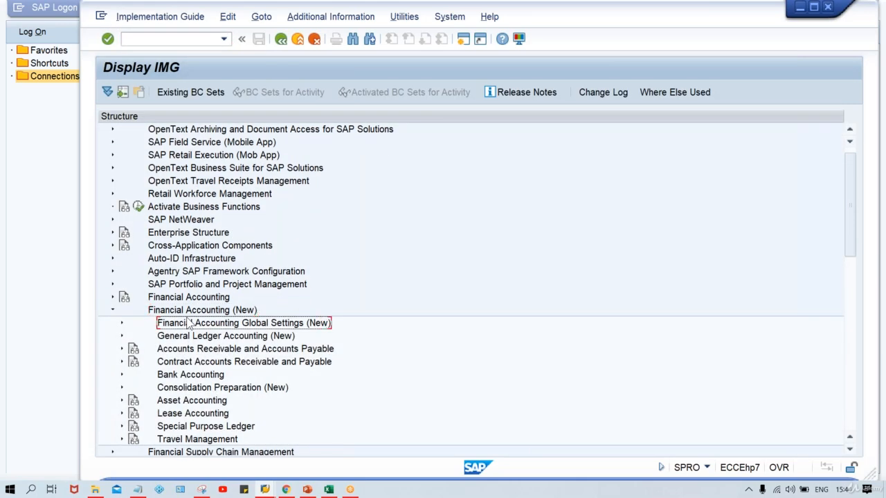
double_click(187, 323)
key("Down")
key("Down")
key("Down")
key("Down")
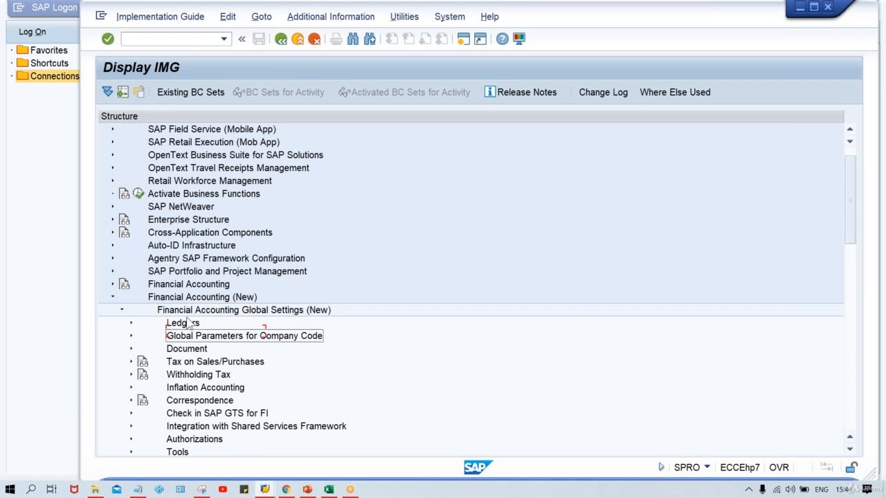
key("Down")
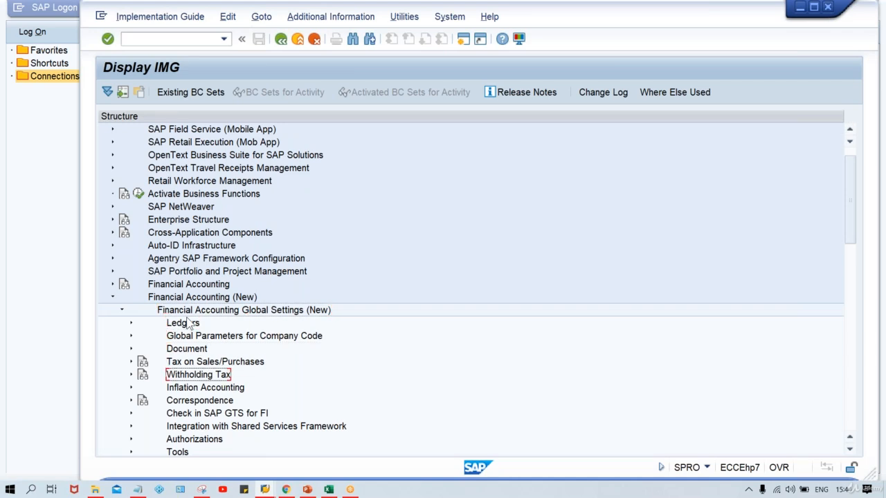
key("Right")
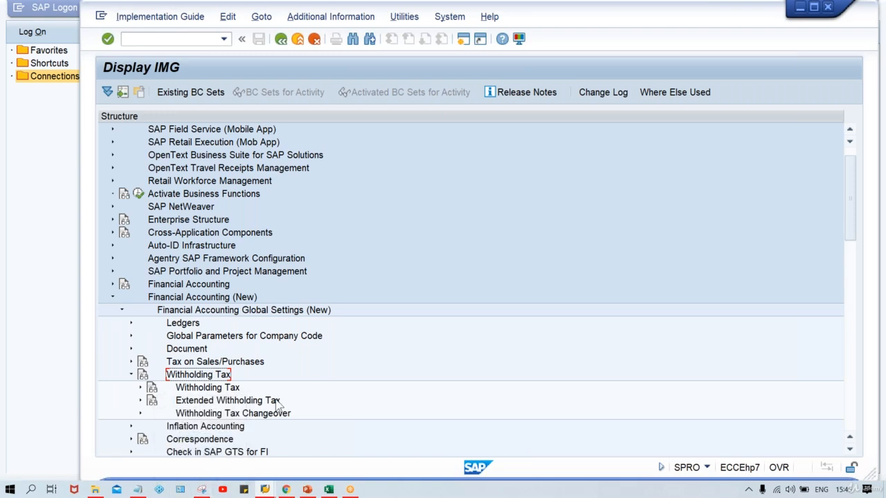
Expand Extended Withholding Tax and its Basic Settings node.
left_click(255, 404)
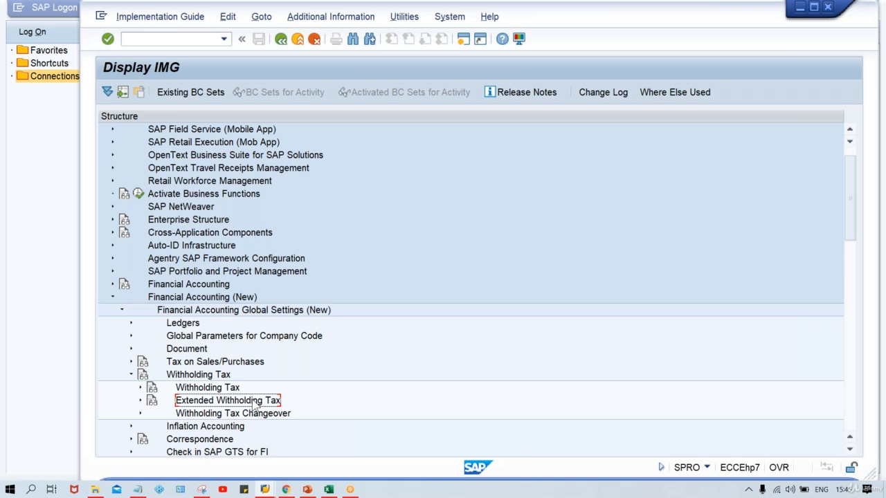
double_click(254, 401)
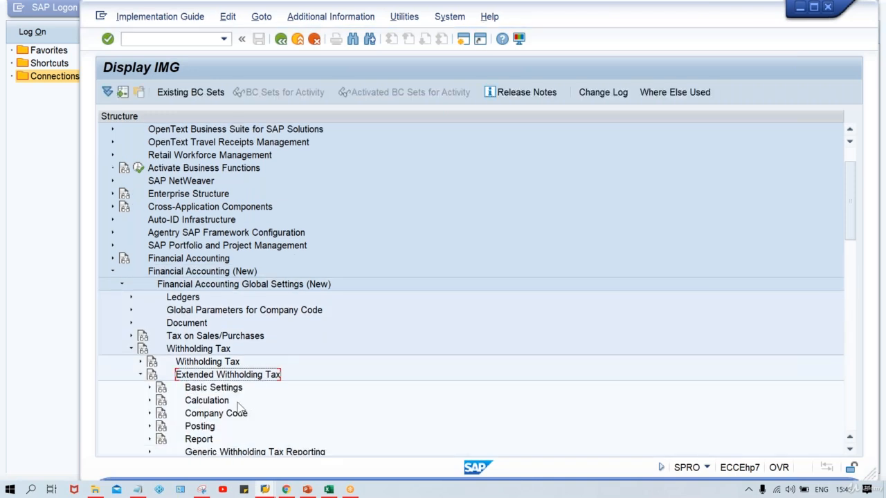
left_click(203, 390)
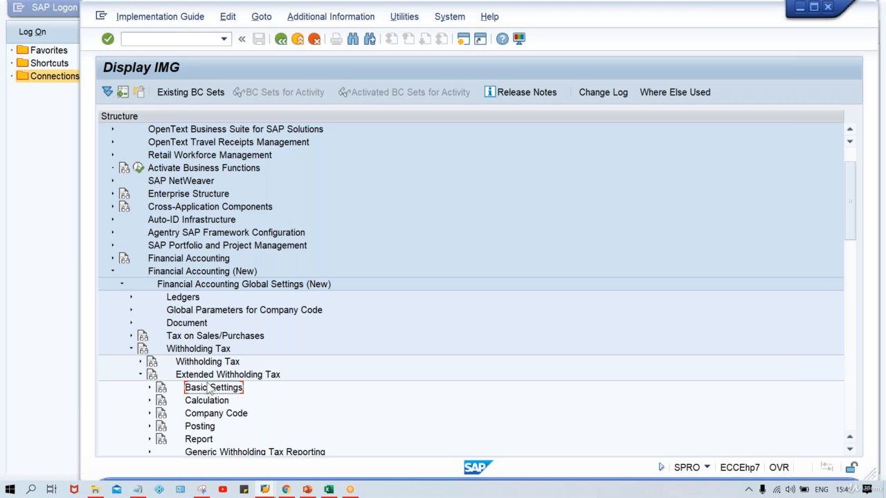
double_click(209, 390)
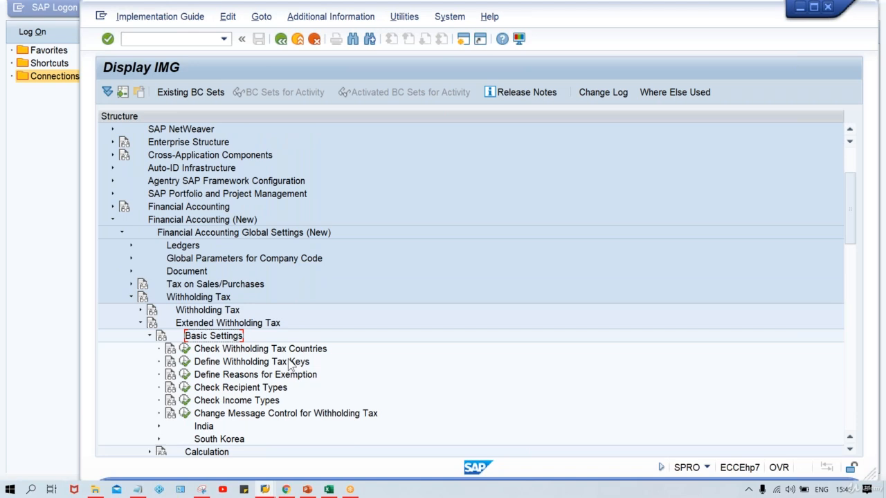
Open the Check Withholding Tax Countries activity.
left_click(236, 350)
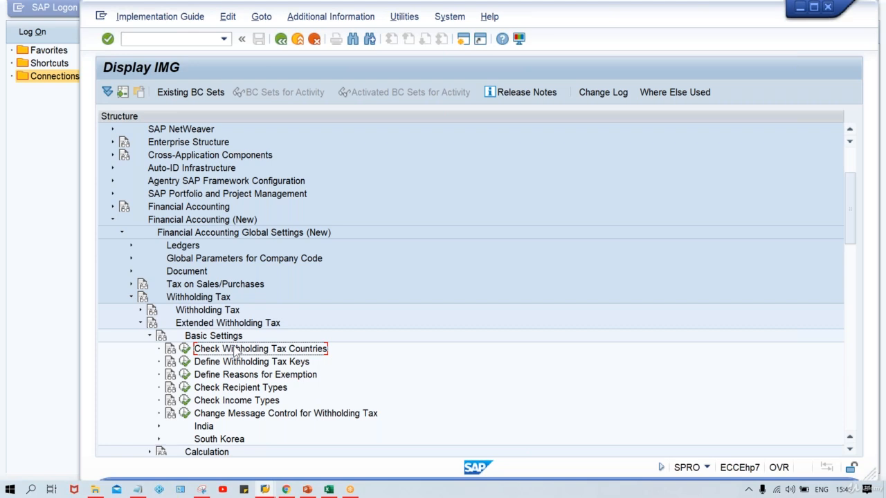
left_click(184, 349)
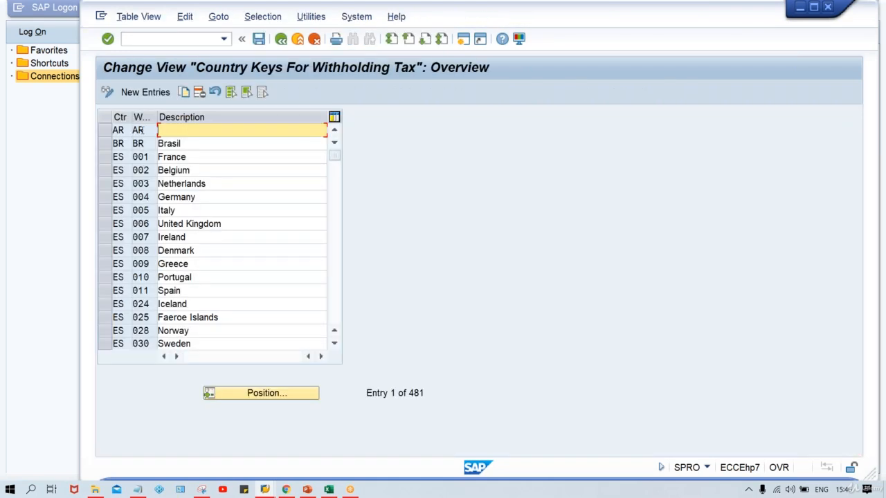
left_click(147, 94)
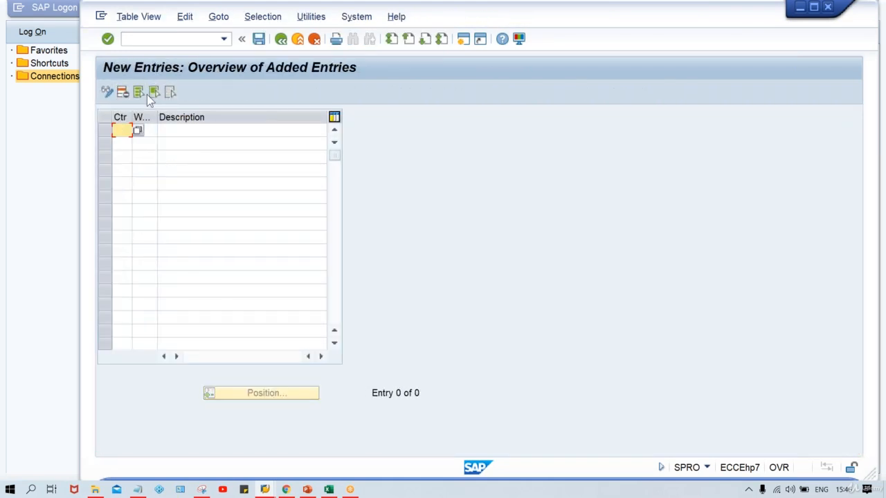
type("in")
key("Tab")
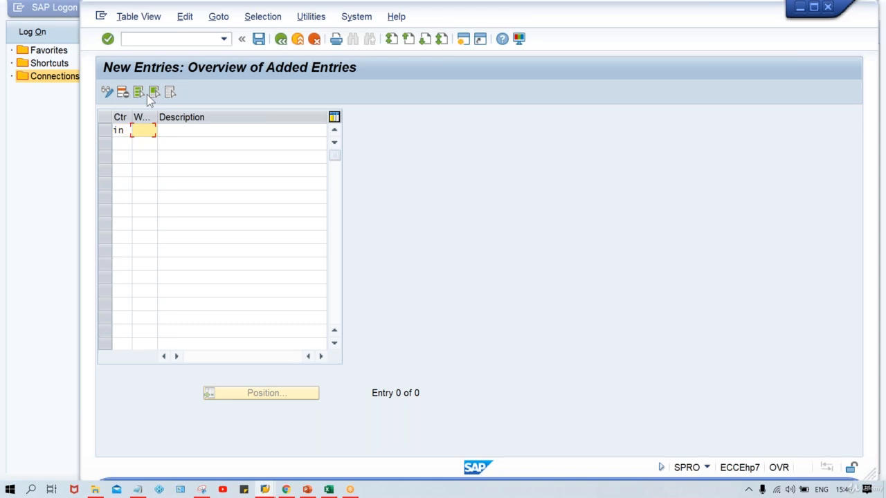
type("in")
left_click(315, 40)
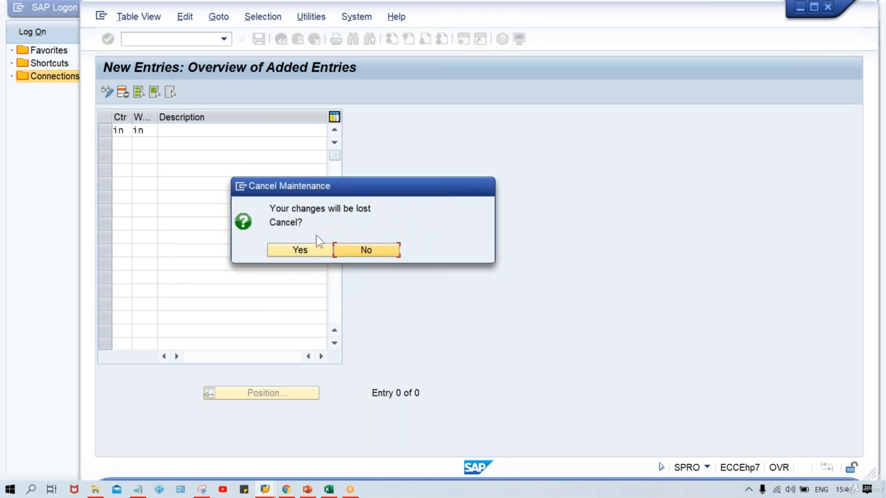
left_click(313, 252)
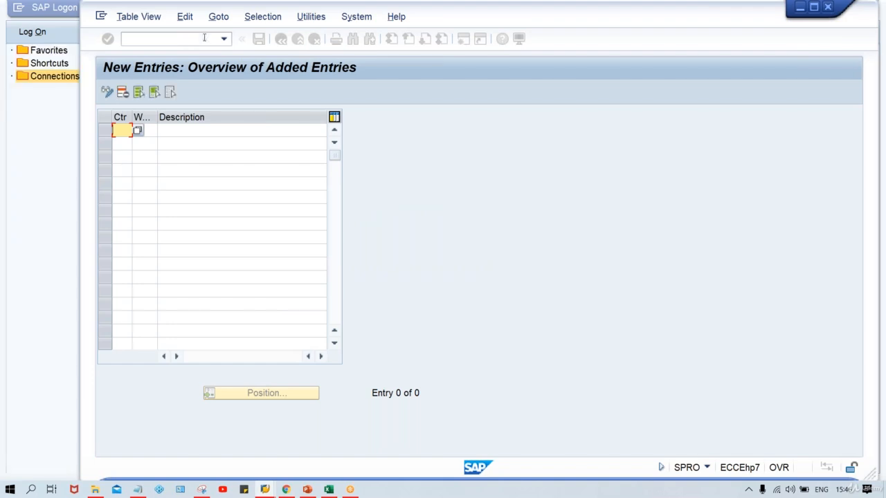
left_click(281, 40)
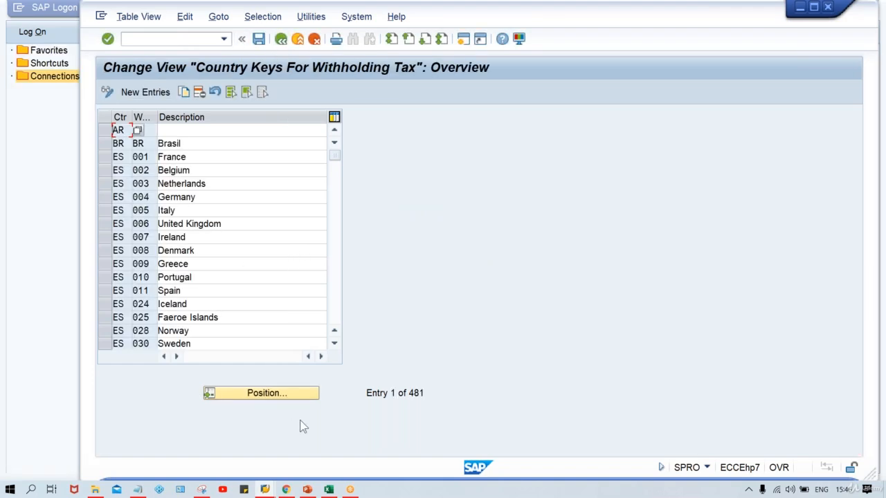
Position the withholding tax country list at country IN and review India's entries before leaving.
left_click(285, 395)
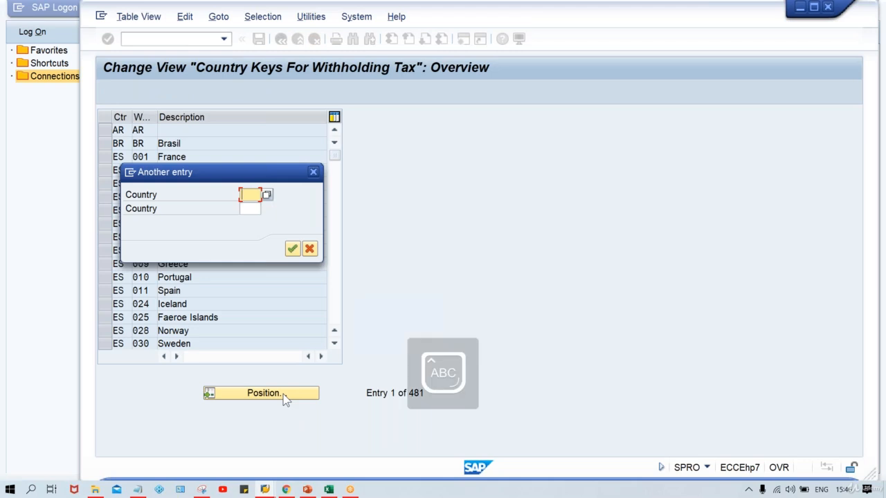
type("DE")
key("Return")
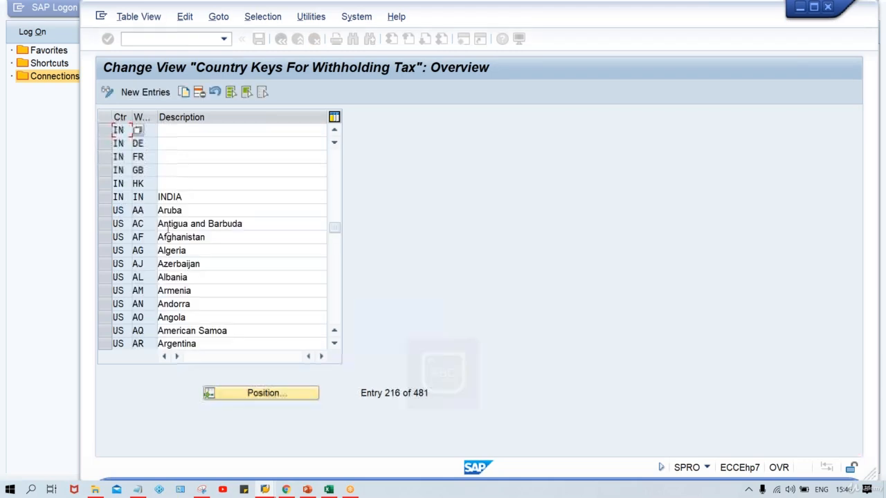
left_click(187, 131)
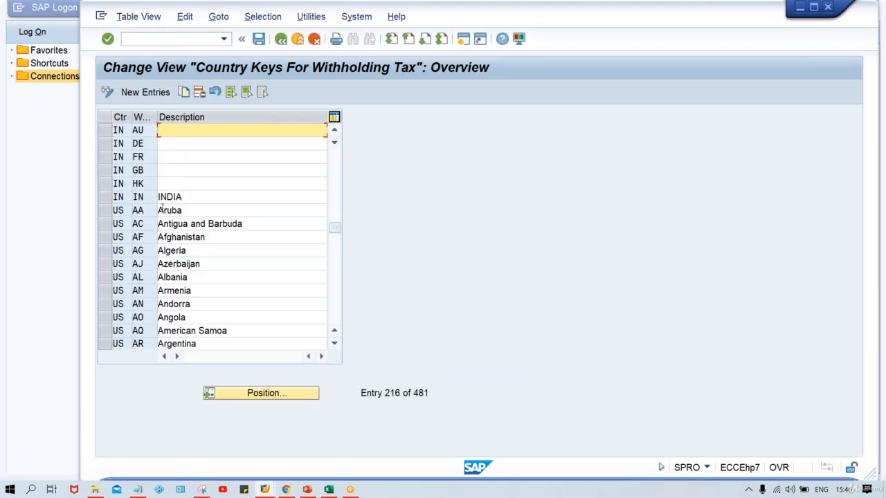
double_click(187, 199)
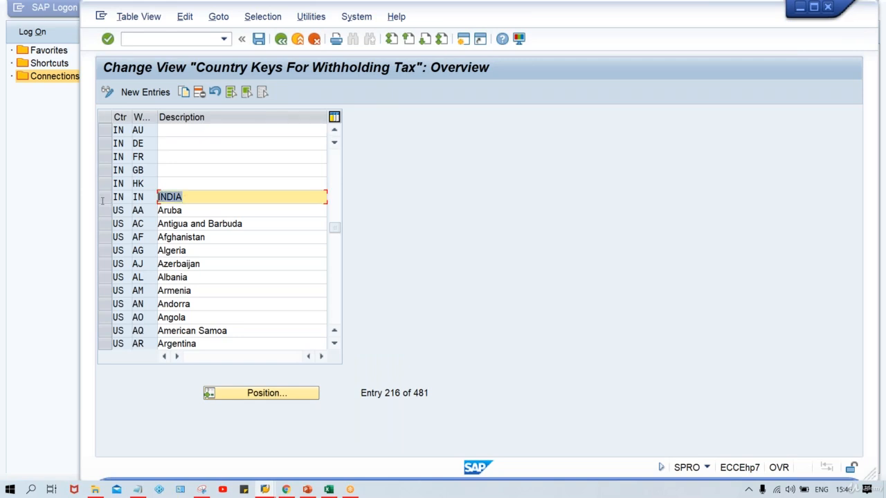
left_click(104, 200)
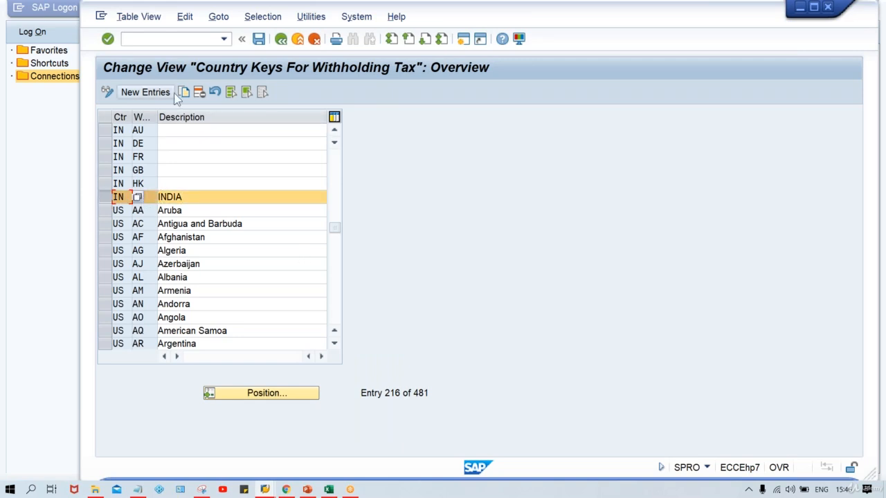
left_click(283, 42)
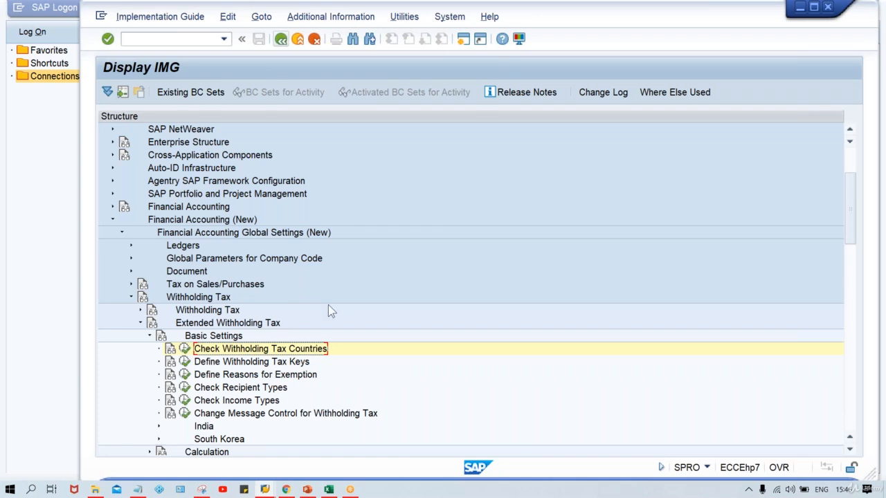
Open Define Withholding Tax Keys for country IN.
left_click(267, 364)
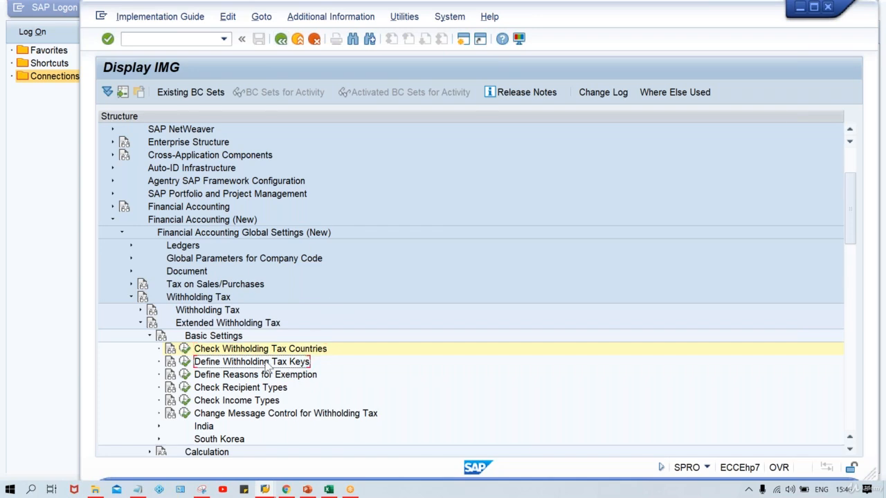
left_click(185, 361)
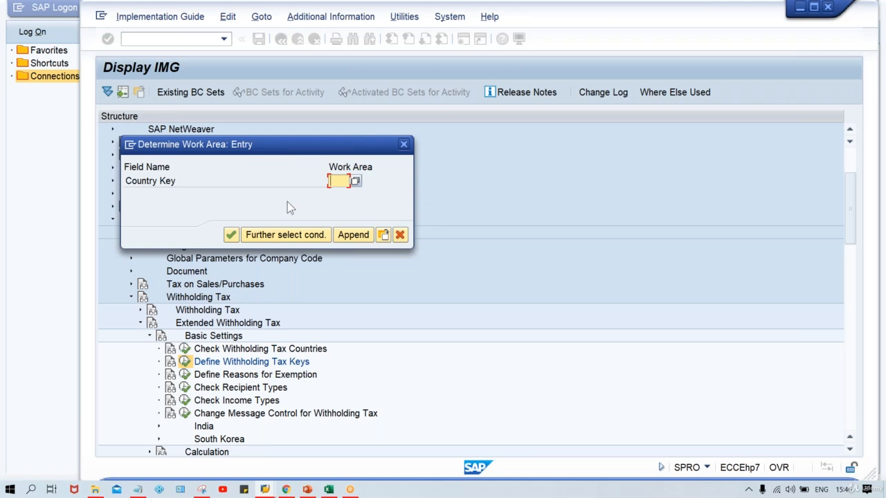
type("IN")
key("Return")
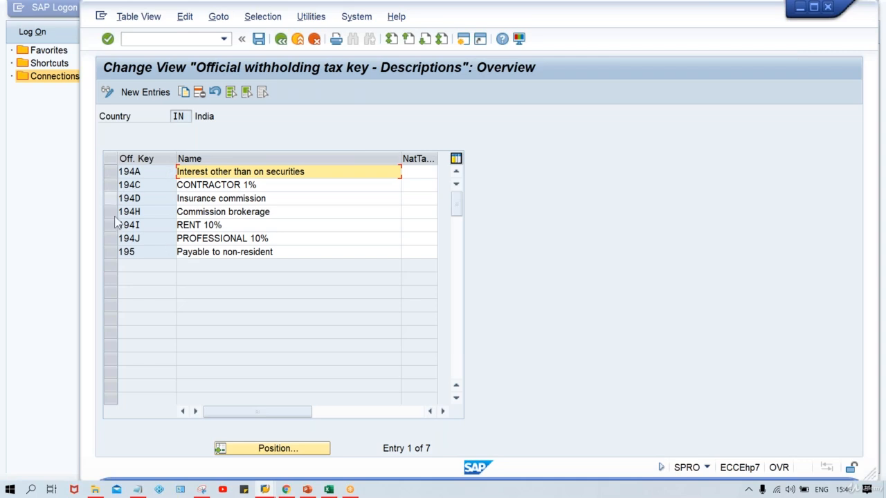
Remove the percentages from the RENT, PROFESSIONAL and CONTRACTOR withholding tax key names.
left_click(234, 228)
key("BackSpace")
key("BackSpace")
key("BackSpace")
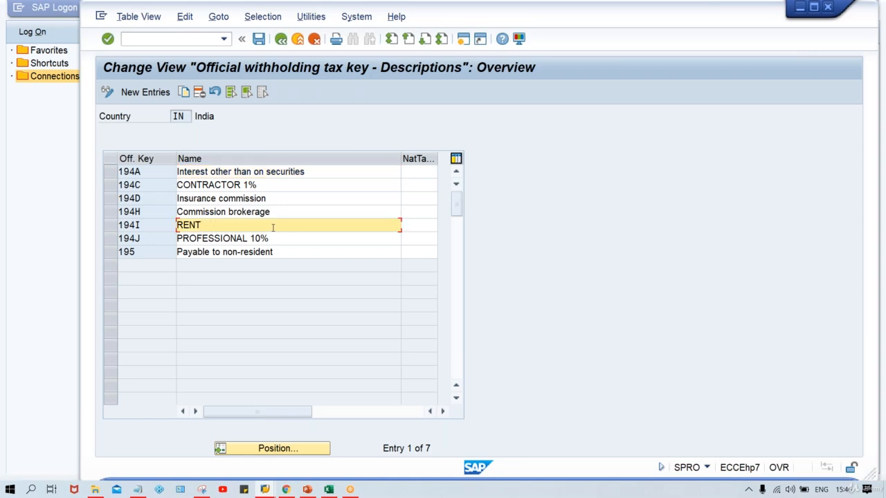
left_click(292, 242)
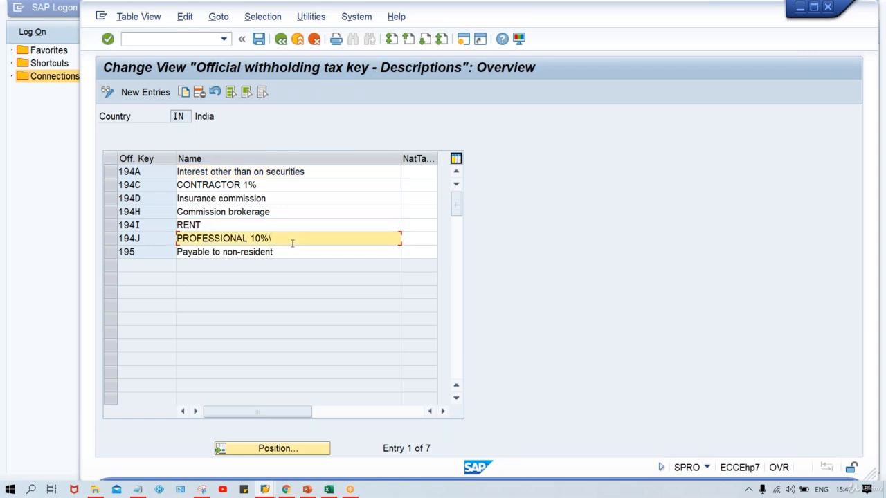
key("BackSpace")
key("BackSpace")
key("BackSpace")
left_click(282, 185)
key("BackSpace")
key("BackSpace")
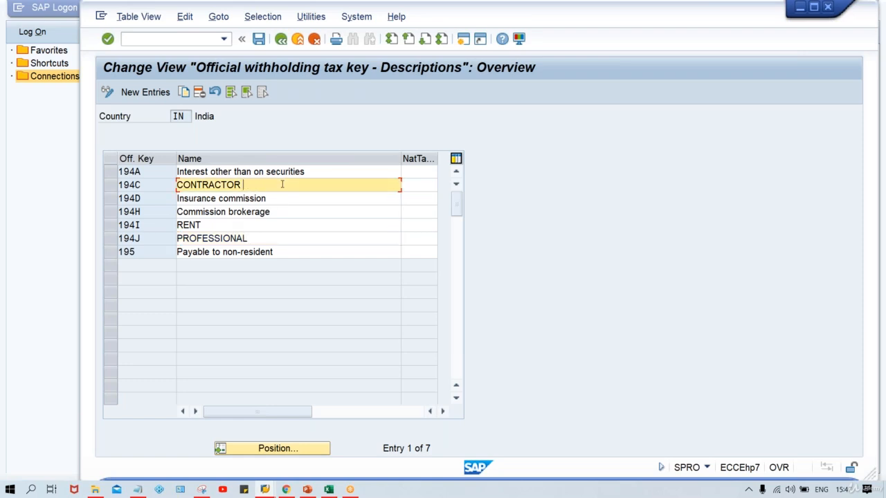
left_click(154, 198)
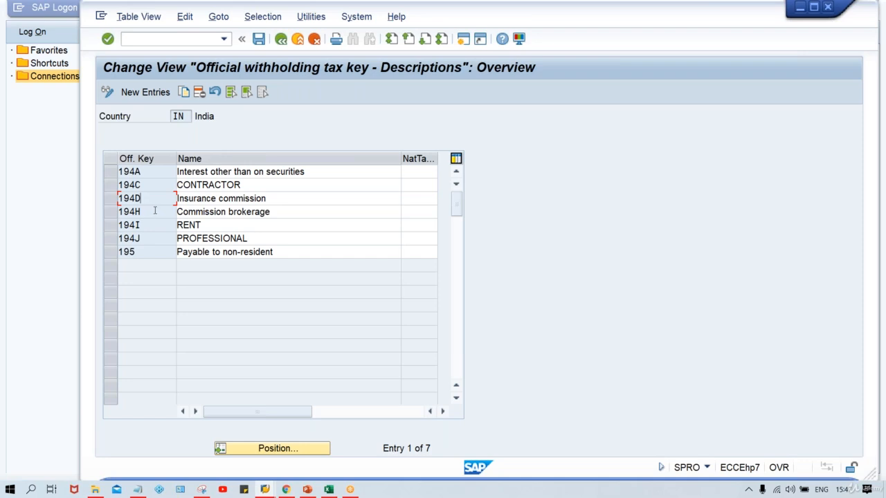
Exit and save the withholding tax key changes under a customizing request.
left_click(280, 40)
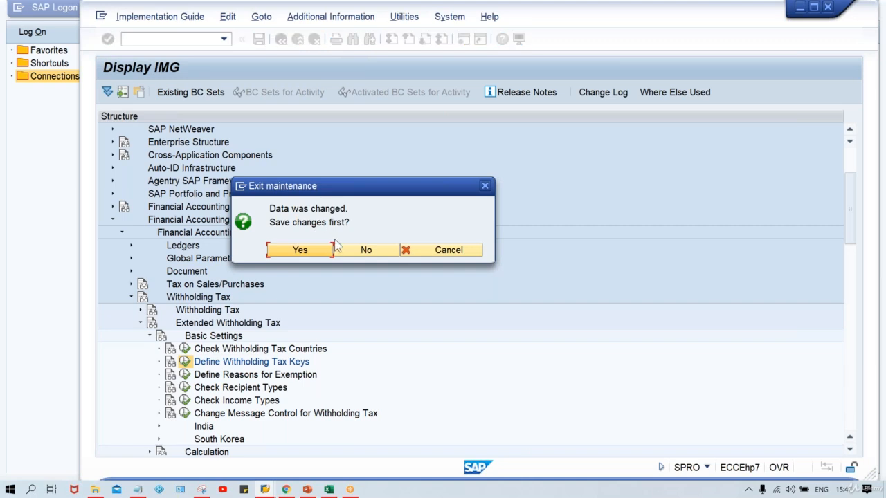
left_click(299, 251)
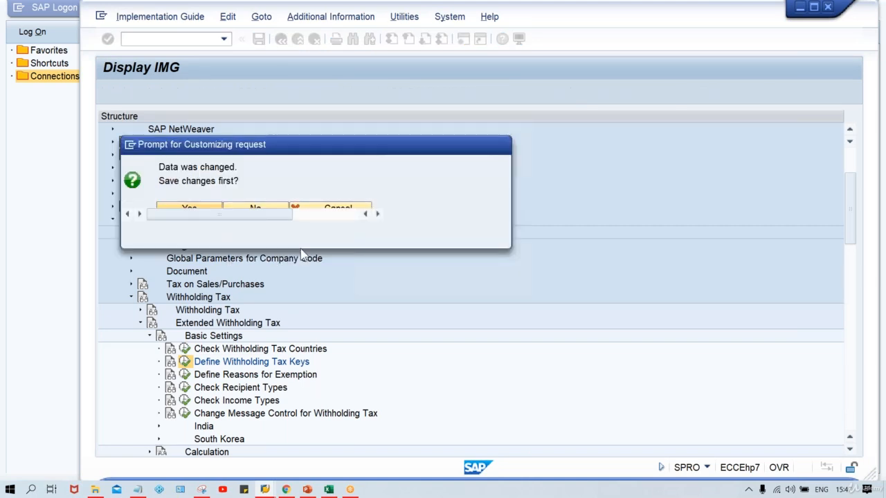
left_click(324, 236)
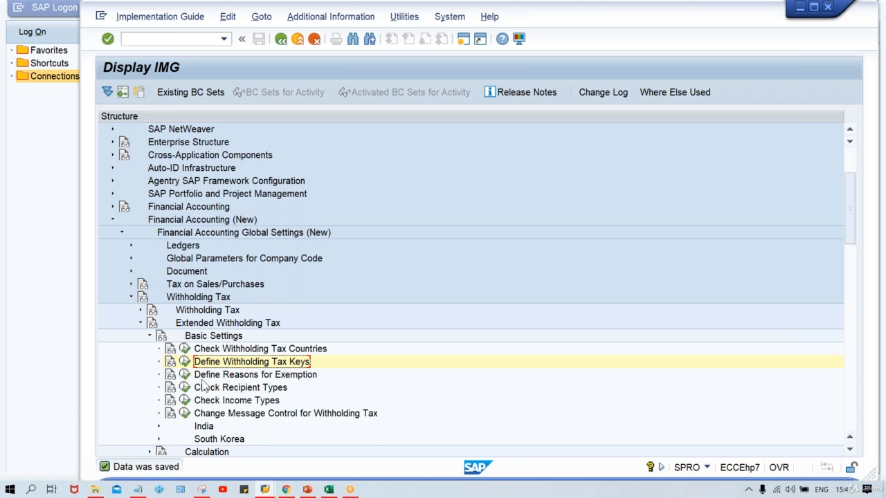
Open Define Withholding Tax Type for Invoice Posting under Calculation for country IN.
left_click(252, 379)
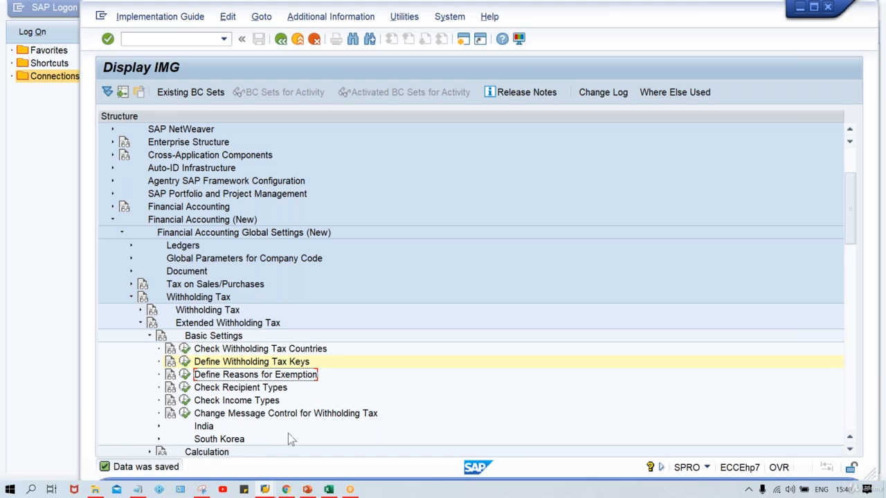
left_click(150, 337)
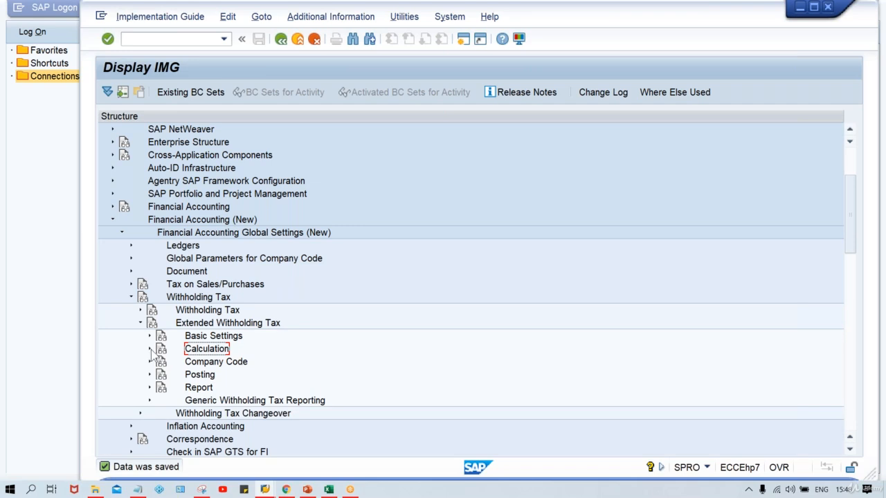
left_click(150, 350)
left_click(272, 340)
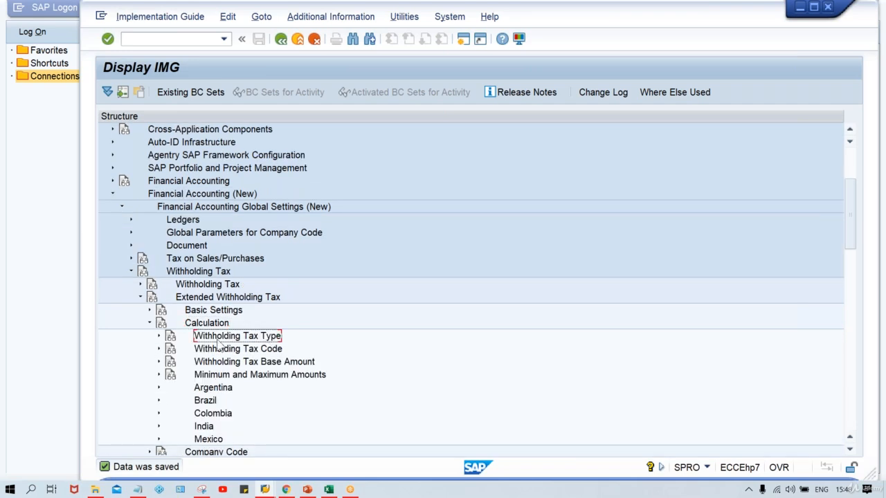
left_click(159, 336)
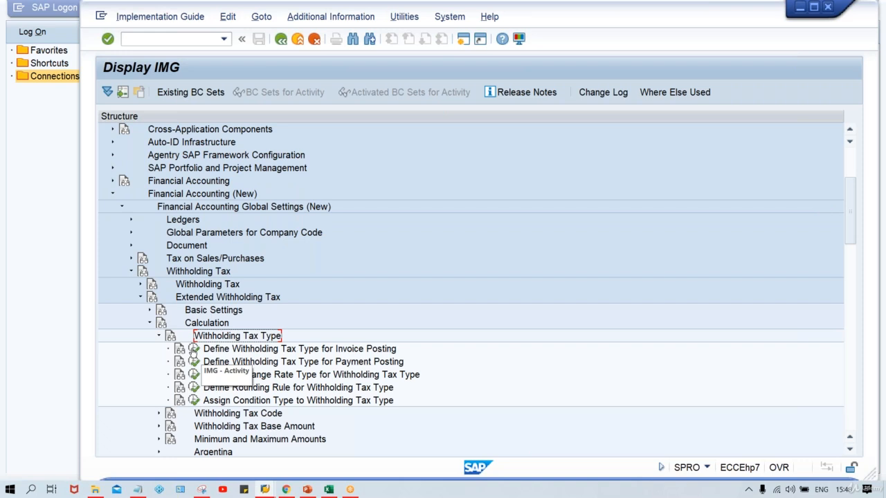
left_click(194, 351)
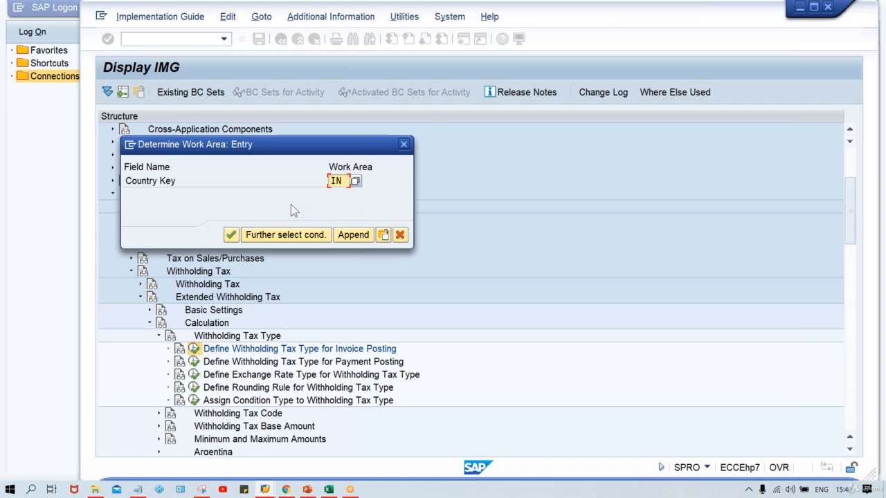
key("Return")
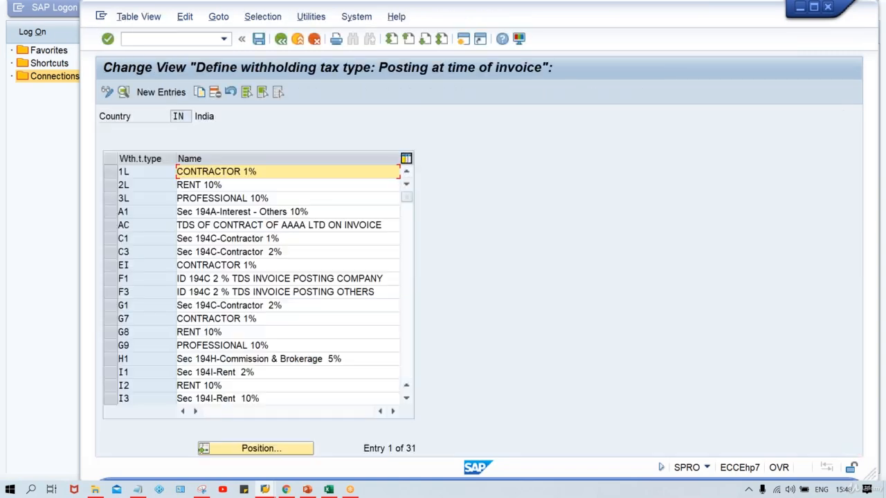
Create a new withholding tax type TT with the description TATA MOTOR_TM00.
left_click(172, 99)
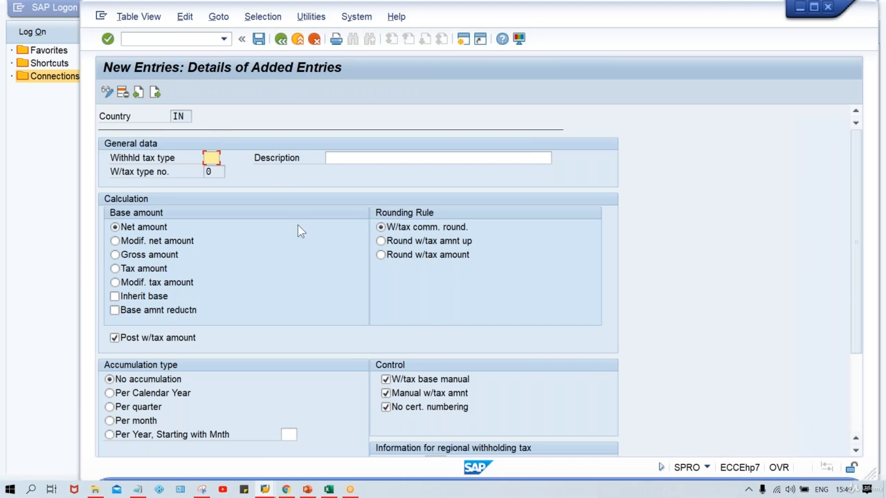
type("TT")
key("Tab")
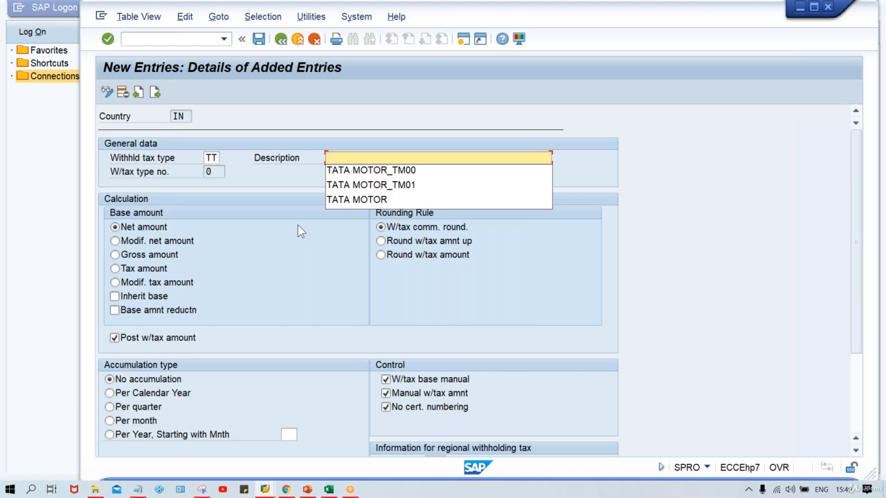
key("Down")
key("Return")
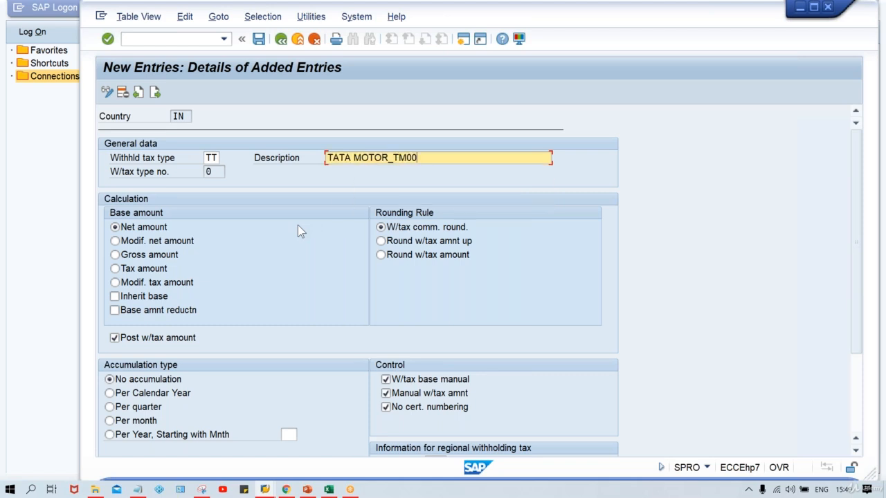
key("Return")
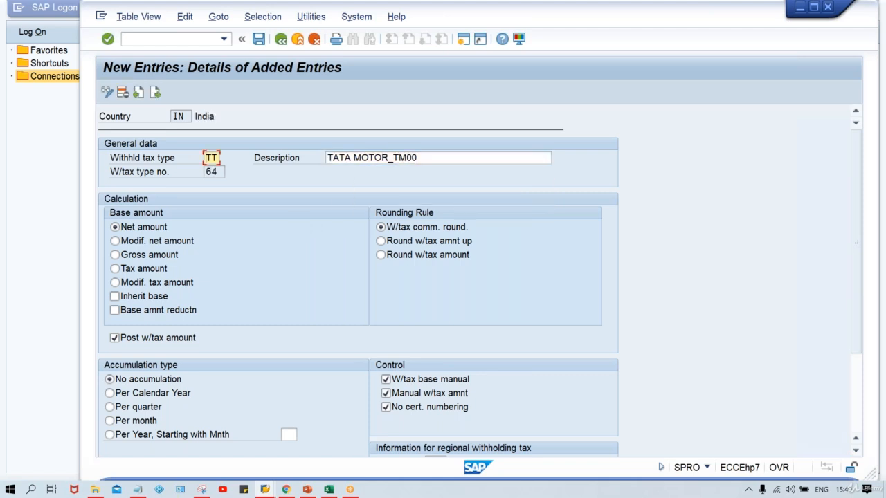
Save the new withholding tax type under a customizing request and exit back to the IMG.
key("ctrl+s")
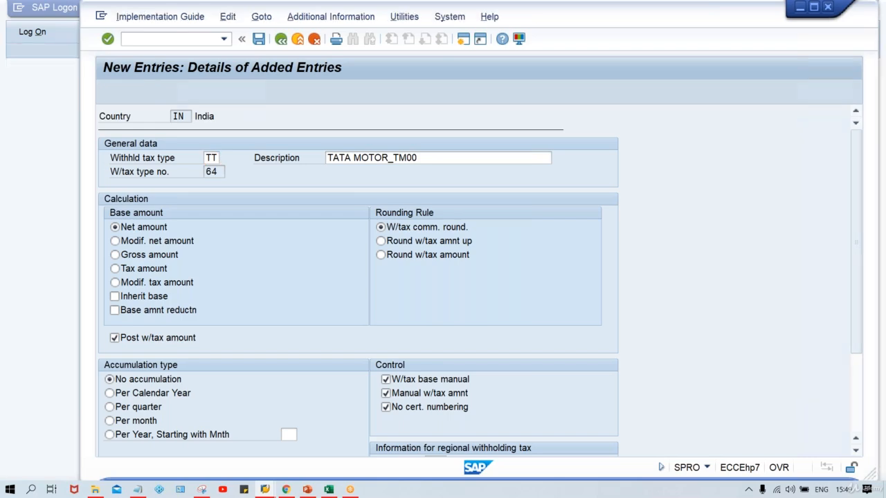
key("Return")
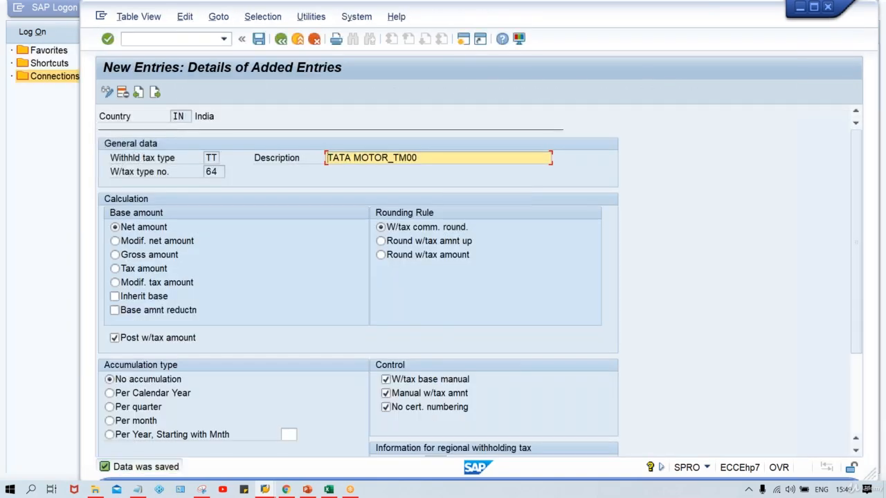
left_click(280, 39)
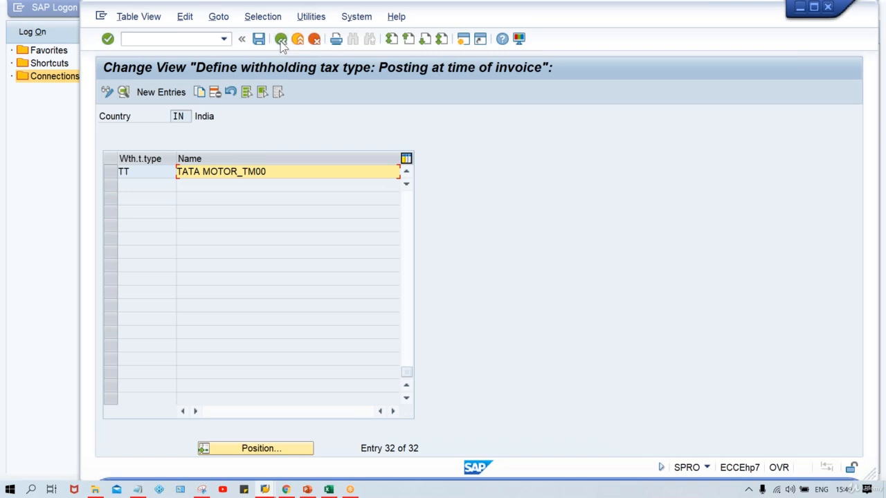
left_click(280, 40)
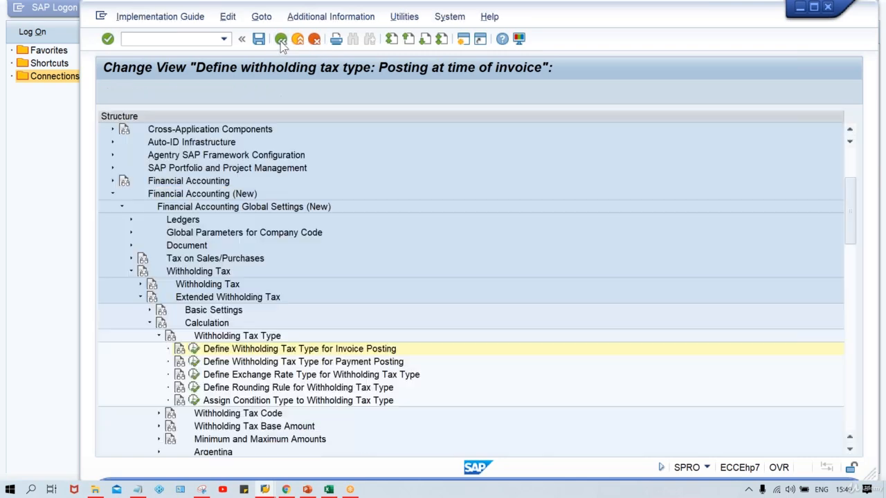
Open Define Withholding Tax Codes under Withholding Tax Code for country IN.
left_click(159, 337)
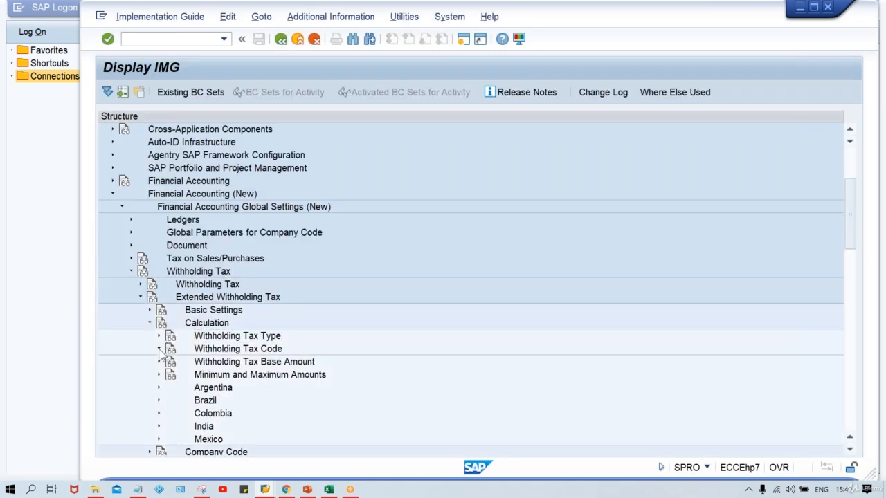
left_click(159, 349)
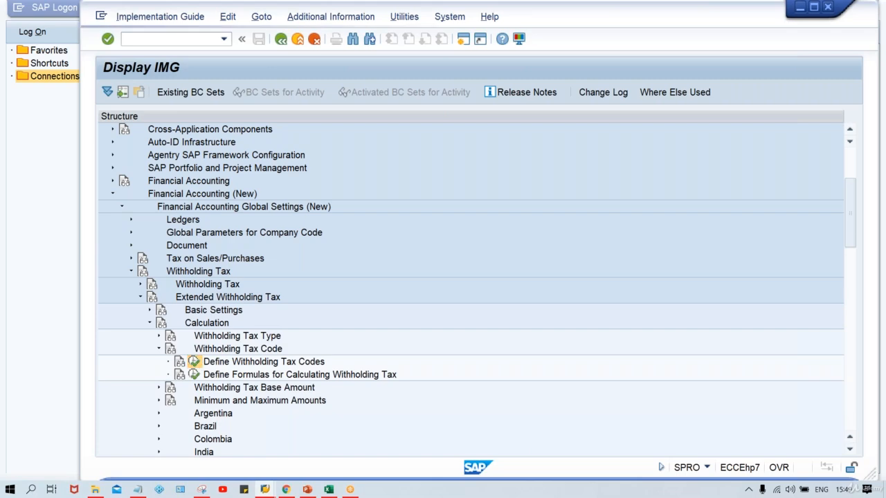
left_click(195, 362)
key("Return")
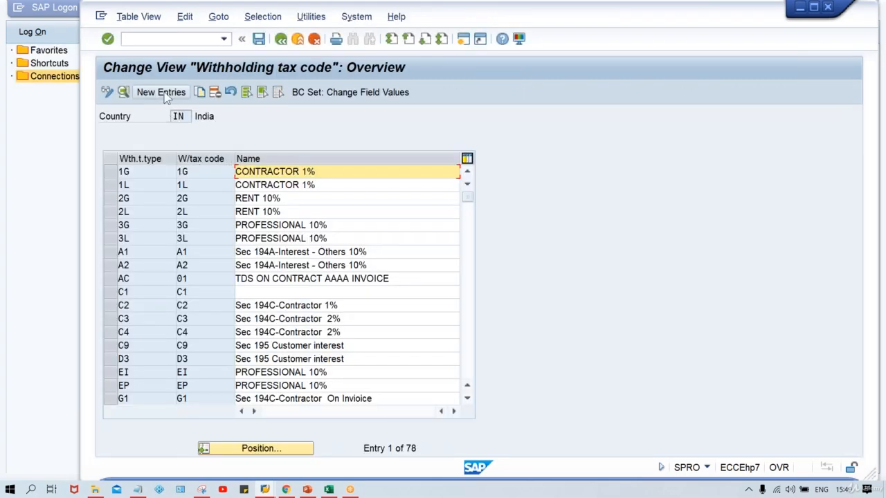
Create a new withholding tax code TT for tax type TT with official withholding tax key 194I.
left_click(164, 94)
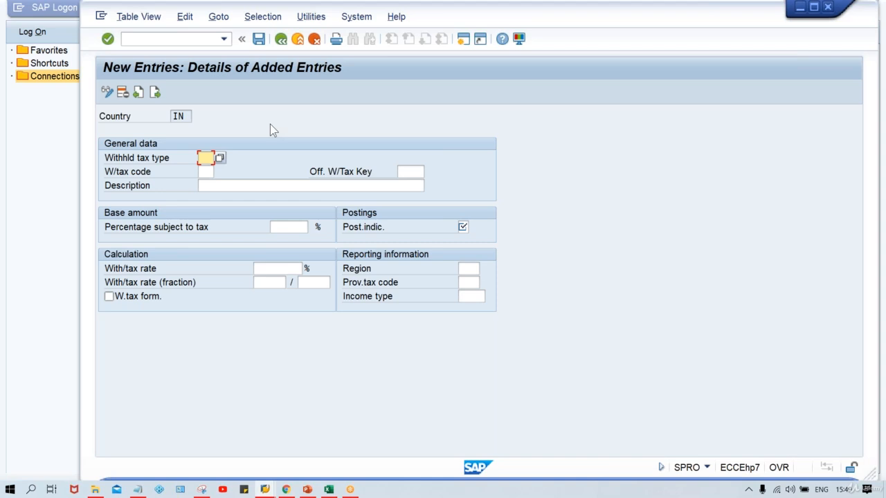
type("TT")
key("Tab")
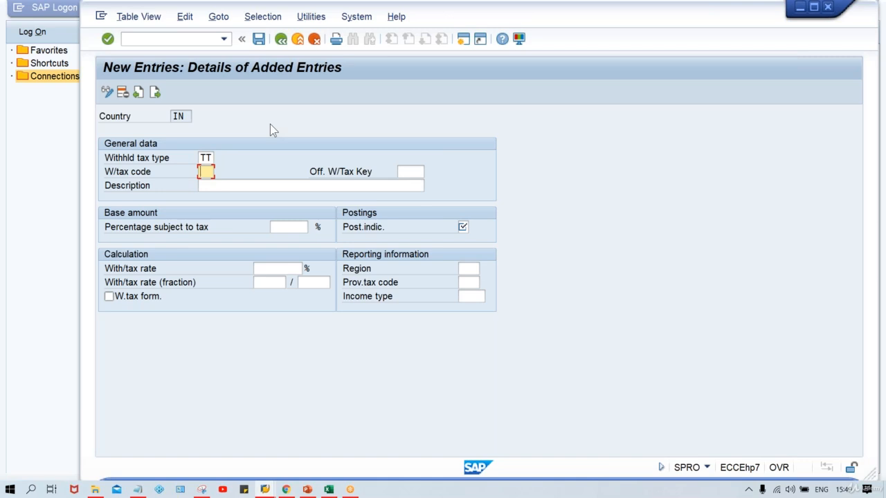
type("TT")
left_click(408, 172)
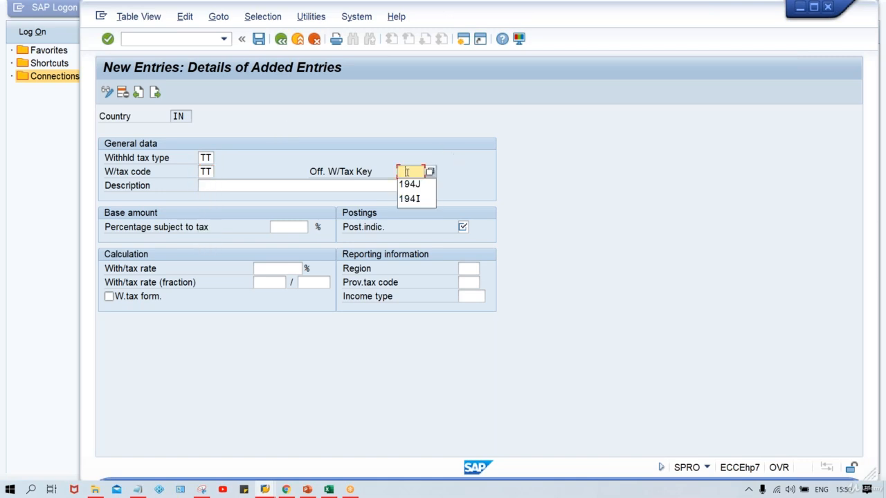
key("Down")
key("Return")
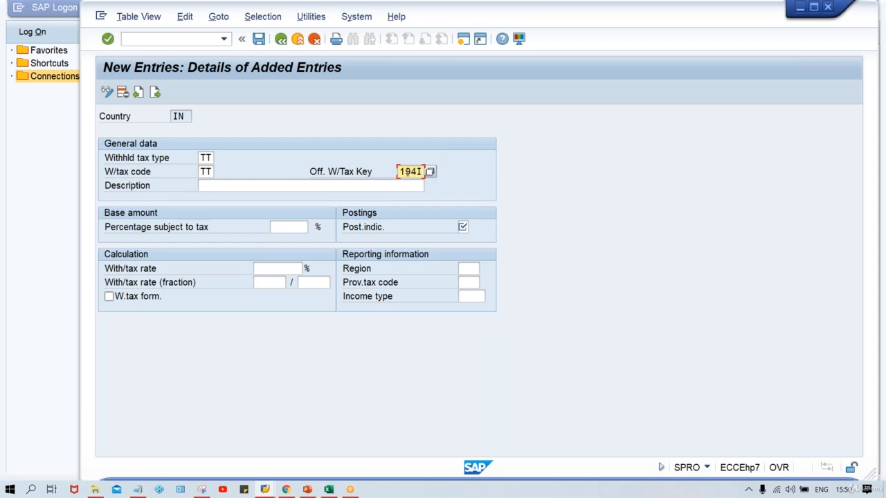
Set the tax code's description to TDS on rent.
left_click(326, 185)
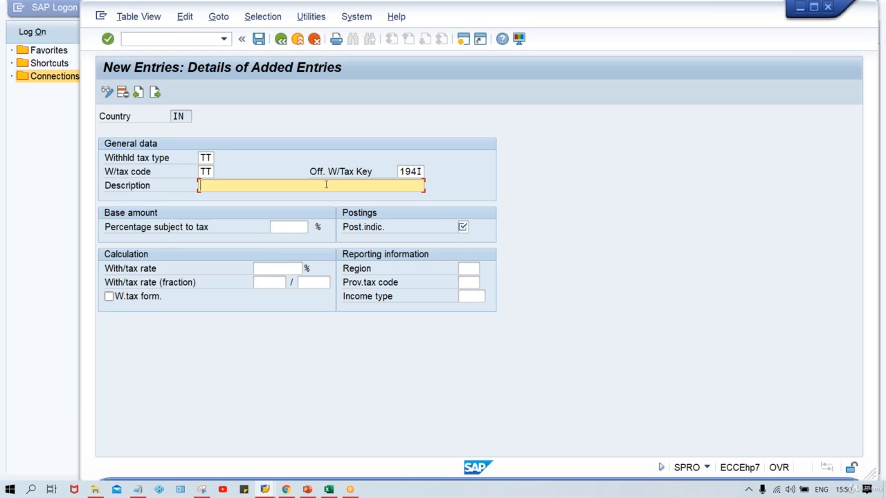
double_click(419, 172)
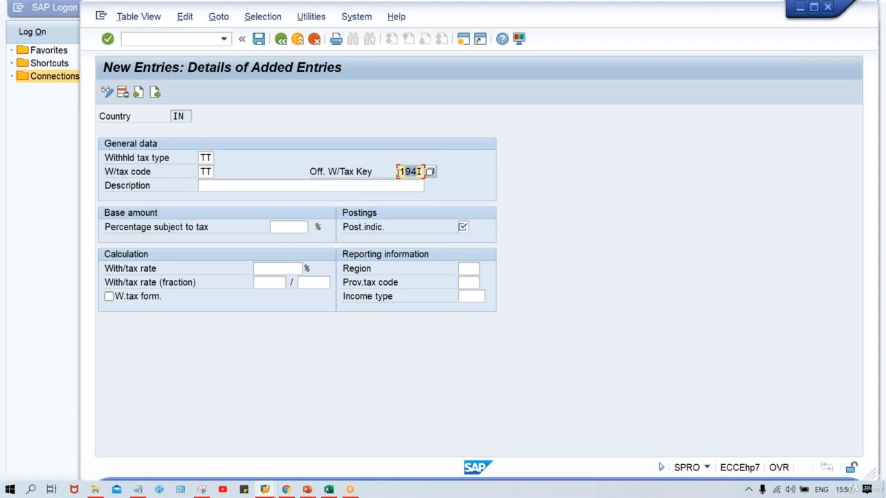
left_click_drag(420, 172, 389, 173)
left_click(324, 183)
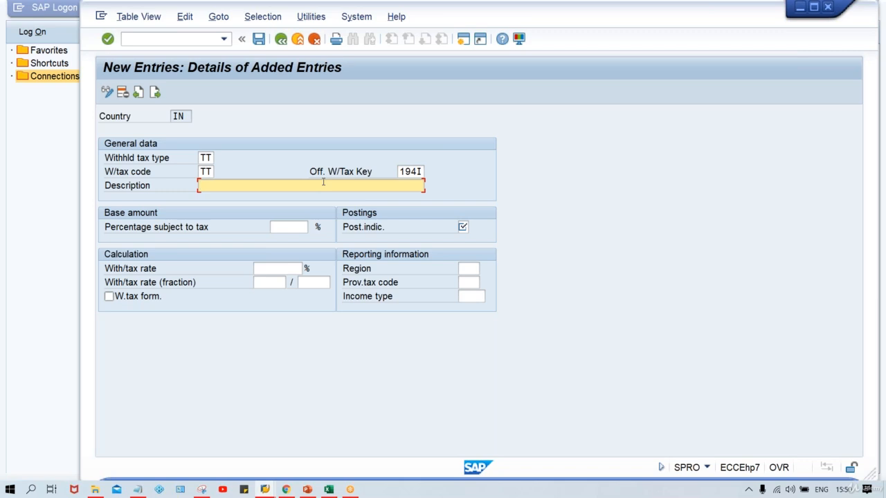
type("R")
key("BackSpace")
key("Down")
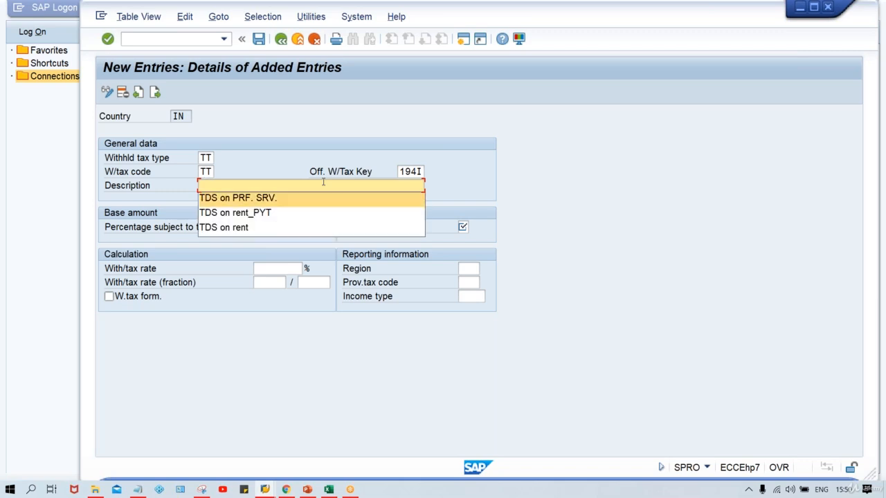
key("Down")
key("Down")
key("Return")
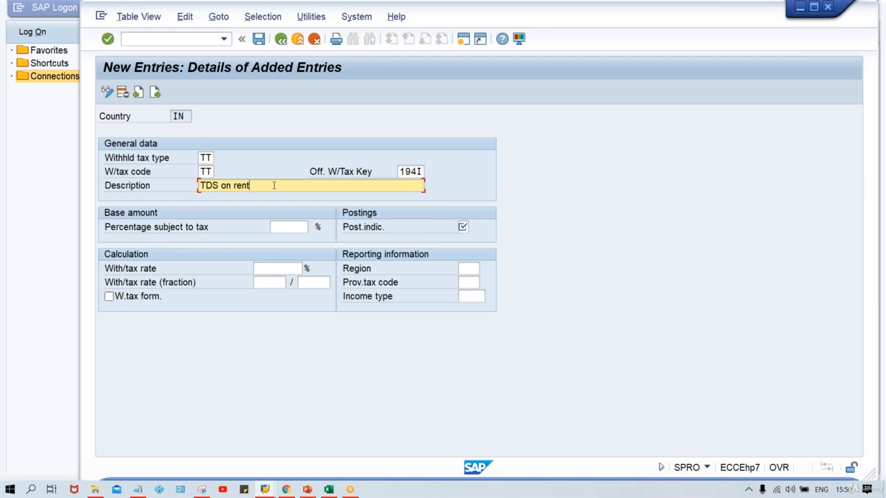
Enter a 10% withholding tax rate, posting indicator 1 and 100% subject to tax, and save the tax code.
left_click(287, 225)
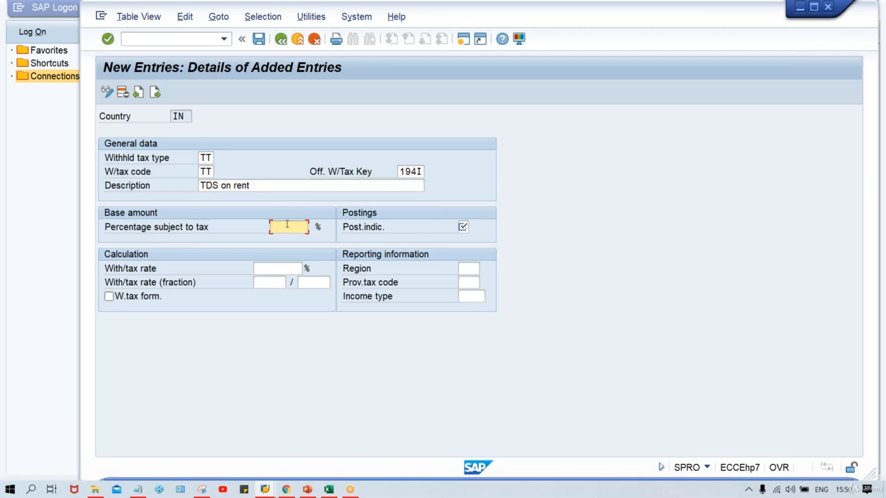
left_click(274, 268)
type("10")
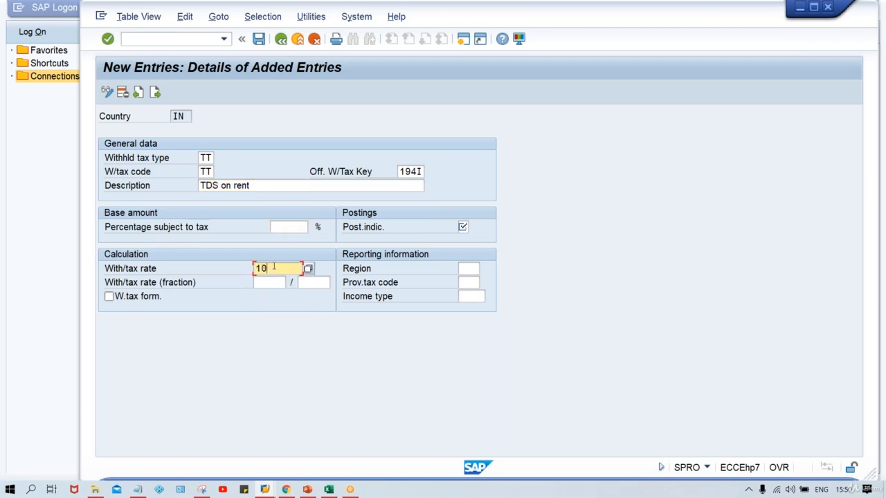
left_click(462, 227)
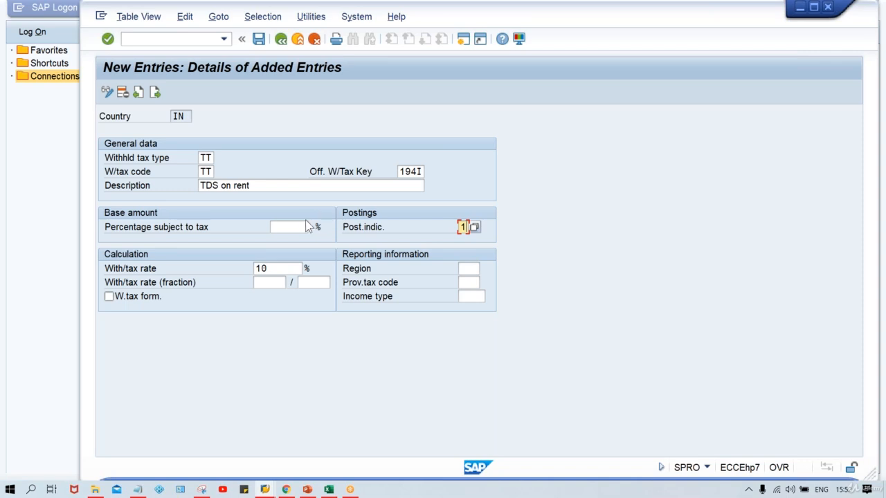
left_click(266, 269)
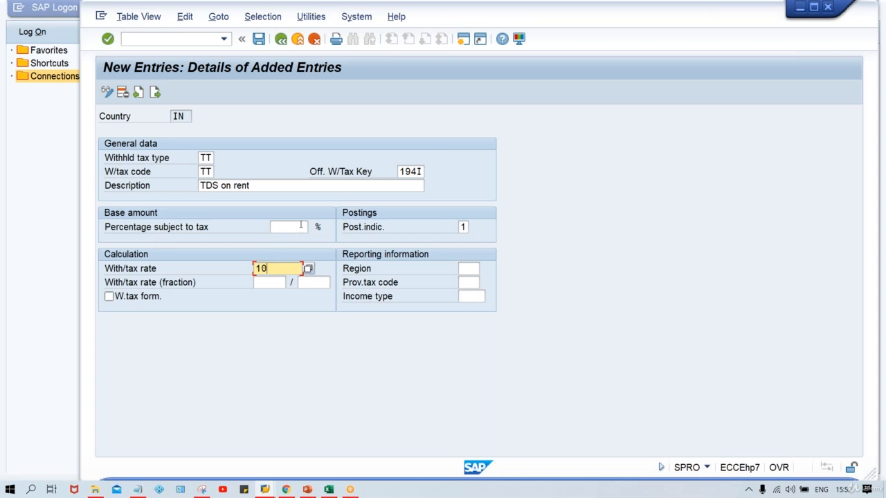
left_click(300, 226)
type("100")
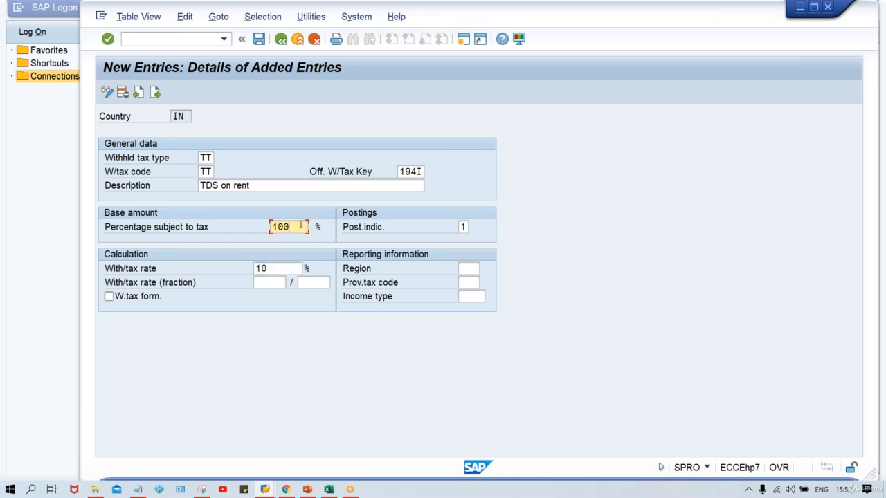
key("ctrl+s")
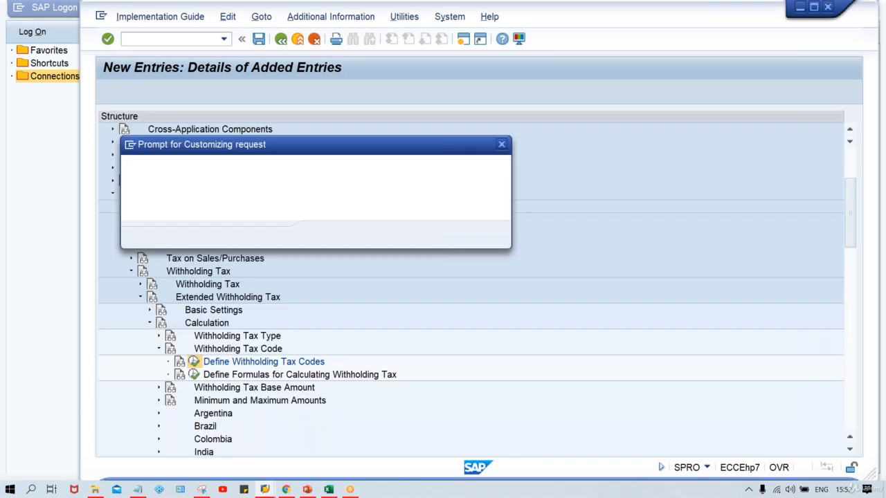
key("Return")
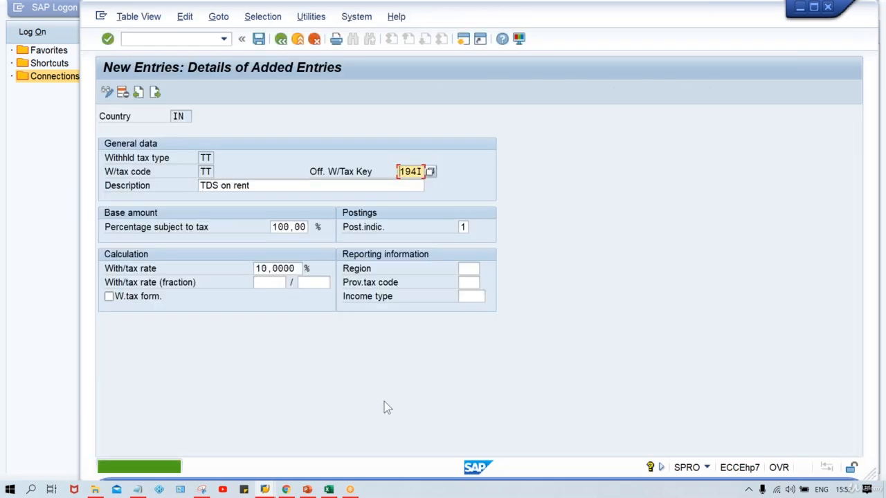
Switch to Excel to view the TATA MOTOR rent posting example sheet.
left_click(329, 490)
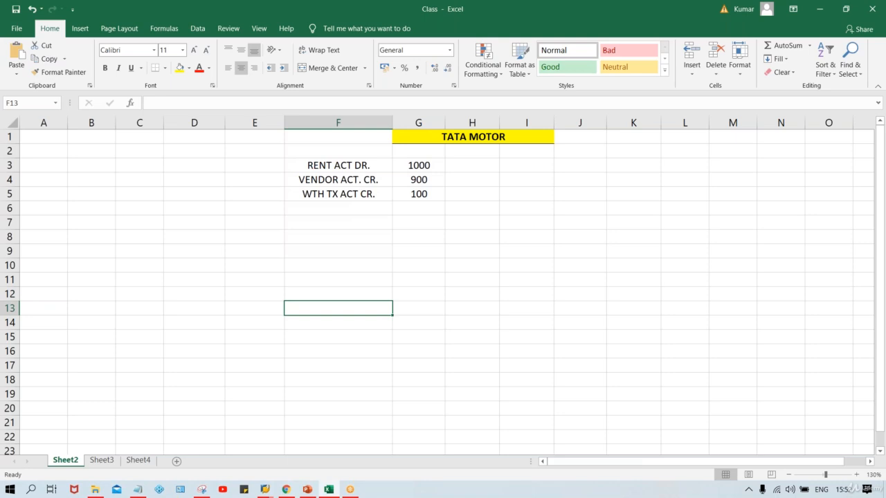
left_click(339, 280)
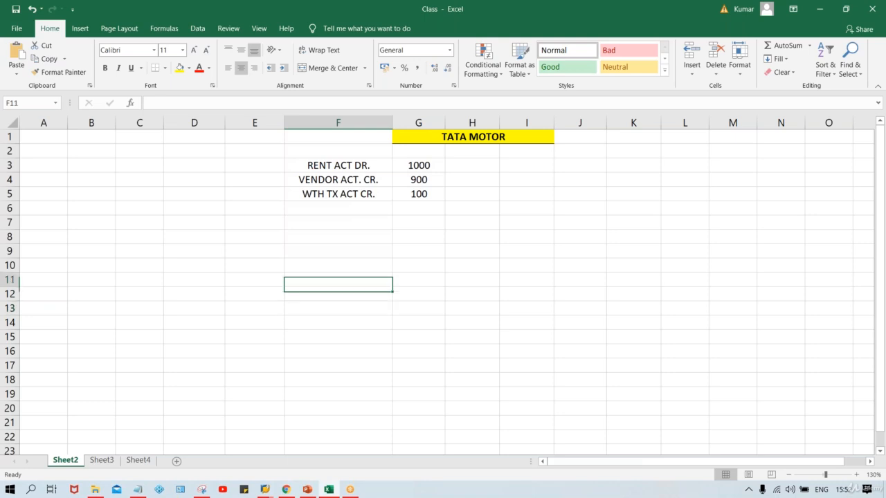
Review the TATA MOTOR rent posting entries and their amounts in the example sheet.
left_click(345, 233)
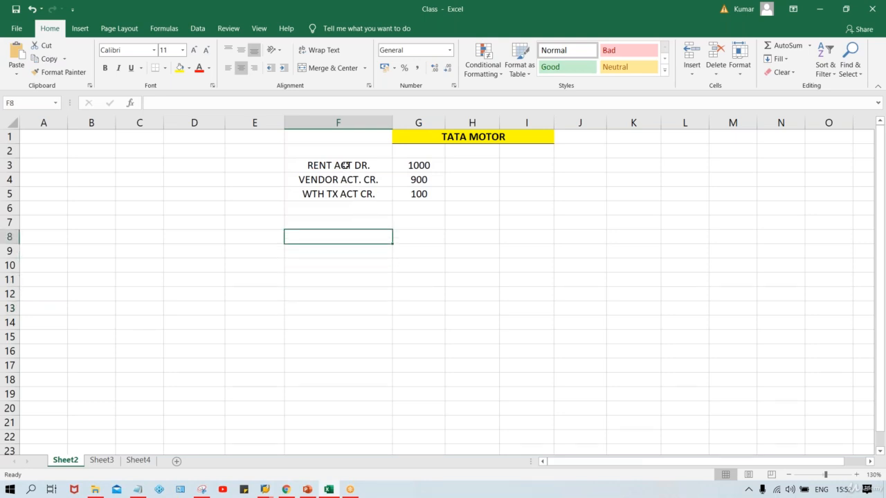
left_click(345, 164)
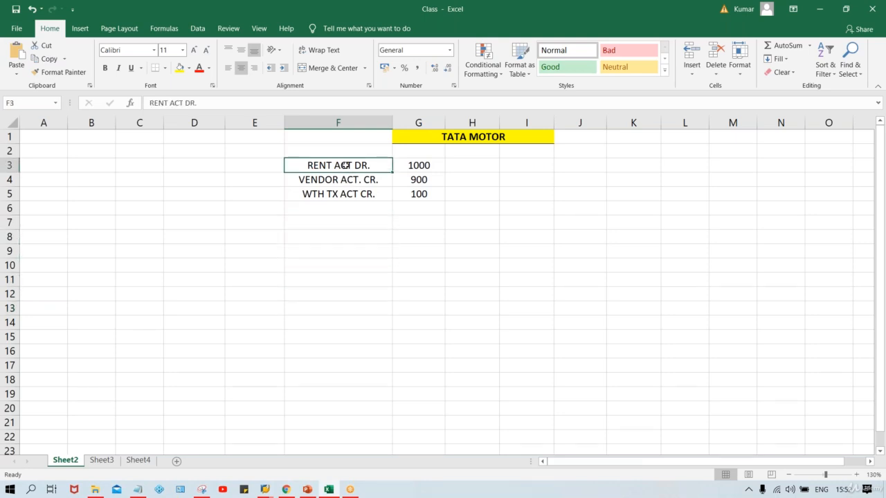
left_click(428, 165)
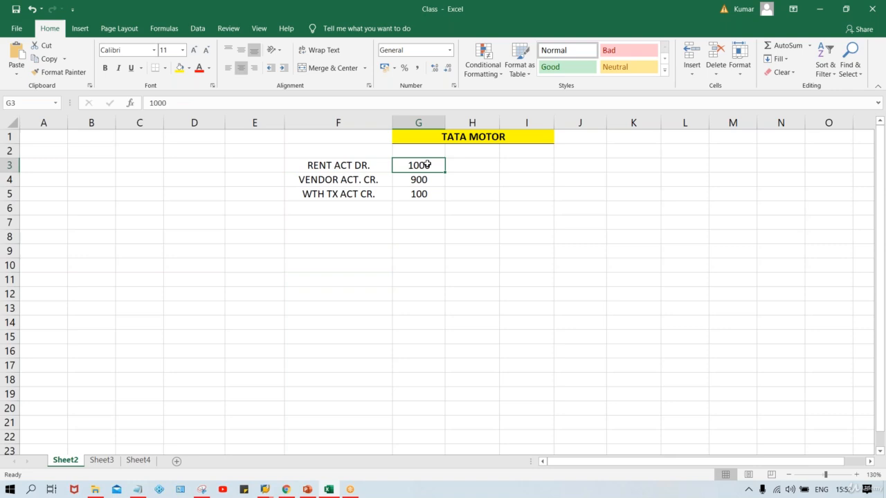
left_click(372, 180)
left_click(418, 179)
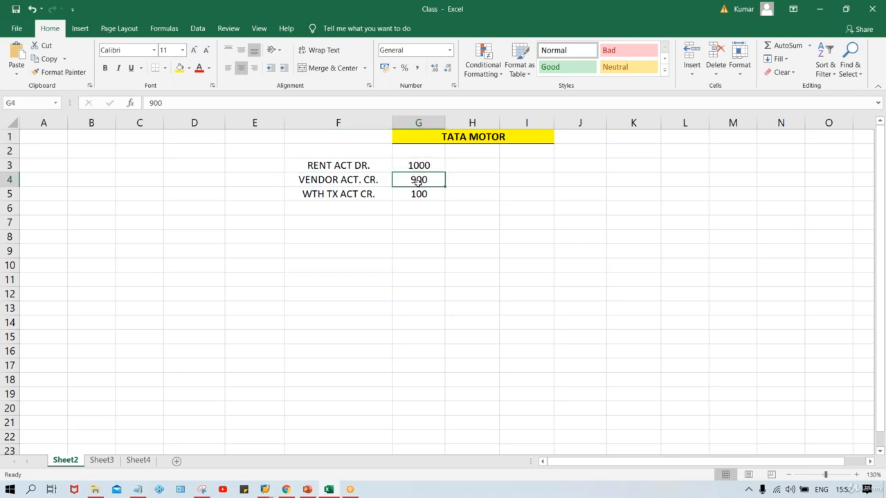
left_click(362, 195)
left_click(421, 194)
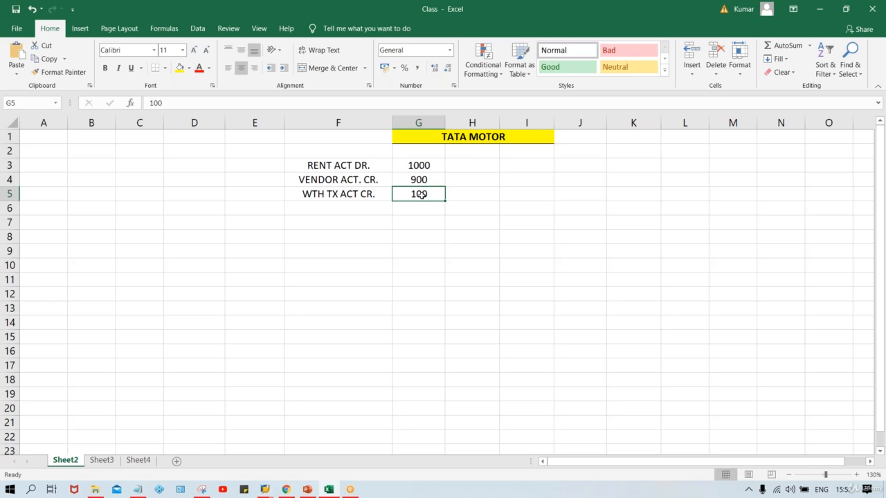
left_click(237, 211)
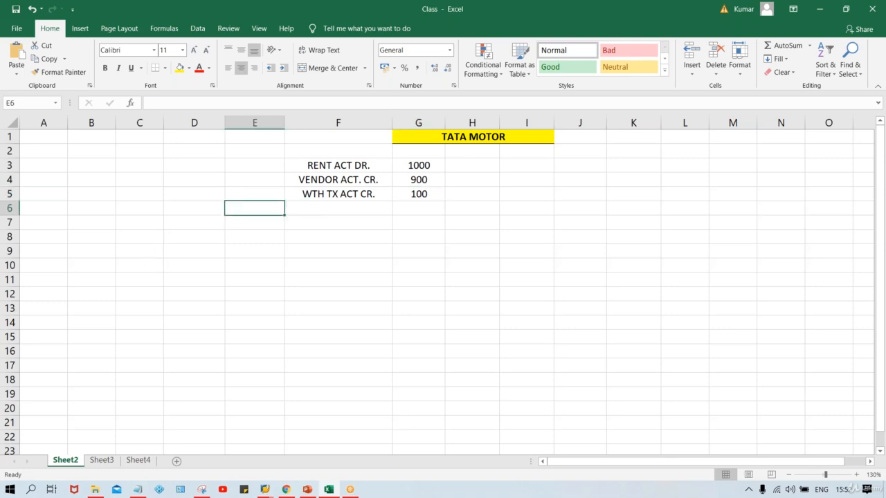
type("1000")
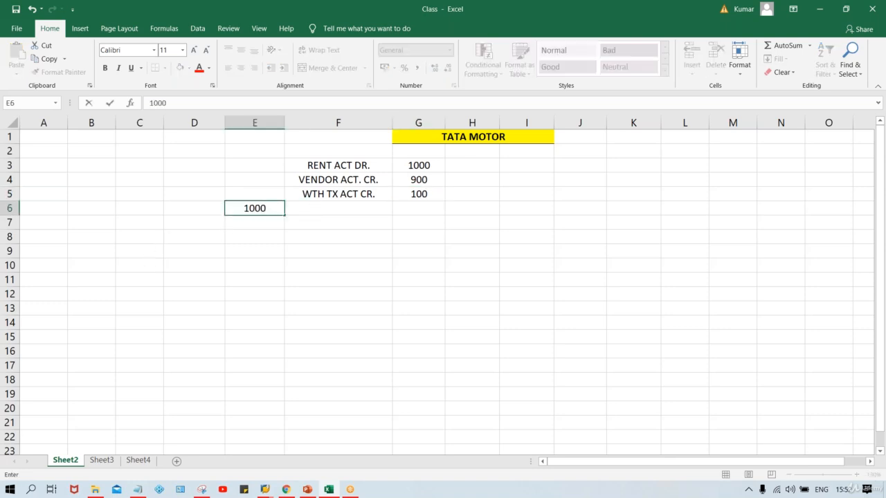
key("Return")
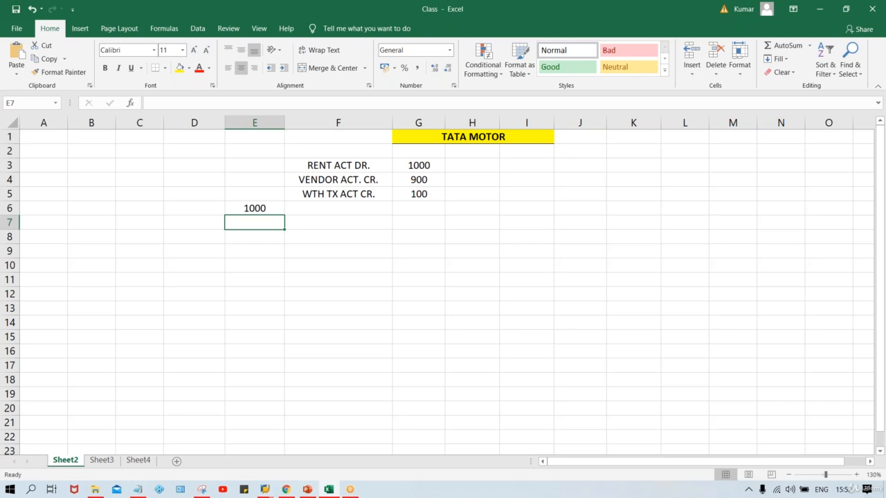
left_click(250, 207)
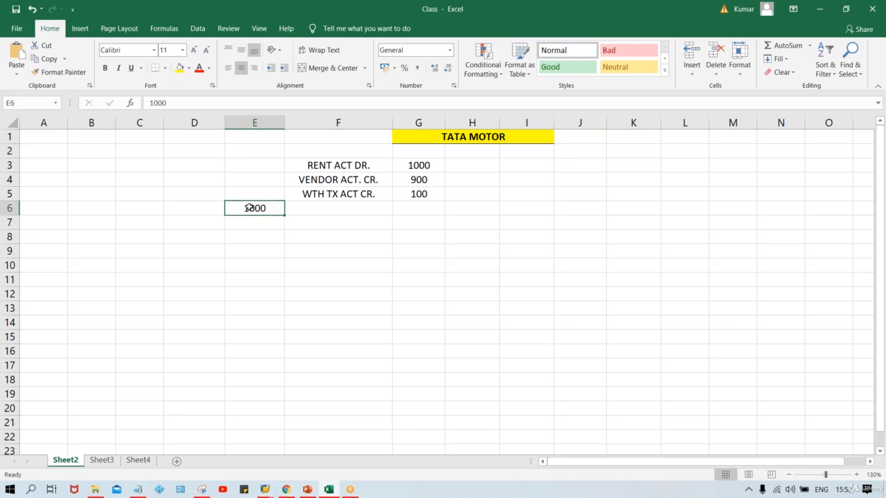
key("Delete")
Enter 1000 and 100 in two stacked cells to the left of the posting example.
left_click(205, 204)
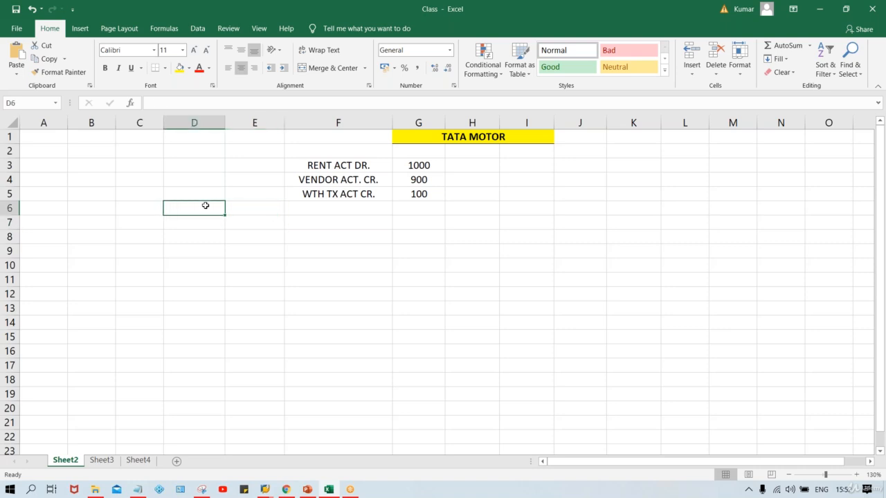
type("1000")
key("Return")
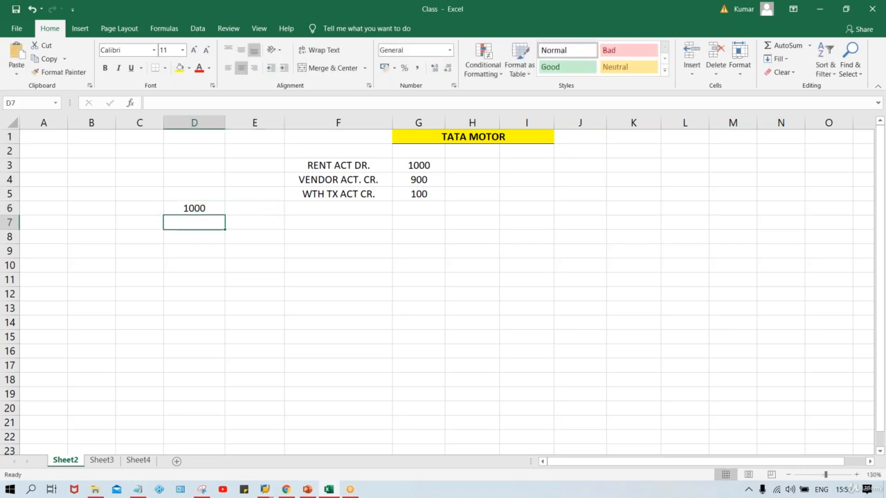
type("100")
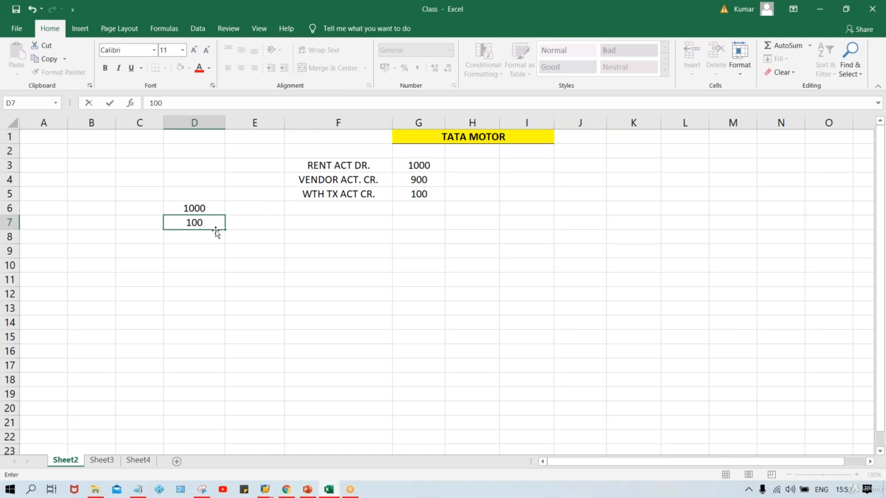
key("Return")
Enter 75% in the cell beside the 1000 amount.
left_click(257, 211)
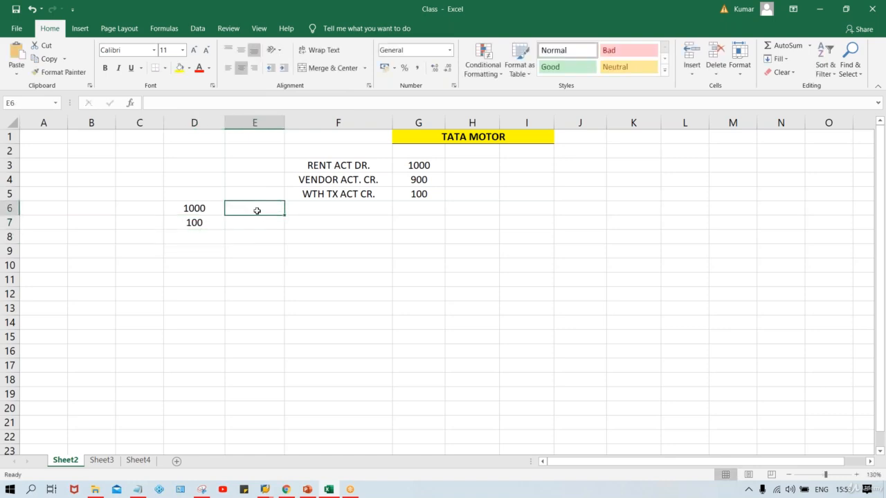
left_click(195, 206)
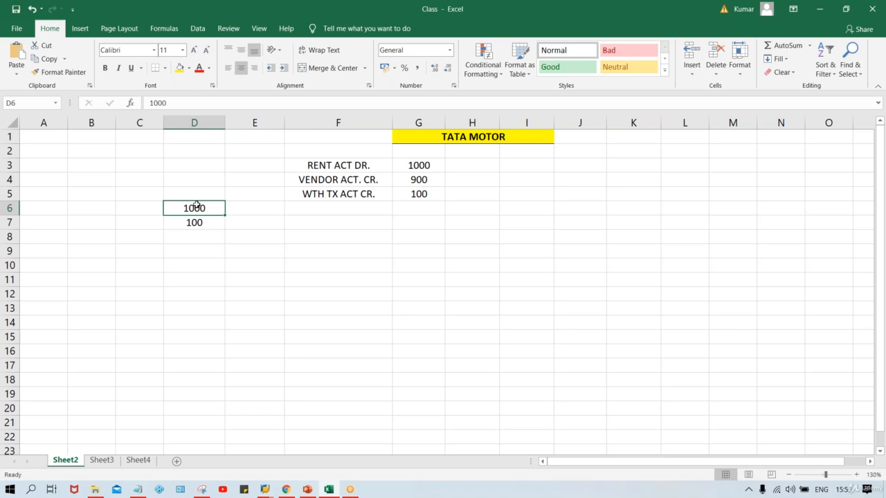
left_click(242, 207)
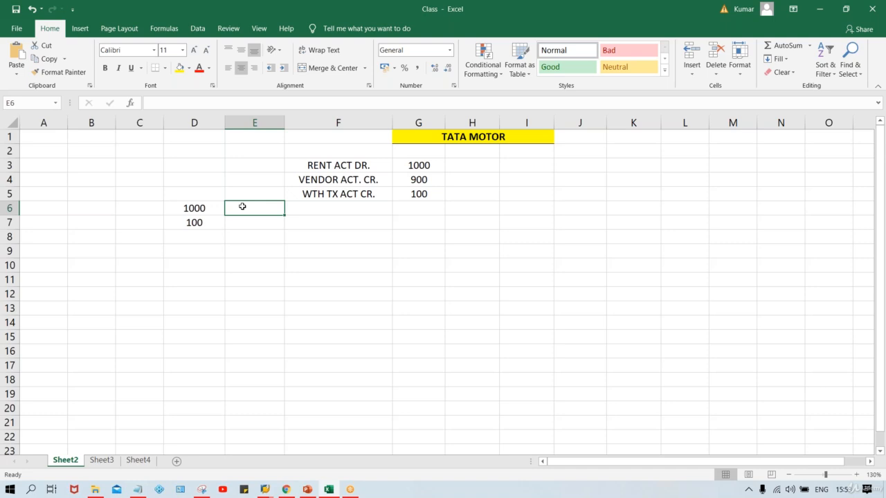
left_click(189, 207)
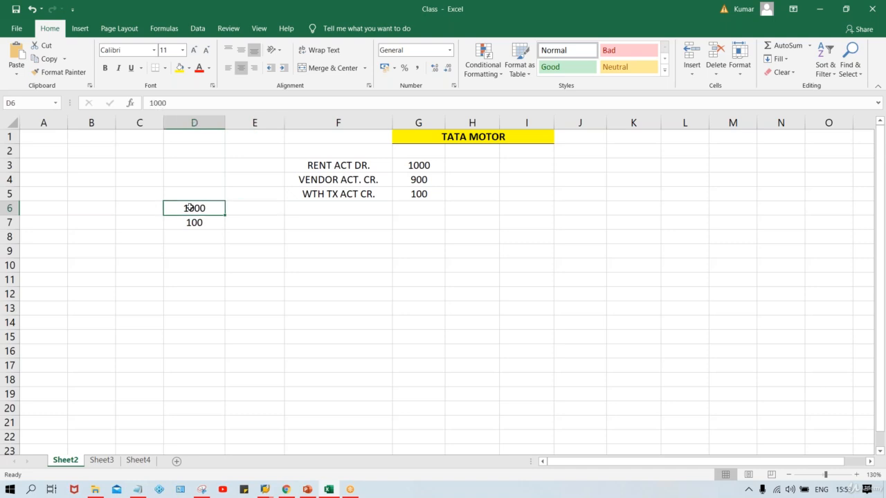
left_click(249, 207)
left_click(194, 208)
left_click(256, 209)
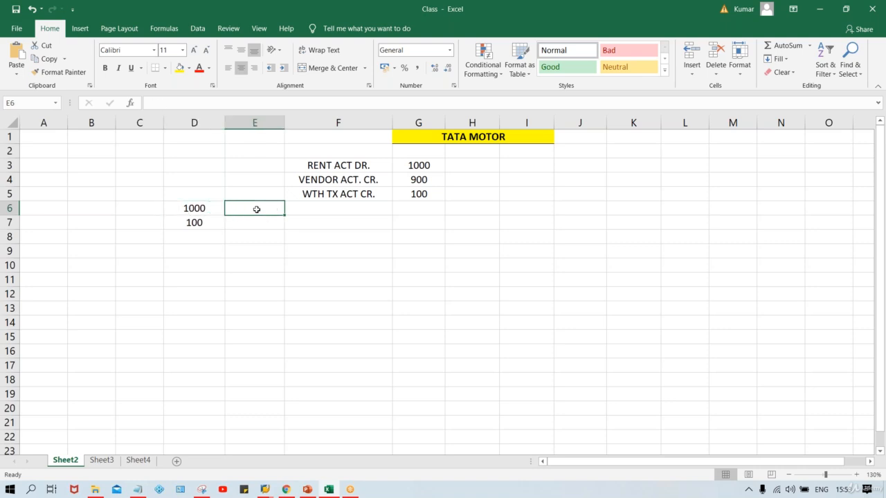
type("75%")
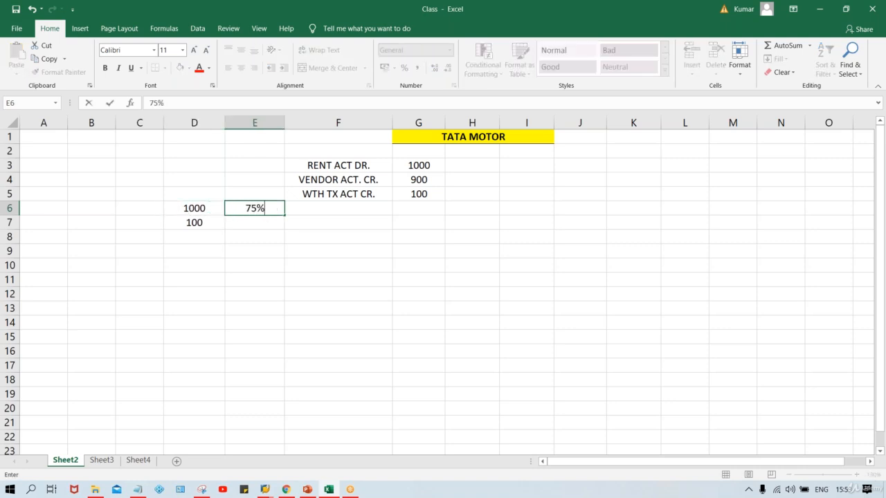
key("Return")
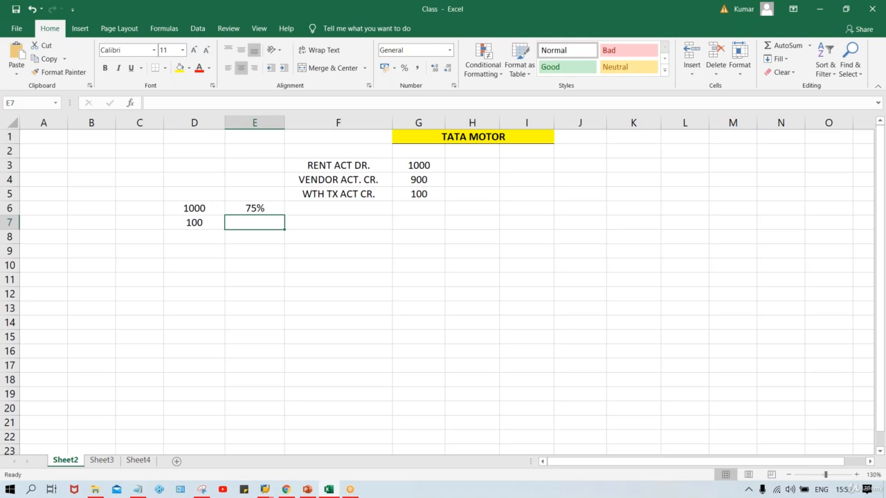
Enter 750 and then 75 in the two cells below the 75% value.
left_click(194, 207)
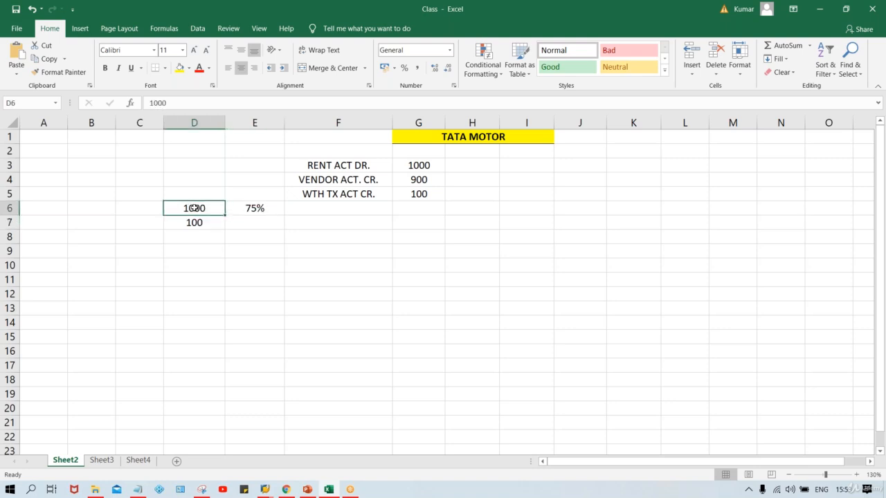
left_click(249, 210)
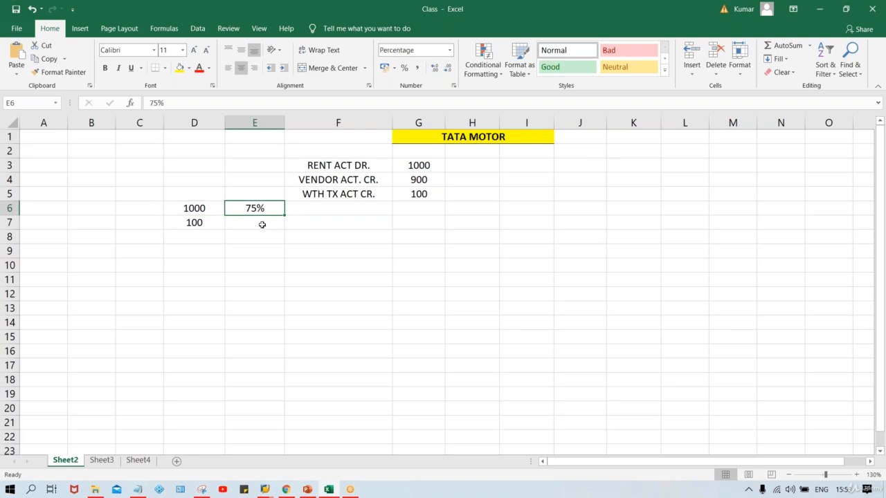
left_click(254, 224)
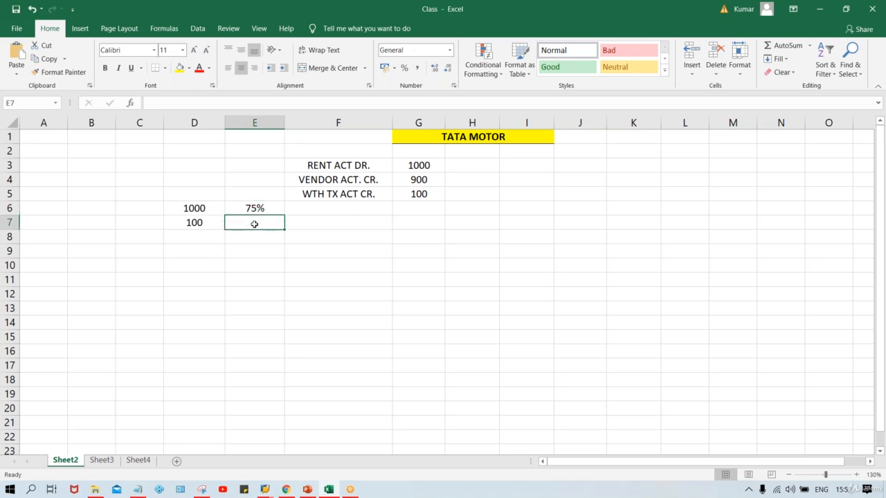
type("750")
key("Return")
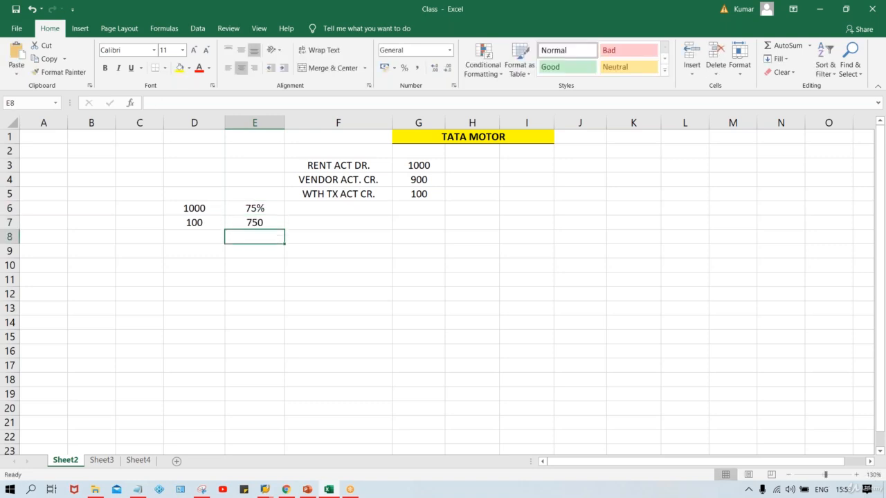
left_click(194, 207)
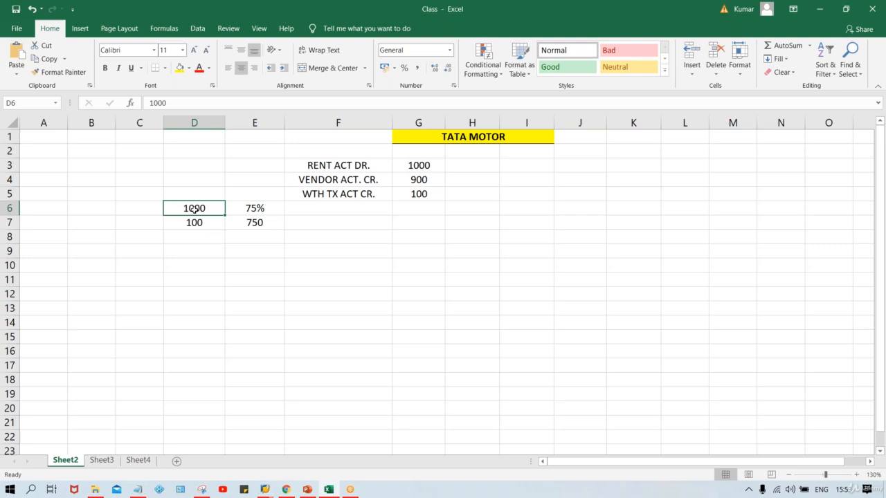
left_click(262, 224)
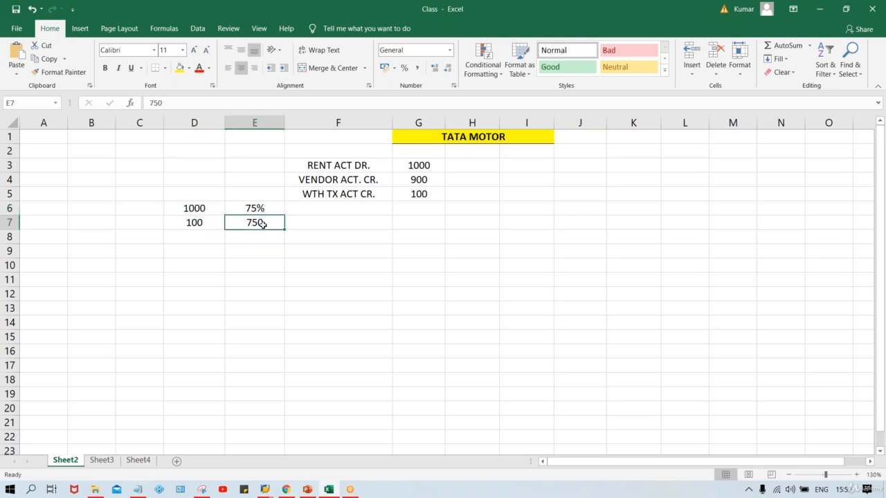
left_click(253, 238)
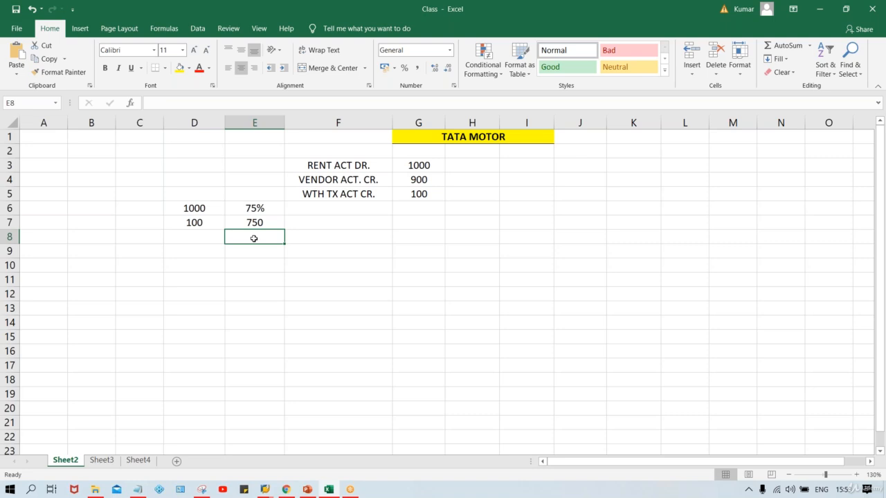
type("75")
key("Return")
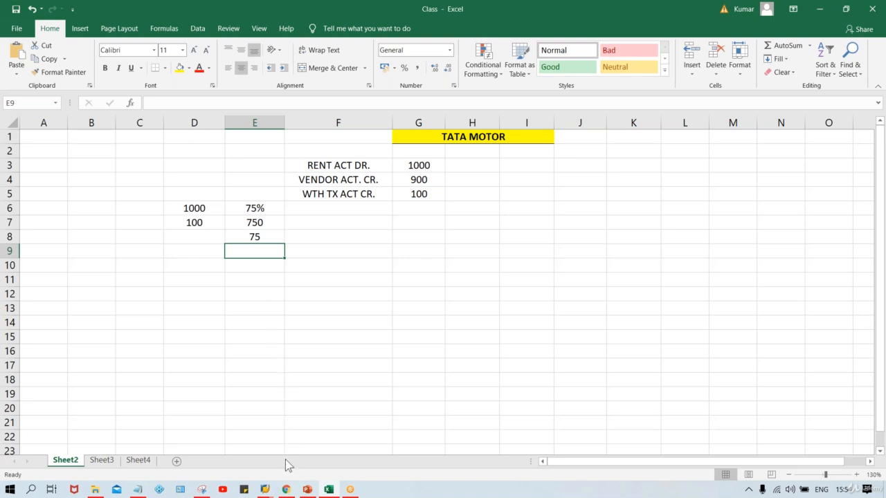
Compare the saved SAP withholding tax code details with the worked amounts in the sheet.
mouse_move(268, 486)
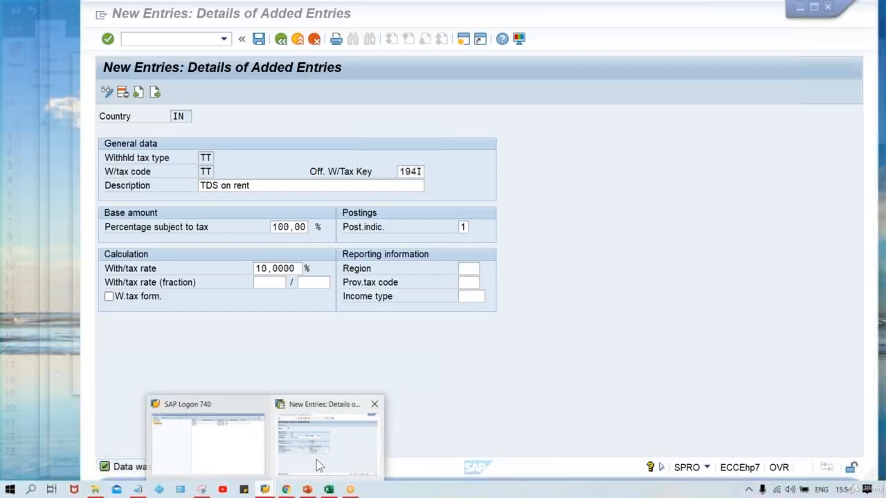
left_click(316, 460)
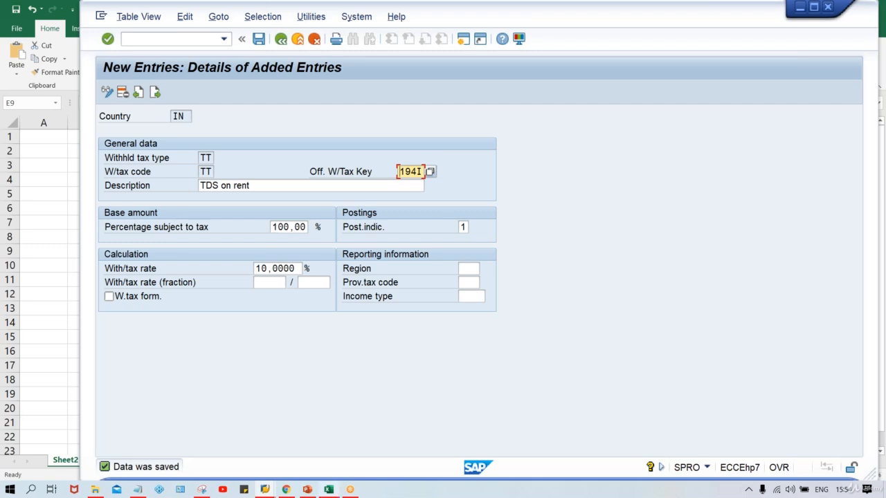
mouse_move(280, 493)
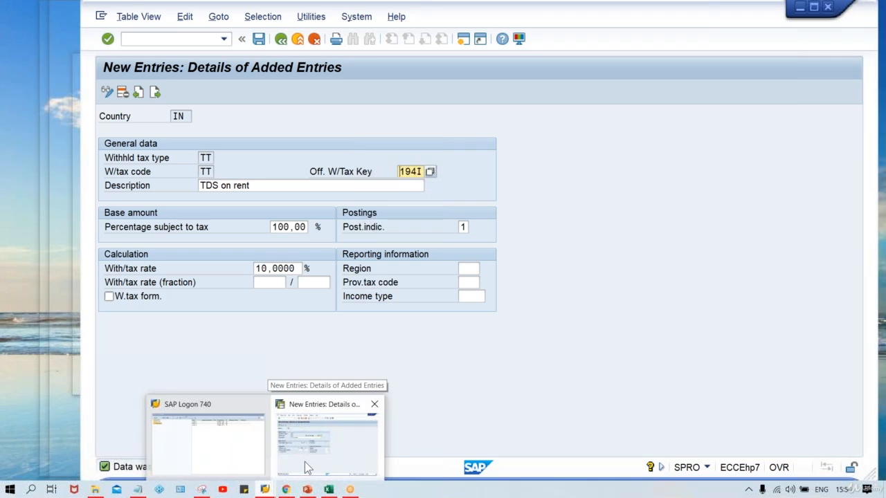
left_click(306, 468)
left_click(333, 490)
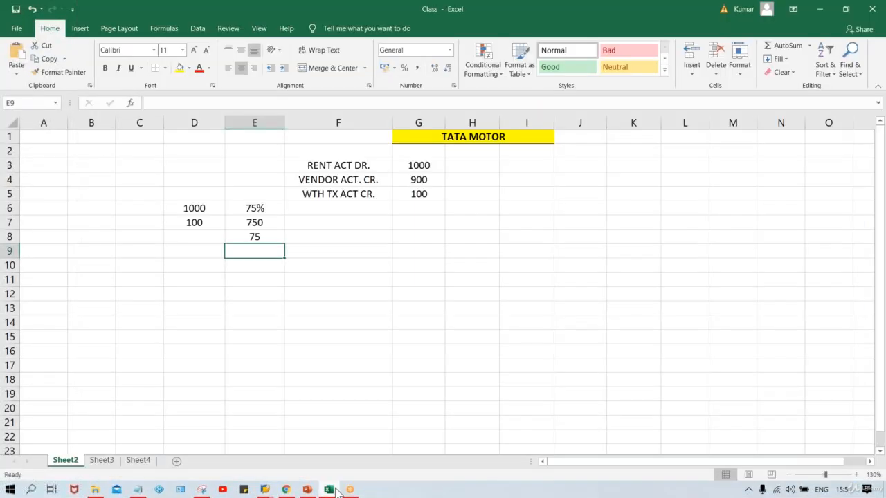
left_click(167, 211)
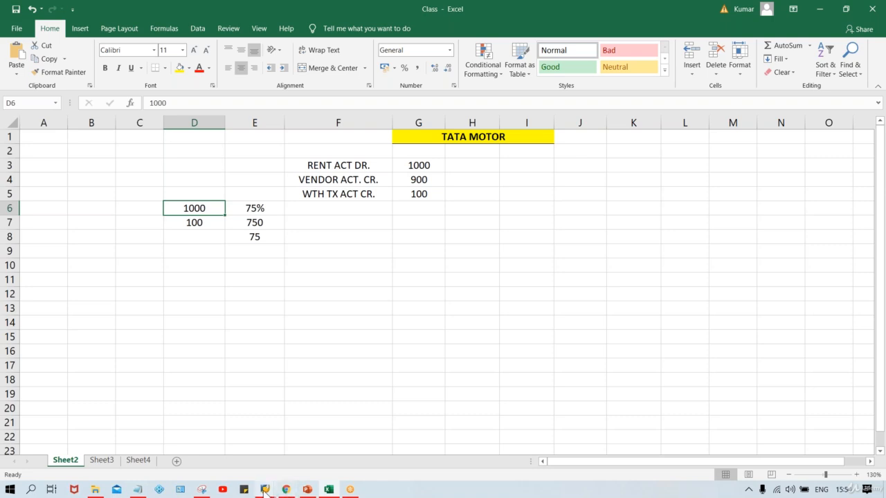
mouse_move(265, 490)
left_click(309, 457)
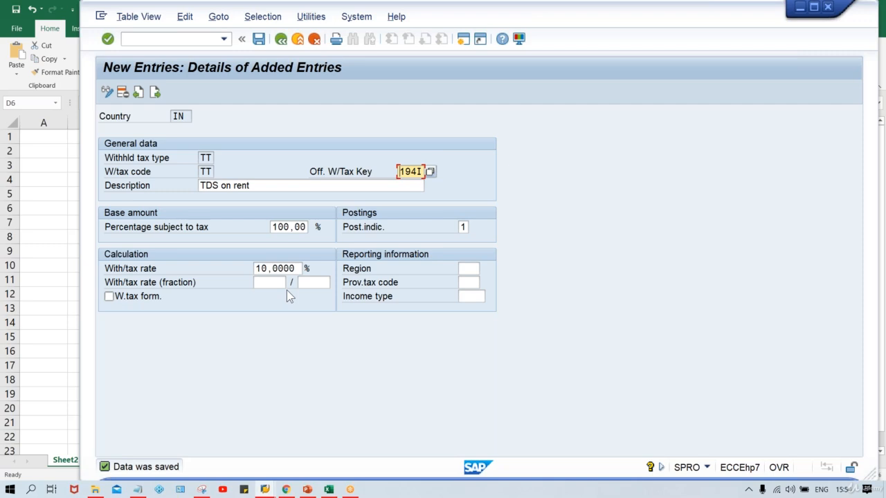
left_click(329, 490)
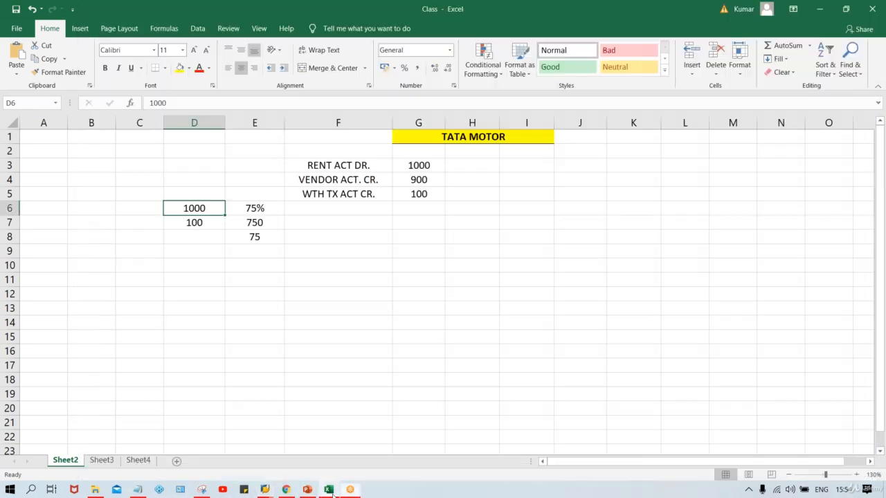
left_click(302, 253)
left_click(188, 209)
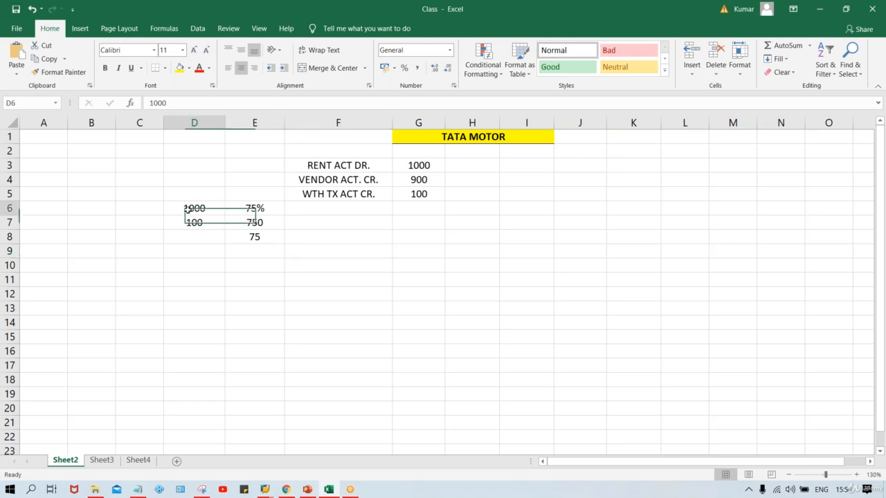
Clear the 75%, 750 and 75 cells beside the 1000 and 100 amounts.
left_click_drag(188, 209, 237, 224)
left_click(252, 207)
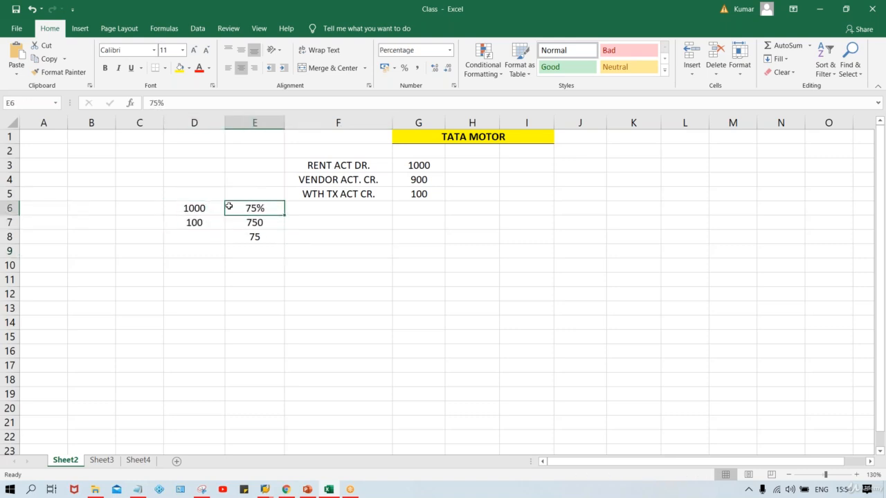
left_click(247, 238, "shift")
key("Delete")
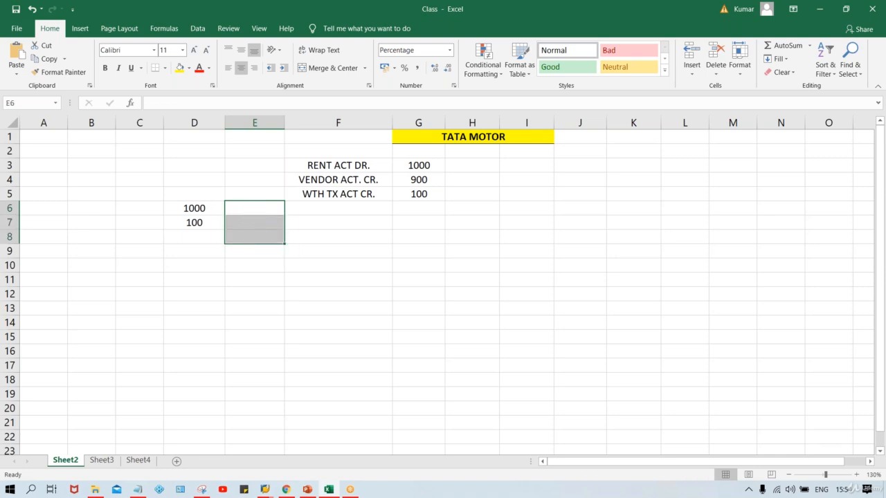
Label the cell beside the 1000 amount as BASE AMT.
left_click(198, 205)
left_click(254, 207)
type("B")
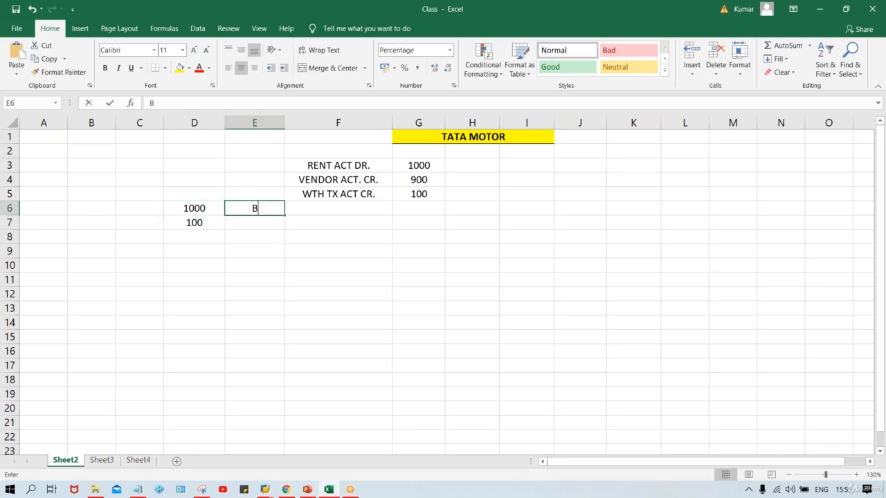
type("ASE AMT")
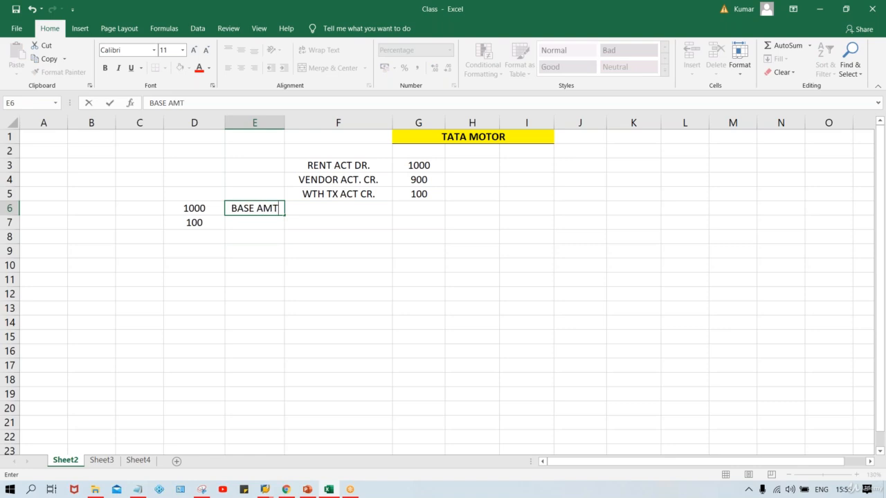
key("Return")
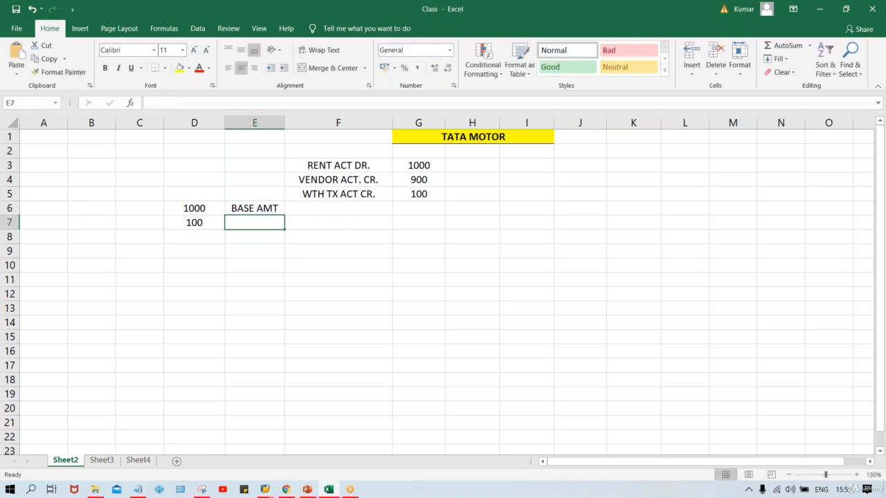
Switch to the SAP entry to review the withholding tax type and tax code fields, then return to the sheet.
left_click(194, 222)
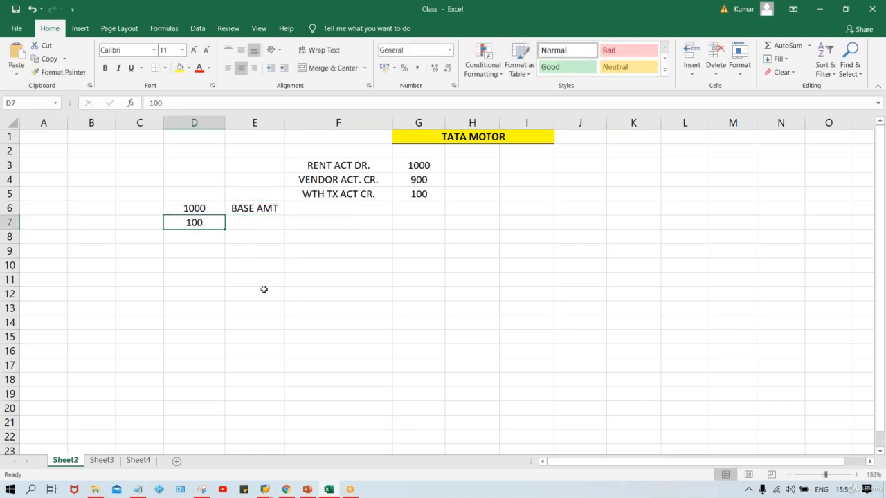
left_click(193, 252)
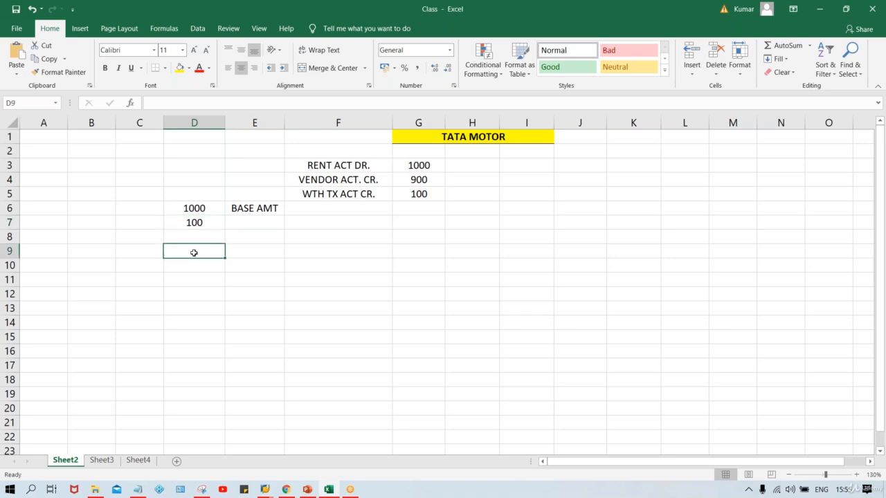
mouse_move(265, 489)
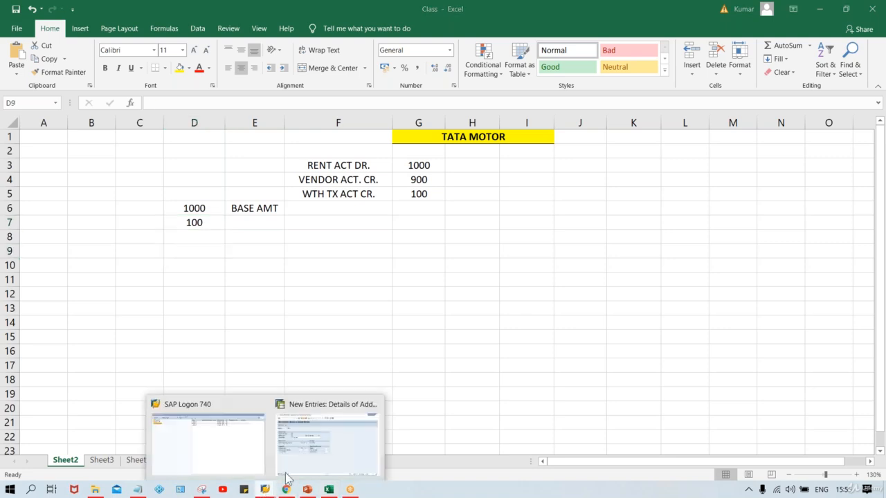
left_click(300, 469)
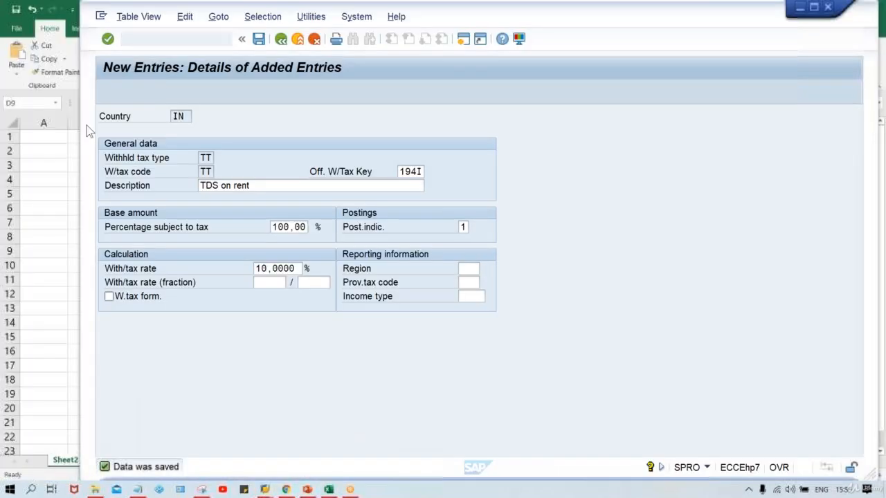
left_click(202, 173)
left_click(205, 158)
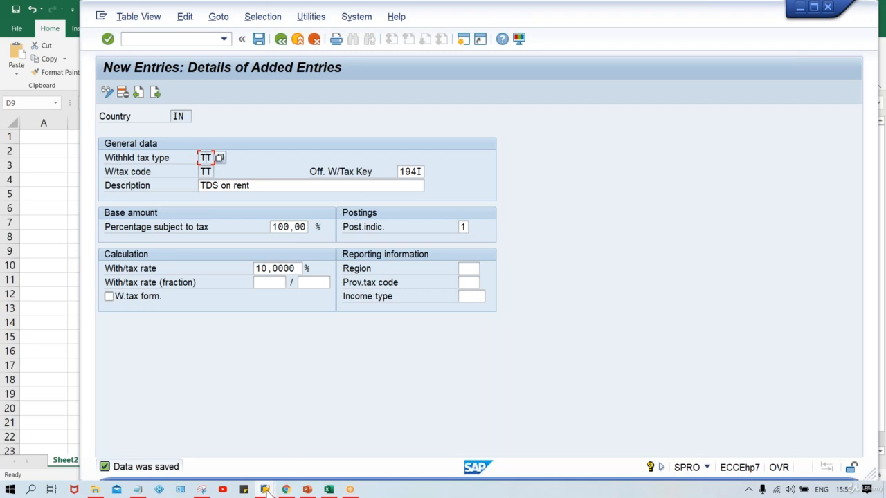
mouse_move(267, 492)
left_click(296, 464)
mouse_move(330, 490)
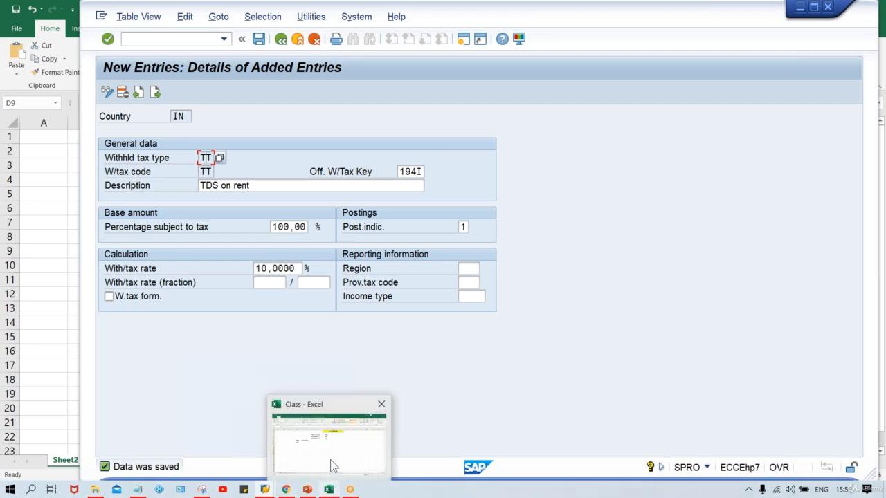
left_click(333, 466)
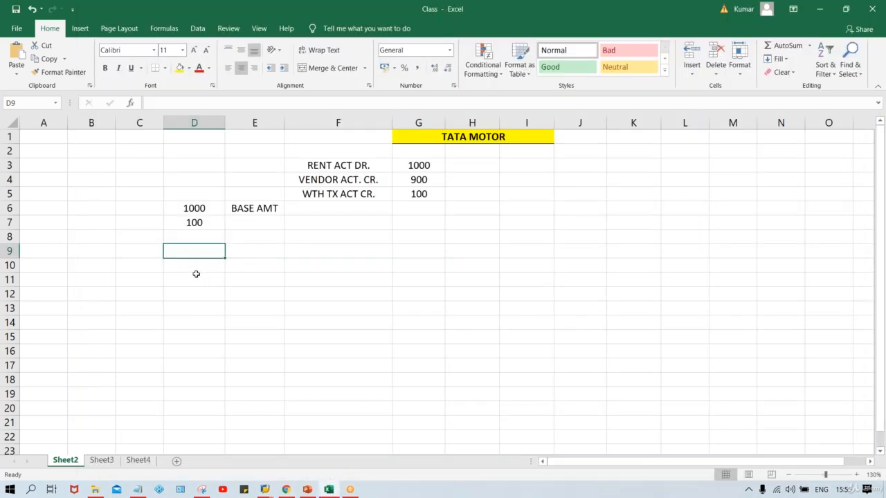
Enter IND with 5% and ORG. with 10% in two rows below the amounts.
type("IND")
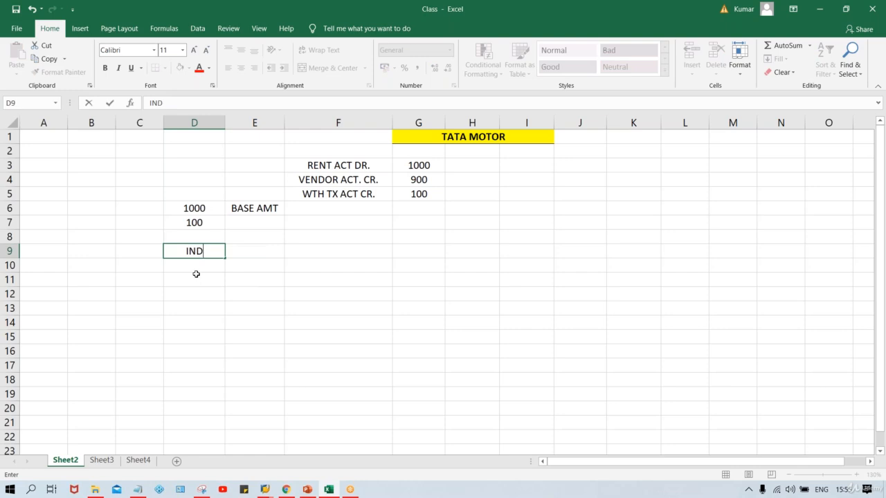
key("Tab")
type("5")
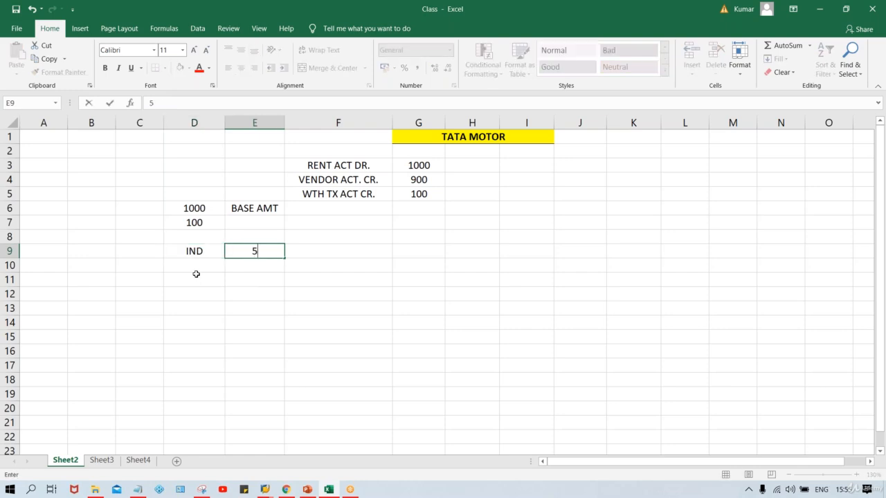
type("%")
key("Return")
type("OR")
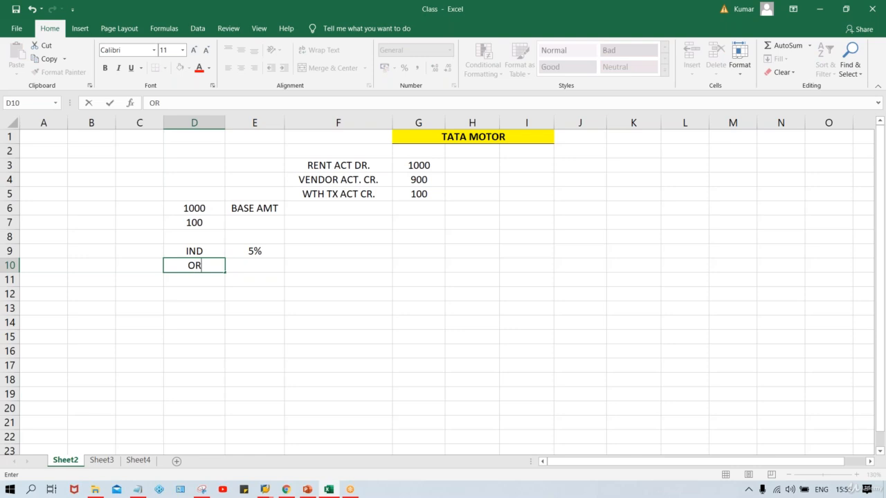
type("G.")
key("Tab")
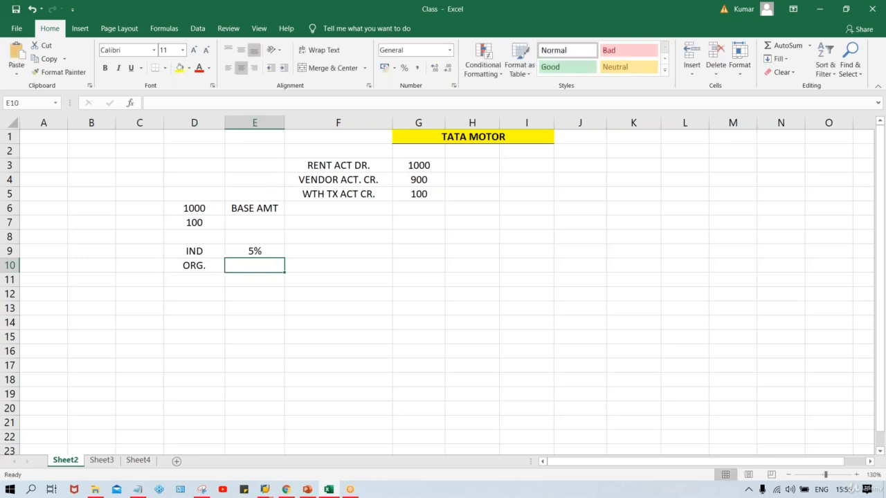
type("10%")
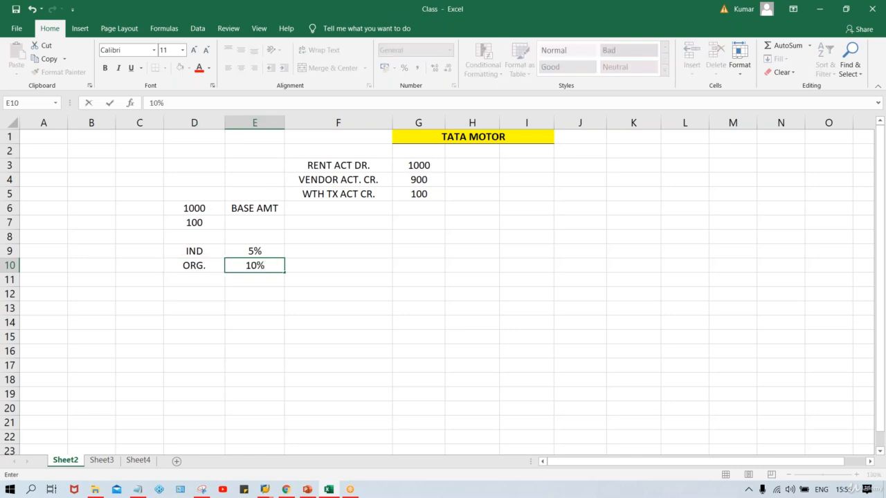
key("Return")
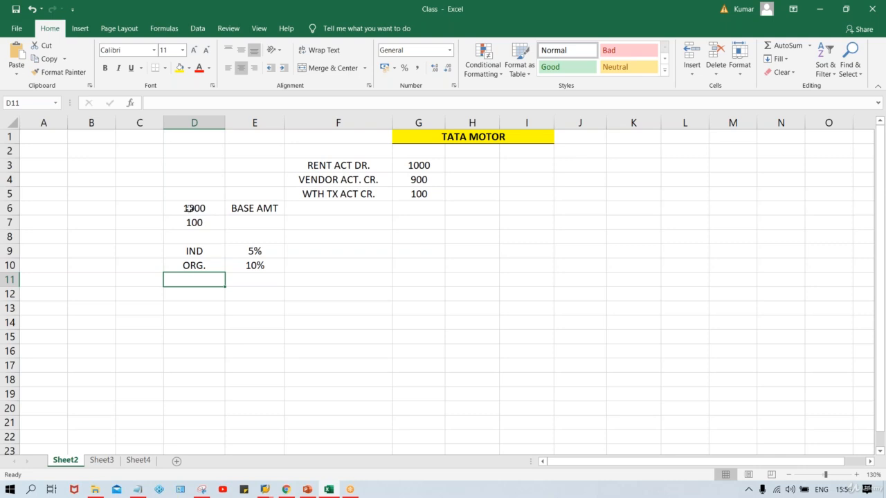
Enter TT, T1 and T2 in three stacked cells below the ORG. row.
left_click(194, 296)
type("TT")
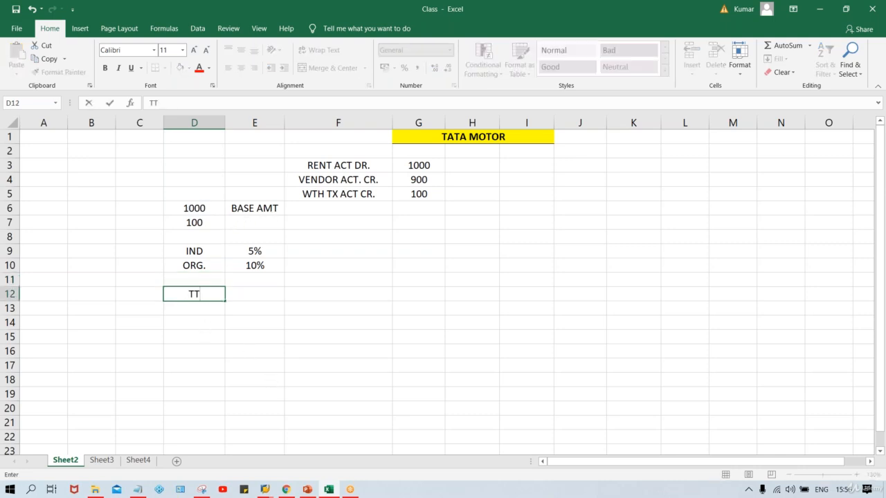
key("Return")
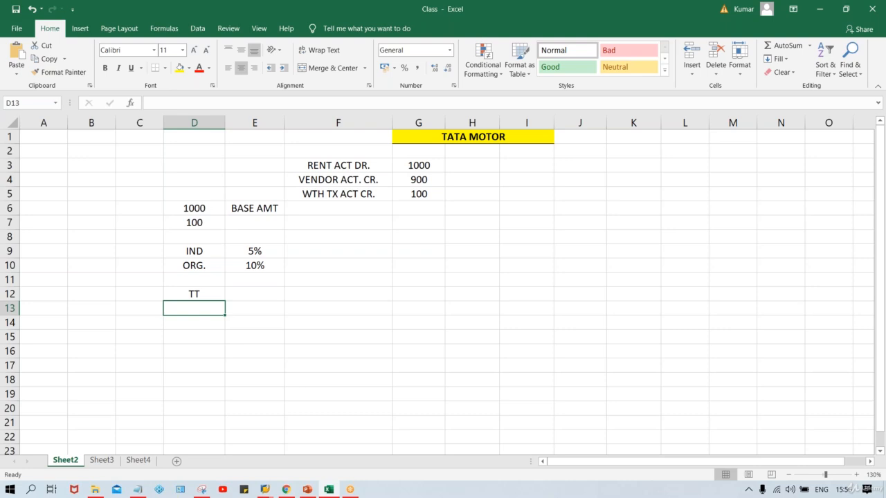
type("T1")
key("Return")
type("T2")
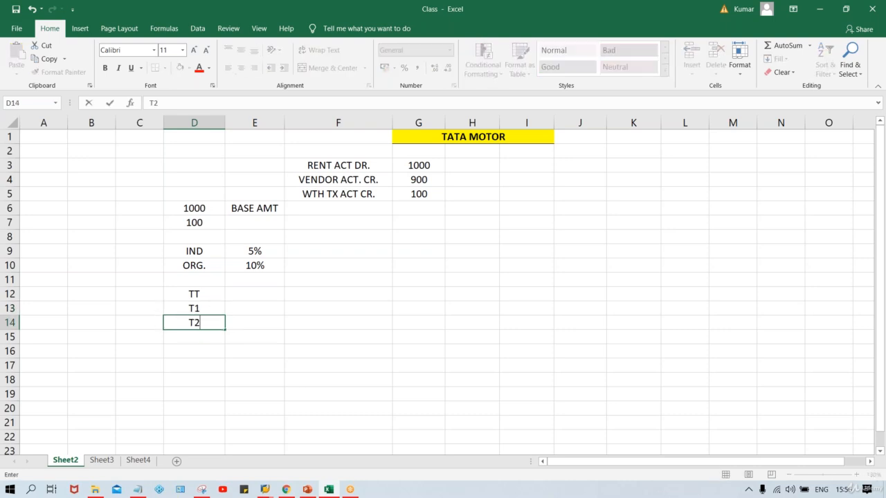
key("Return")
Enter 5% beside T1 and 10% beside T2.
left_click(252, 311)
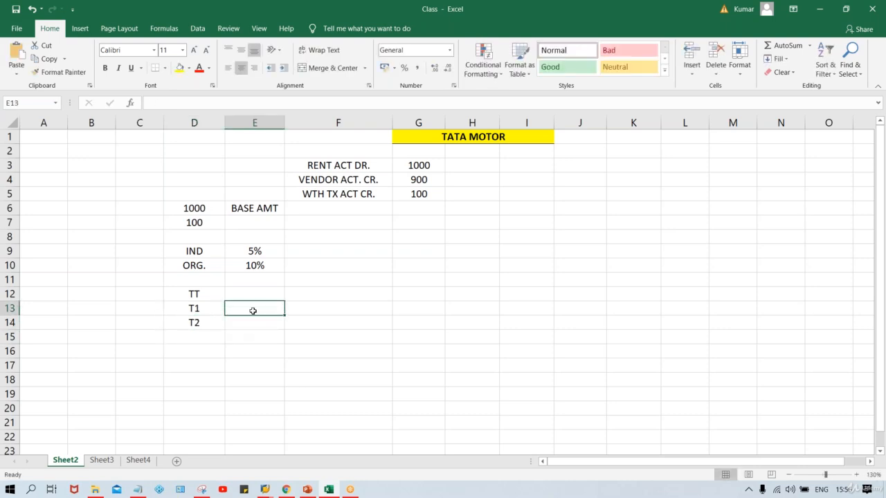
type("5%")
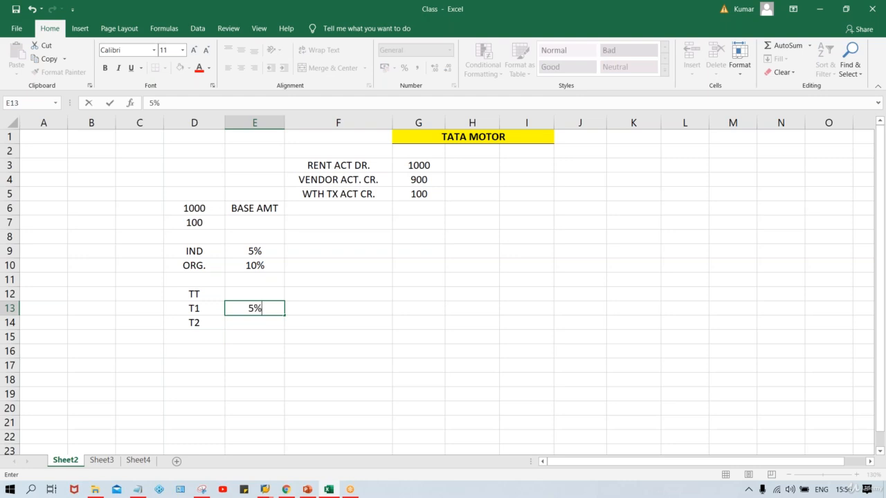
key("Return")
type("10%")
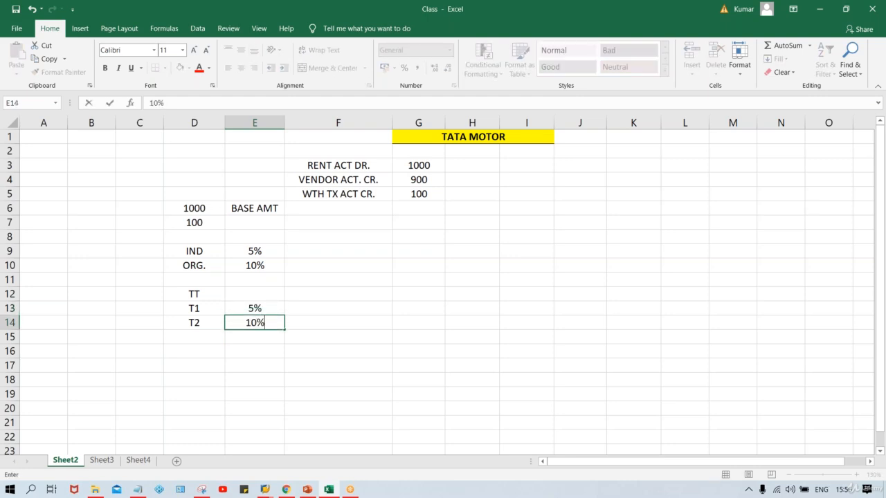
key("Return")
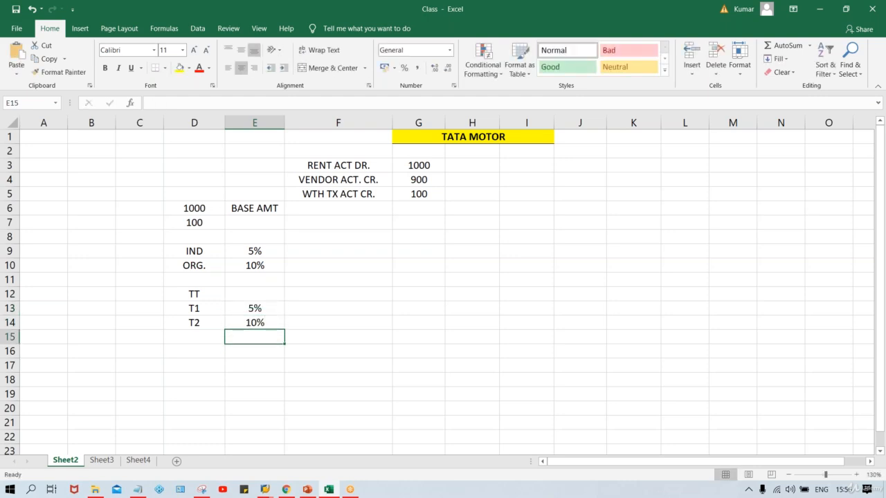
Clear the 1000, 100 and BASE AMT cells.
left_click(199, 296)
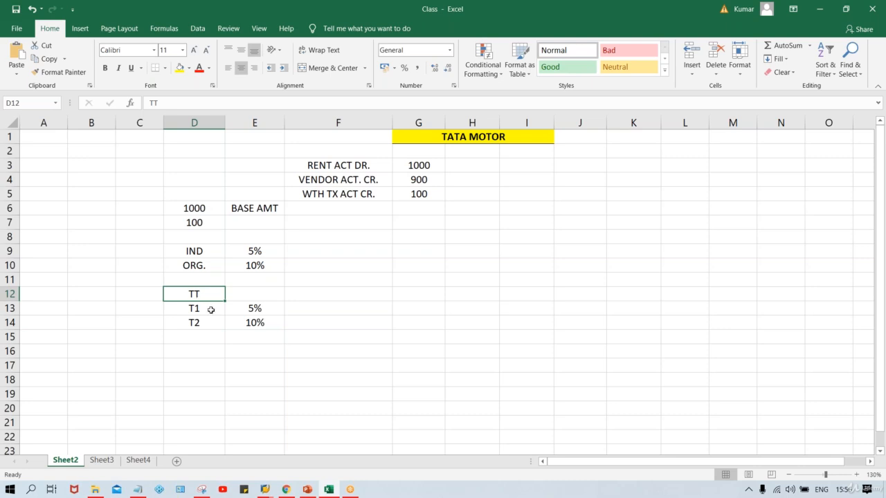
left_click(255, 306)
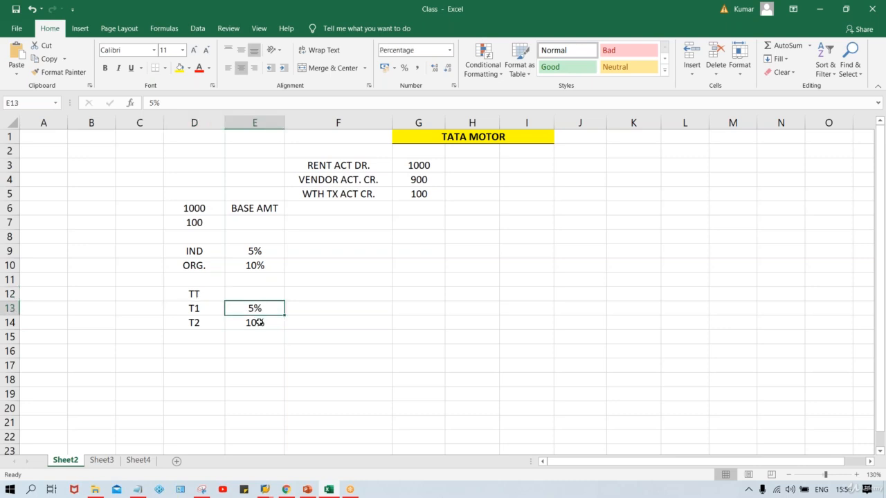
left_click(255, 322)
left_click(255, 309)
left_click(256, 208)
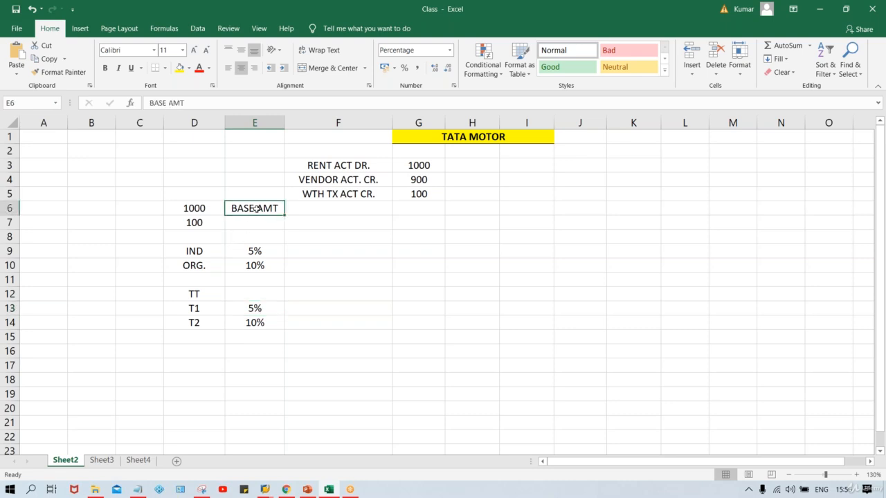
left_click(193, 207)
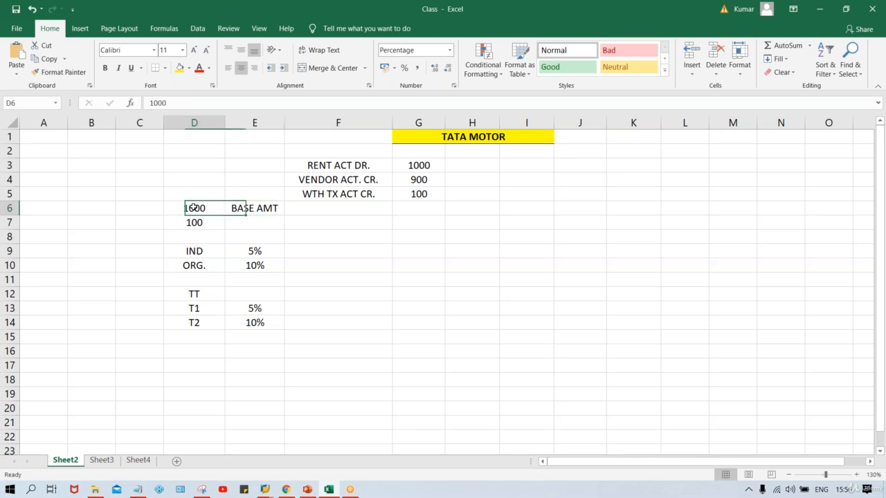
left_click_drag(194, 207, 254, 225)
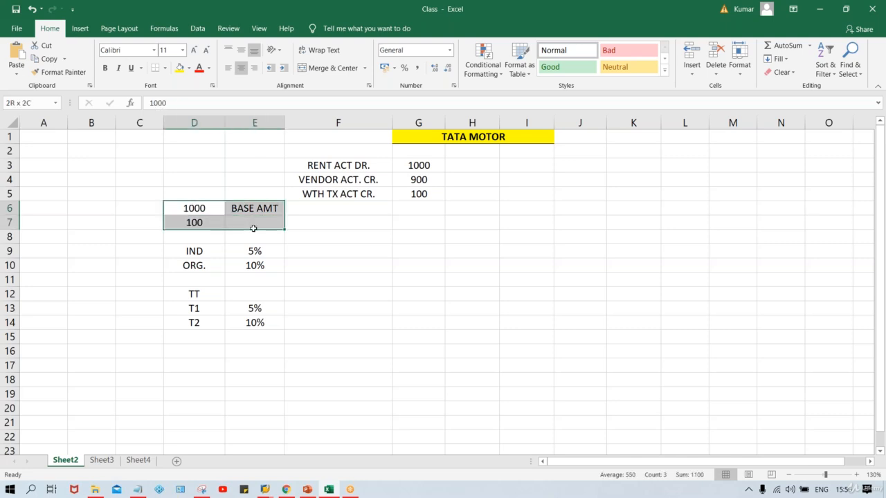
key("Delete")
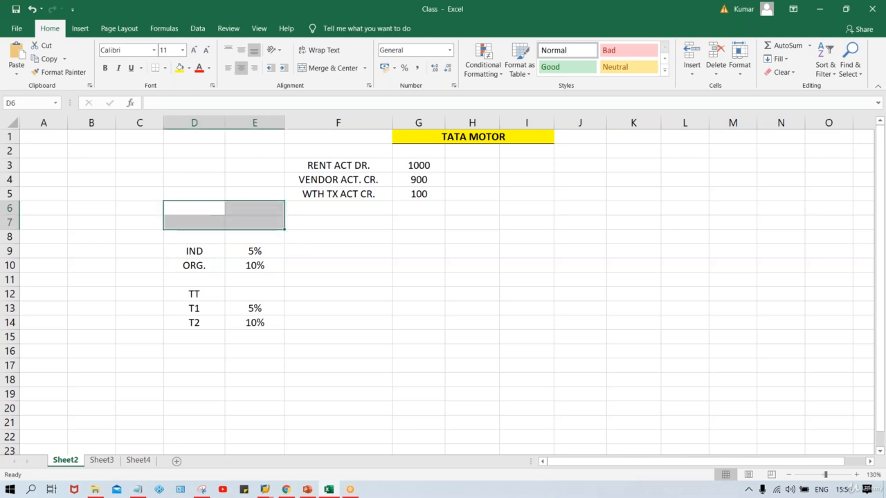
Enter 1000 and 100 in two stacked cells level with the vendor and withholding tax rows.
left_click(193, 179)
type("1000")
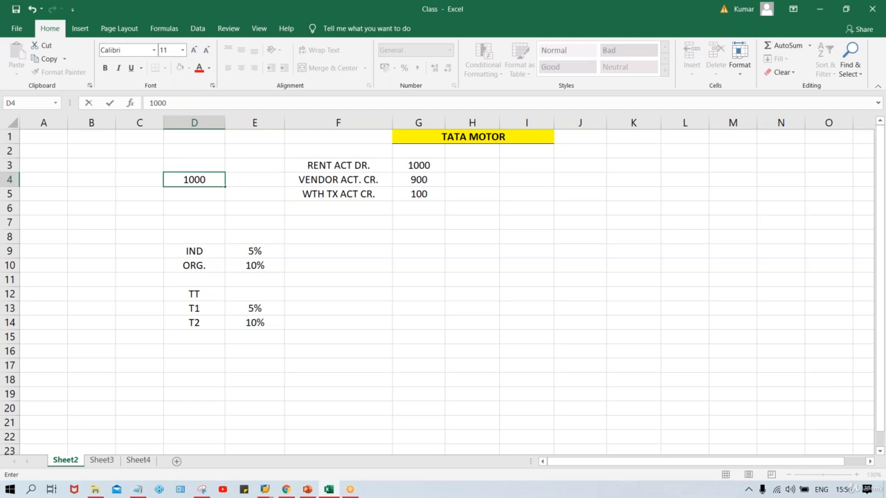
key("Return")
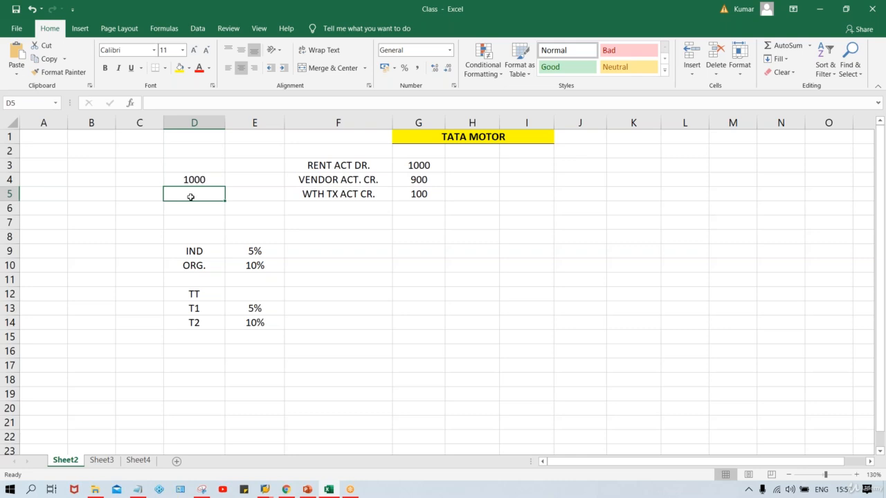
type("100")
key("Return")
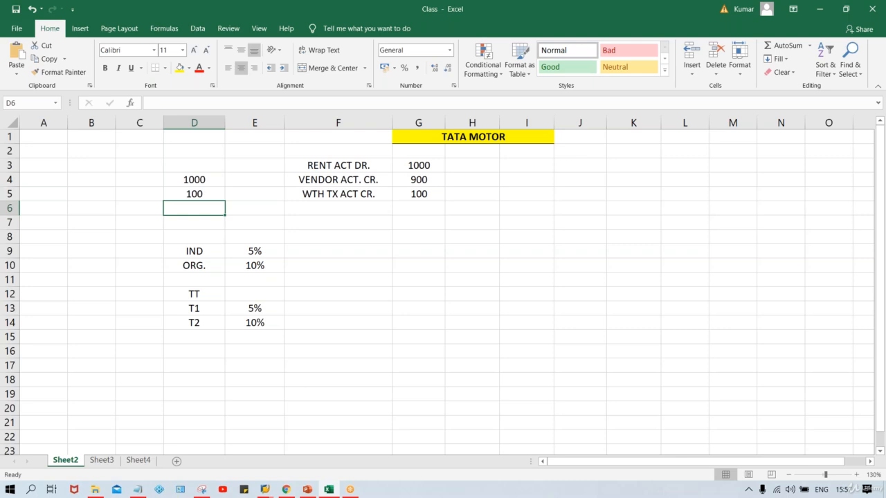
left_click(135, 179)
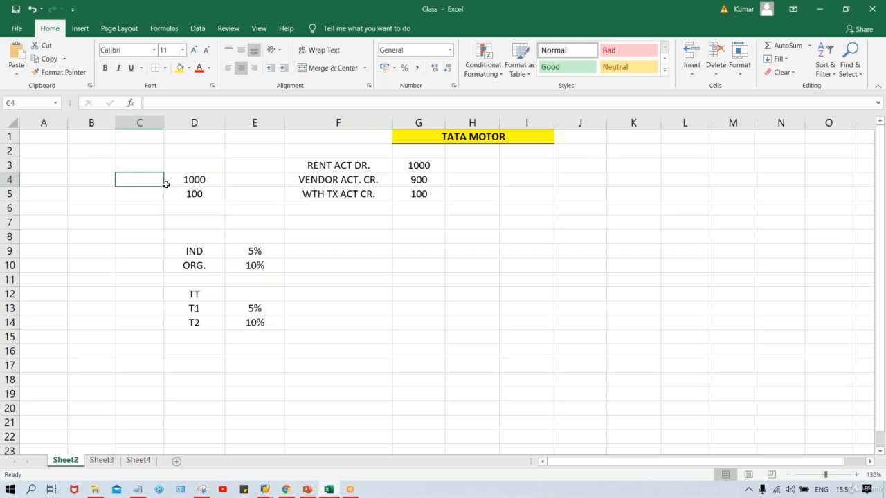
Label the two amounts INV and TAX, and add a TOTAL row with 1100 below them.
type("INV")
key("Return")
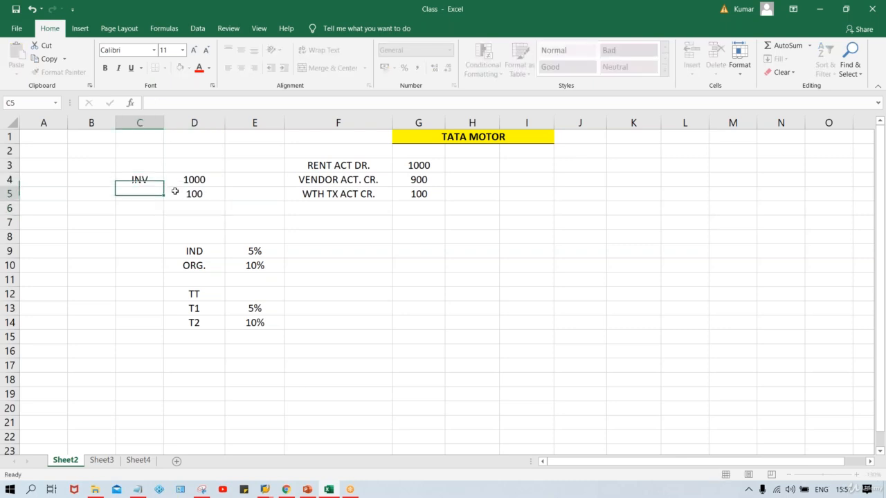
type("TAX")
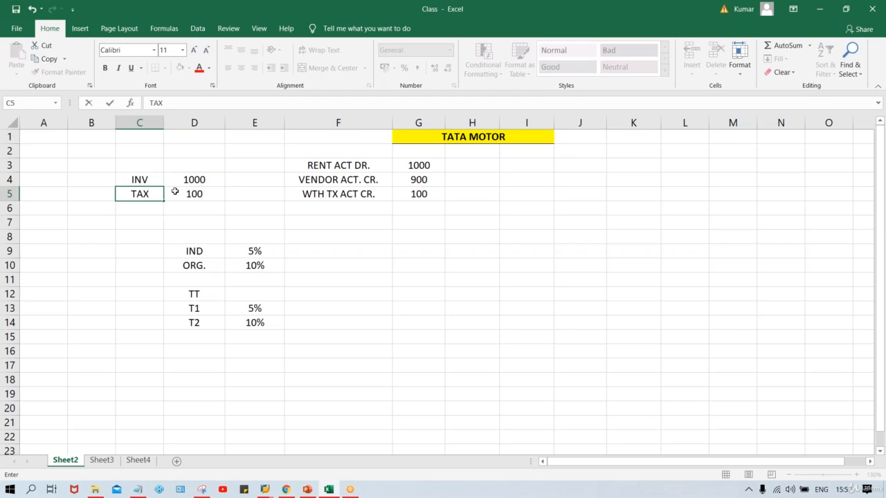
key("Return")
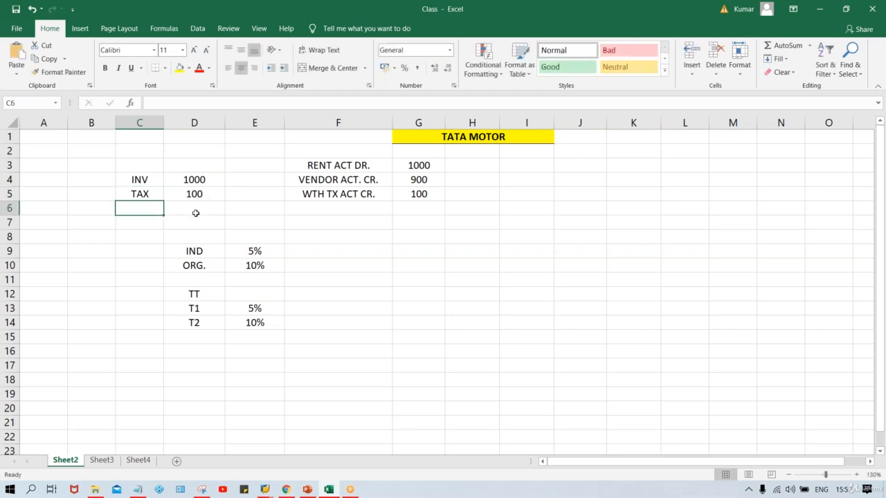
type("TOTAL")
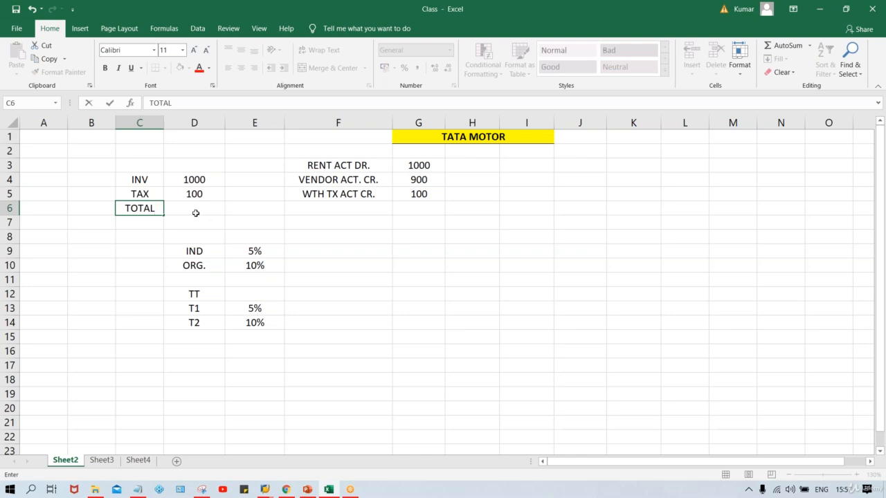
key("Tab")
type("1100")
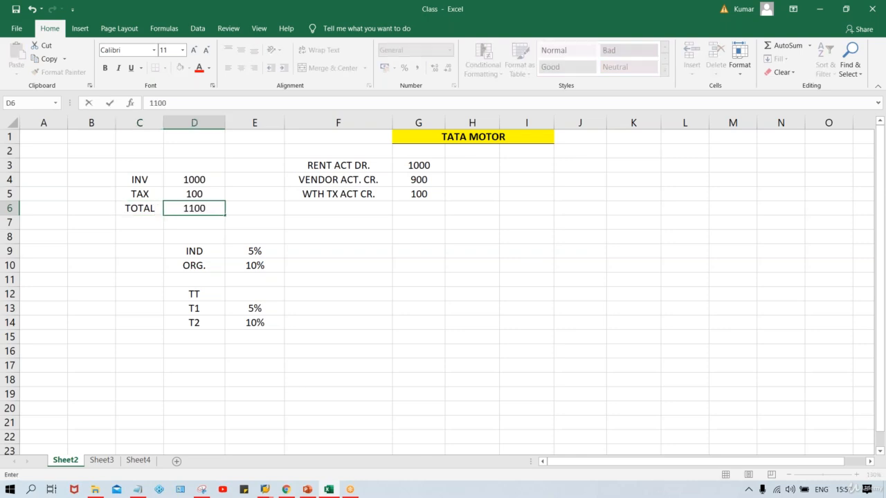
key("Return")
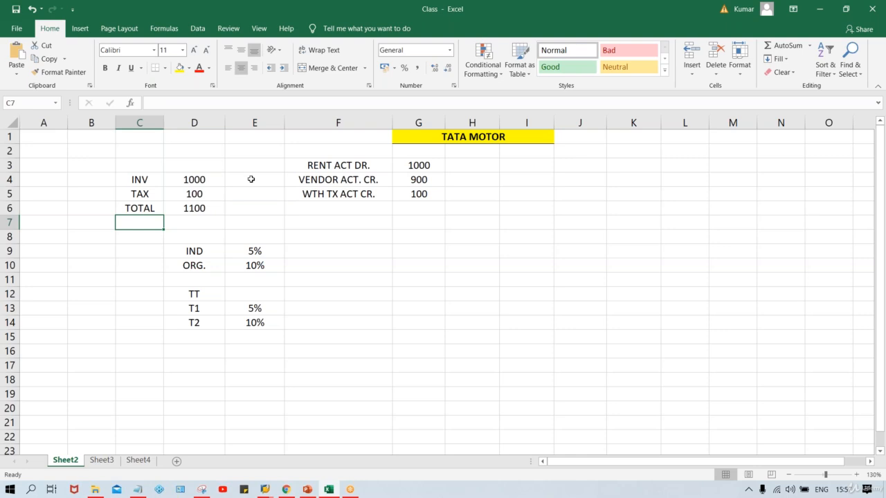
Enter NET beside the 1000 invoice amount and GROSS beside the 1100 total.
left_click(195, 179)
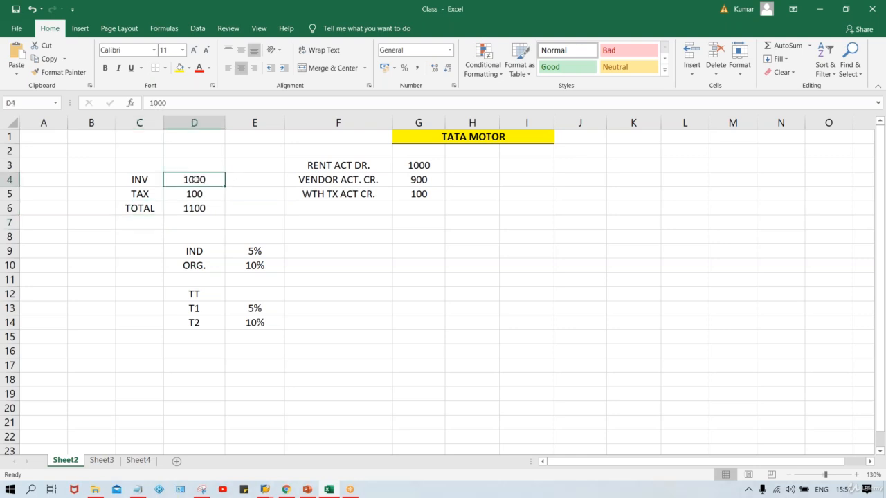
left_click(248, 178)
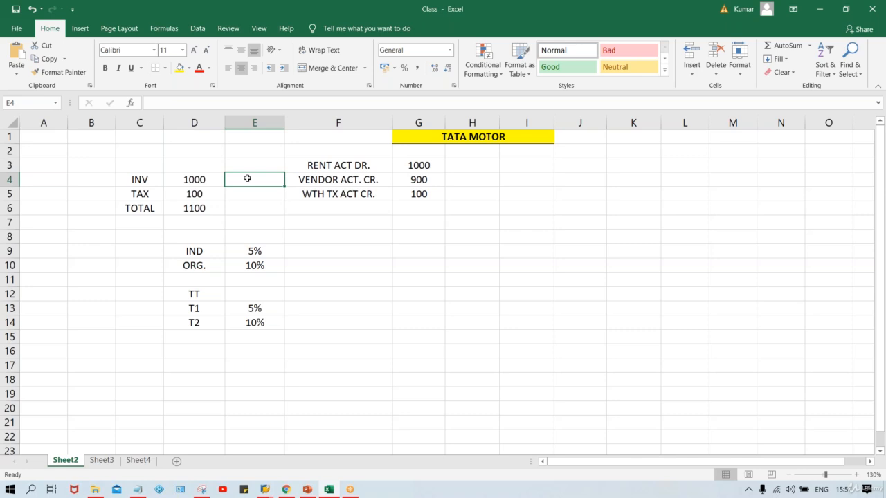
type("NET")
key("Return")
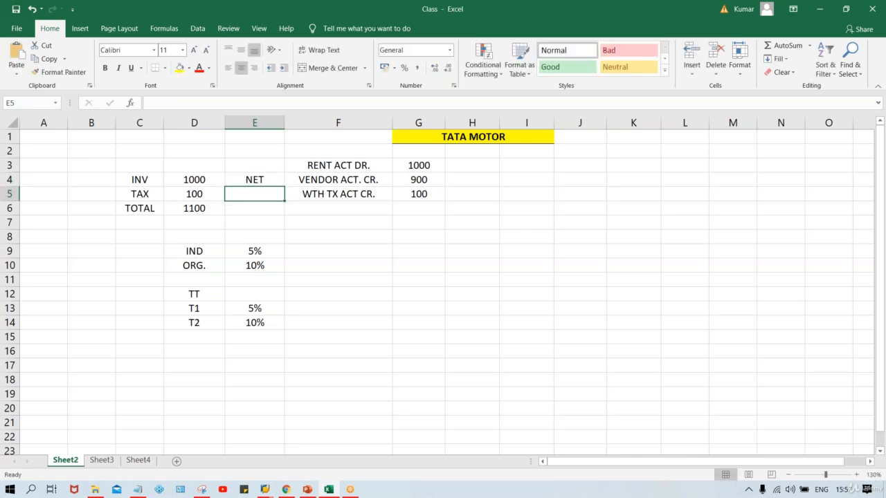
key("Return")
type("GO")
key("BackSpace")
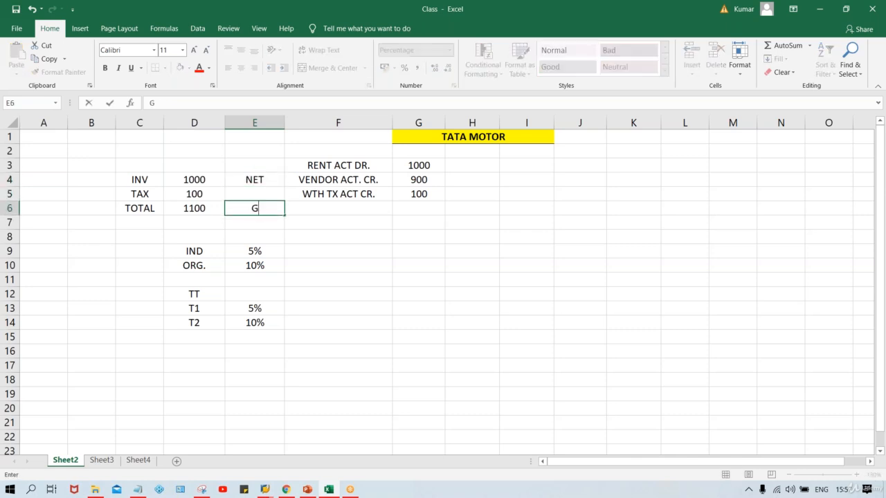
type("ROSS")
key("Return")
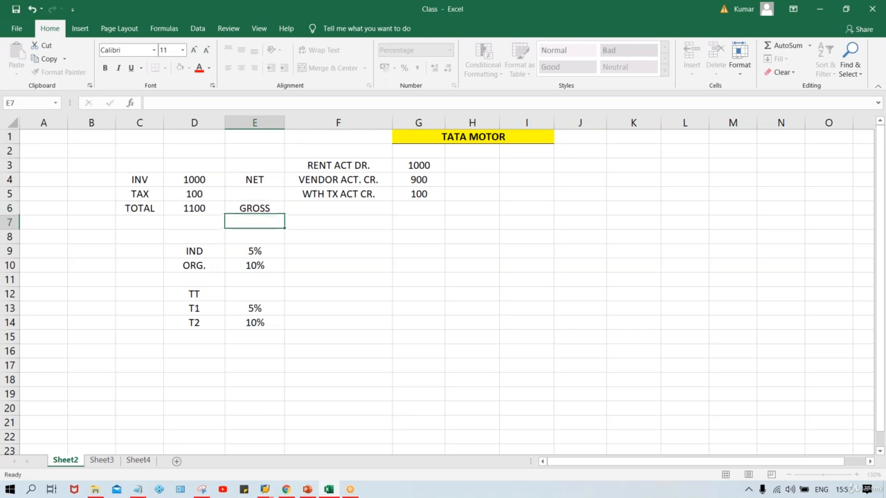
Examine the invoice, tax and total amounts against the TT, T1 and T2 withholding tax codes and rates.
key("Up")
left_click(263, 181)
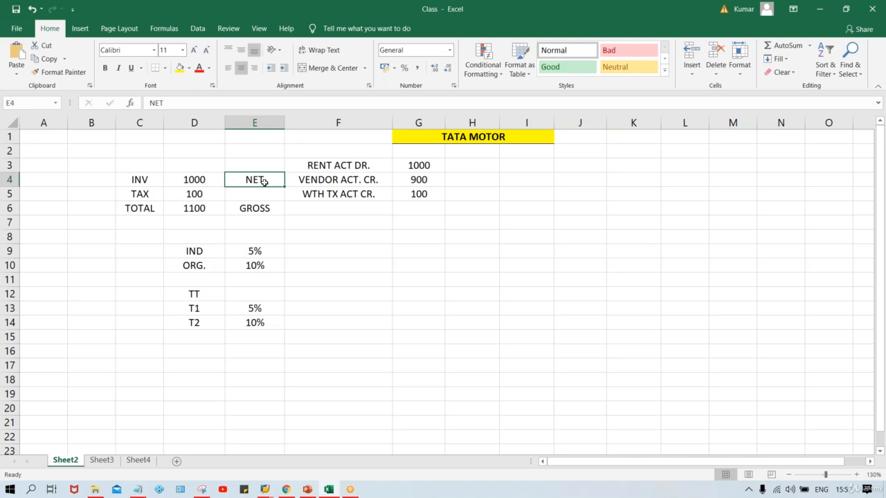
left_click(205, 181)
left_click(208, 210)
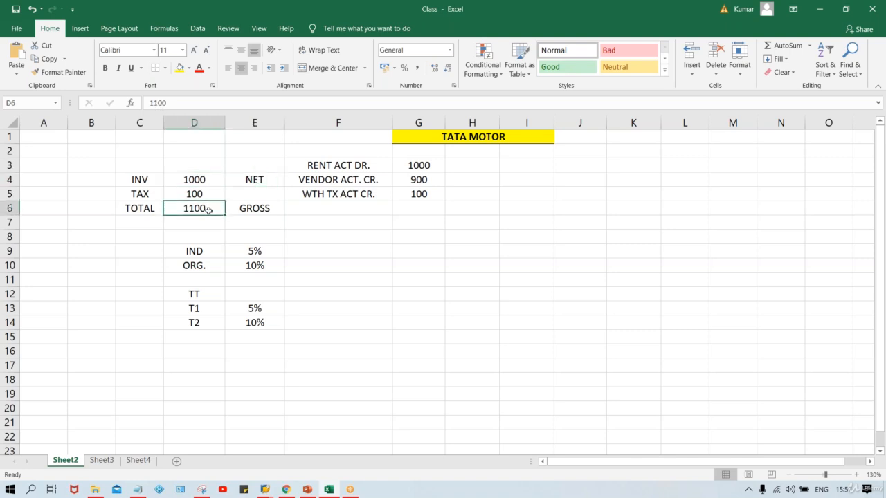
left_click(203, 180)
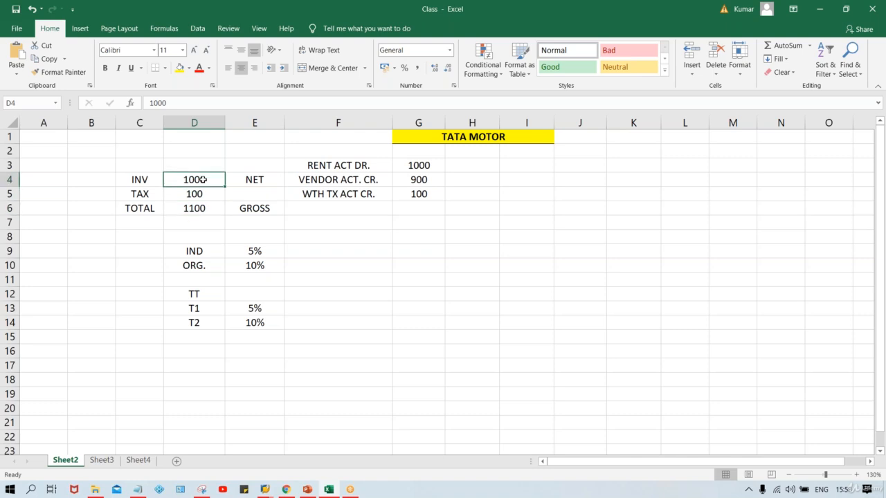
left_click(198, 207)
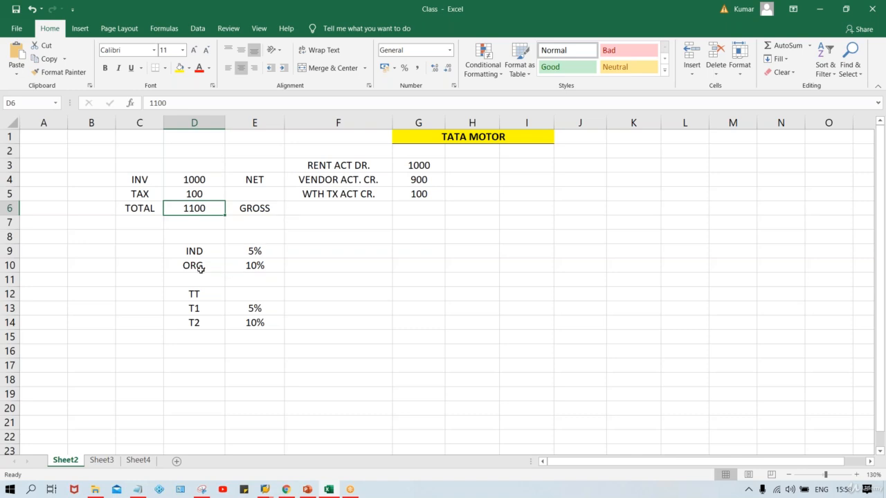
left_click(200, 293)
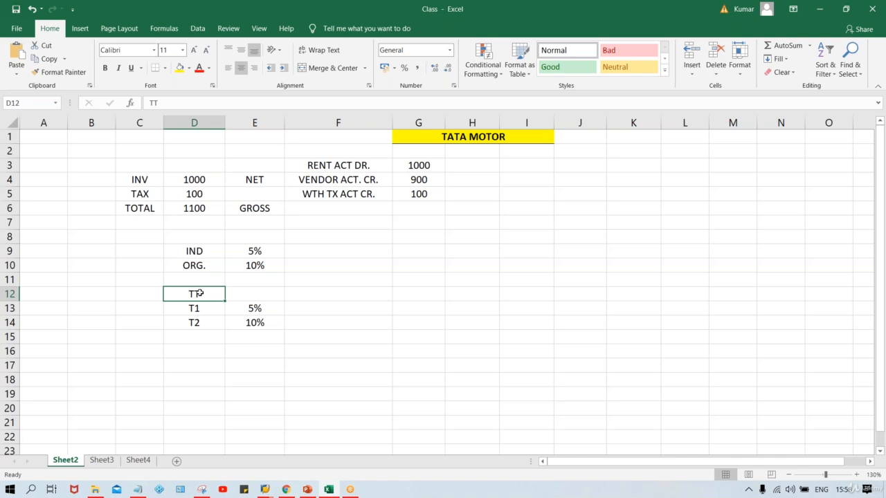
left_click(201, 310)
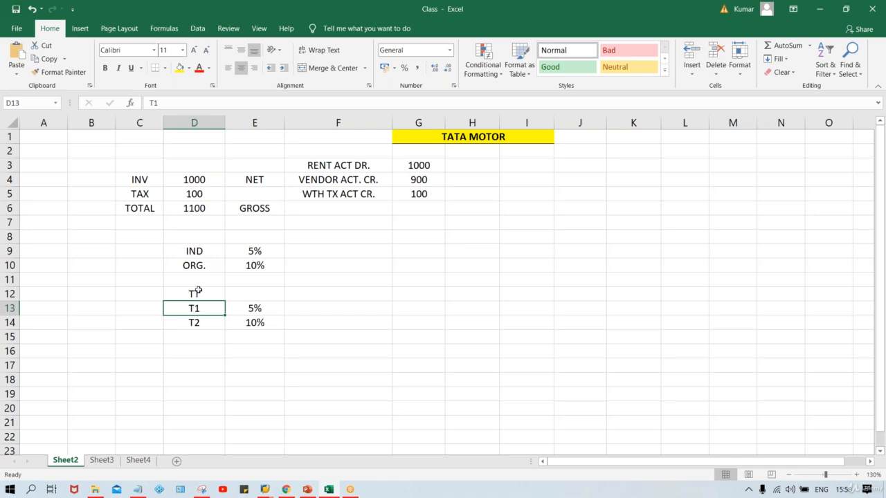
left_click(198, 292)
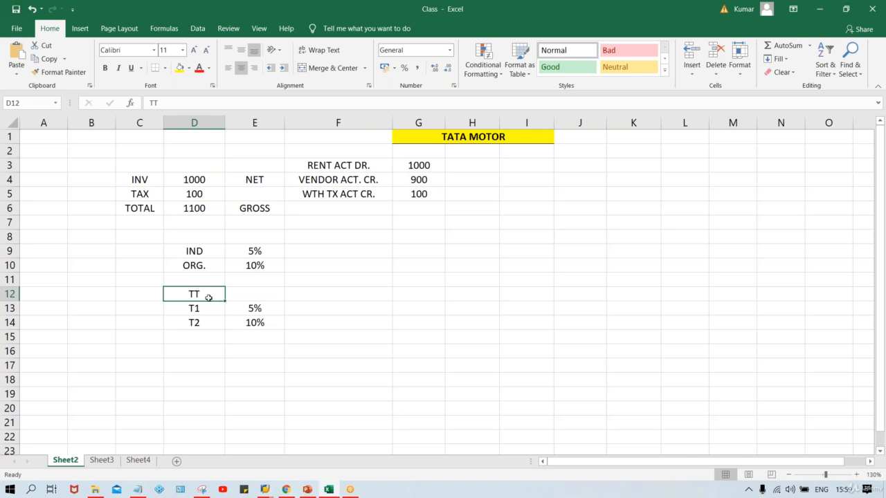
left_click(205, 309)
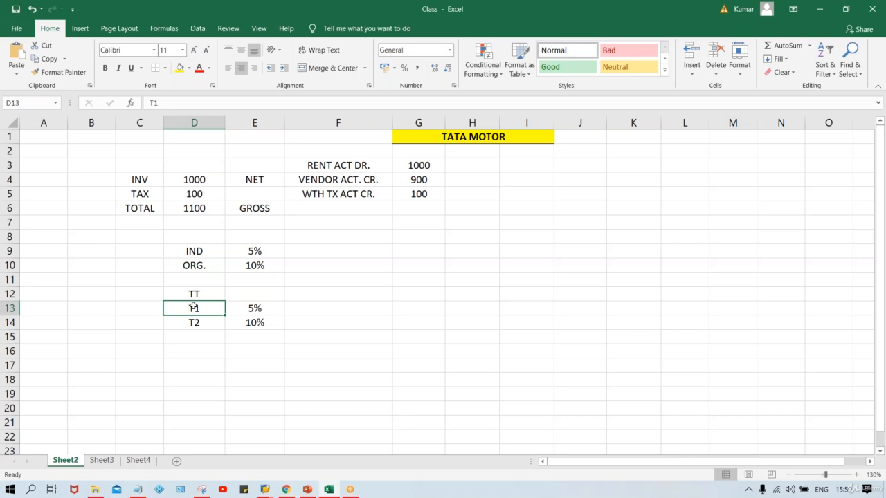
left_click_drag(185, 294, 187, 309)
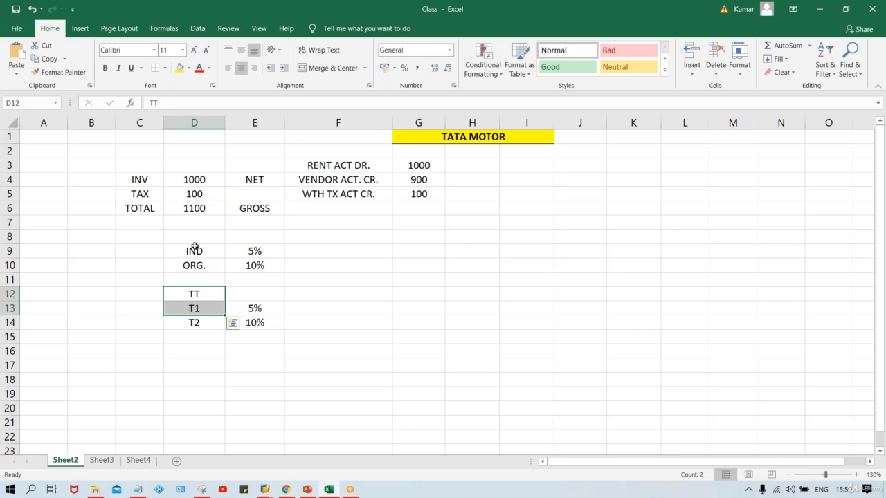
left_click(195, 178)
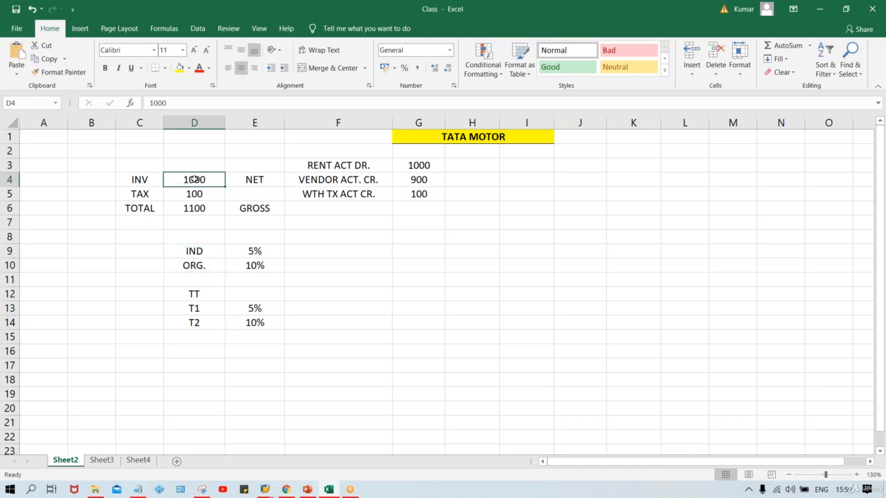
left_click(200, 207)
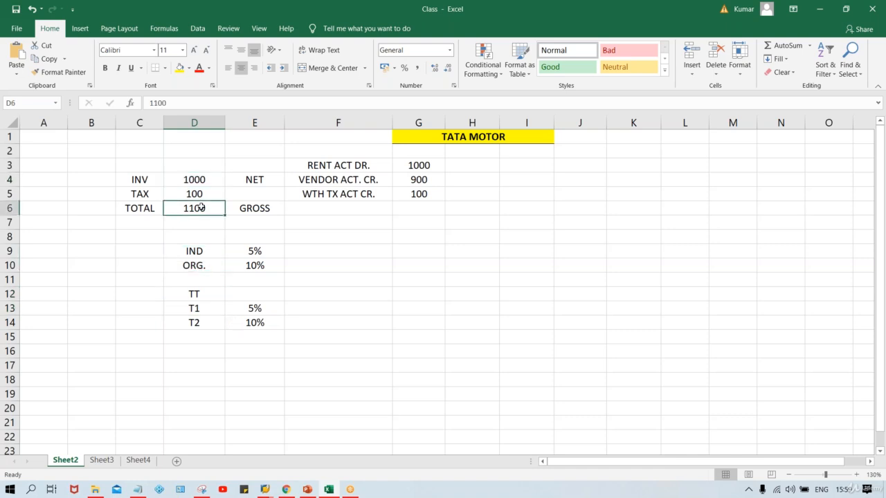
left_click(209, 297)
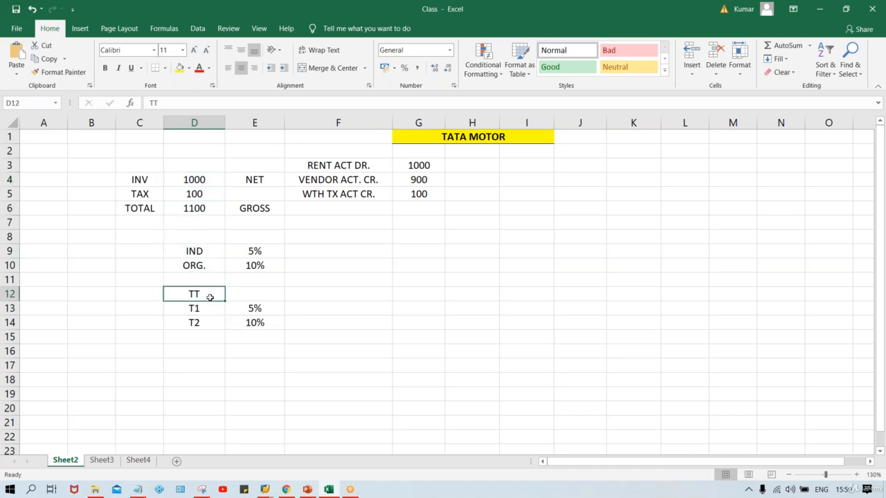
left_click(196, 180)
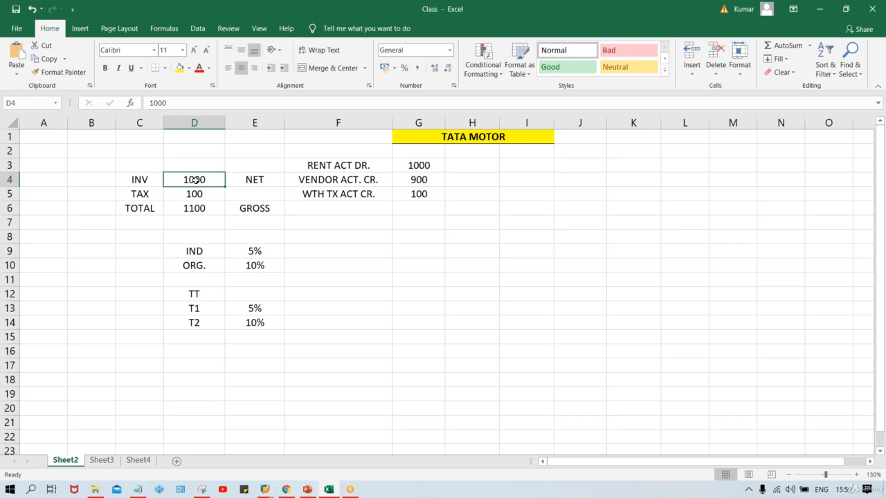
left_click(195, 310)
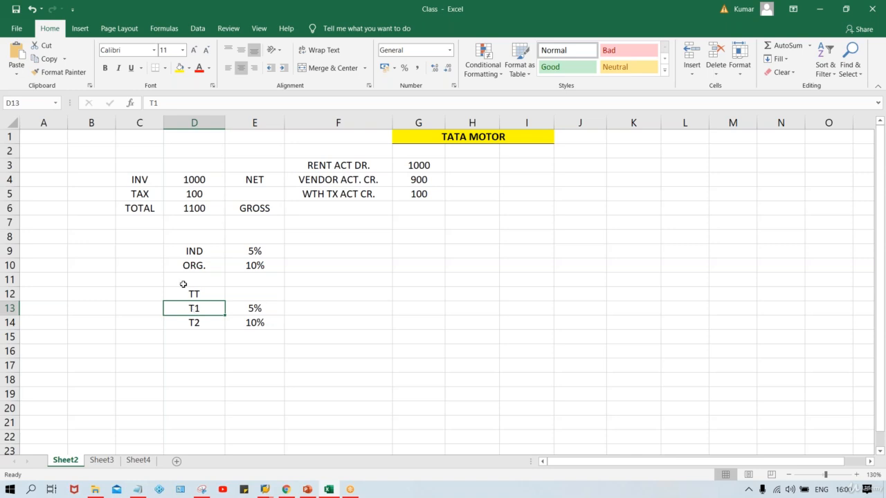
left_click(188, 292)
left_click(211, 309)
left_click(203, 293)
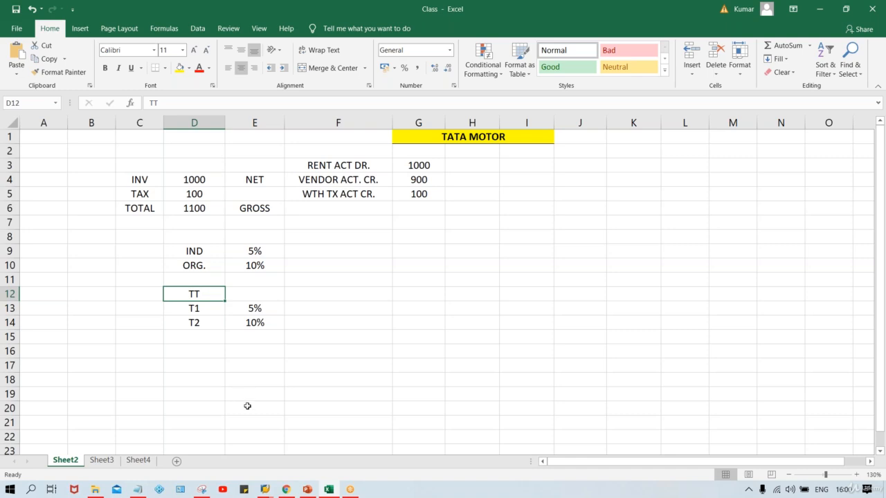
Switch to SAP and exit the TT withholding tax code details back to the Display IMG structure.
left_click(265, 490)
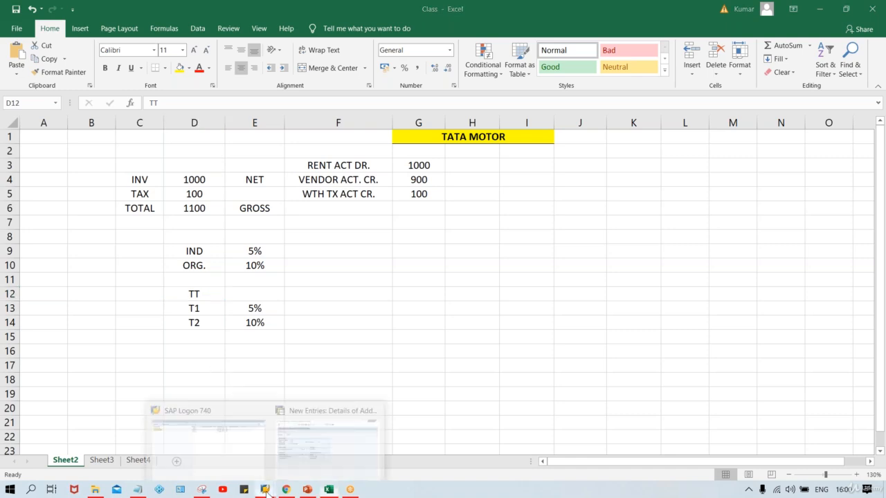
left_click(337, 467)
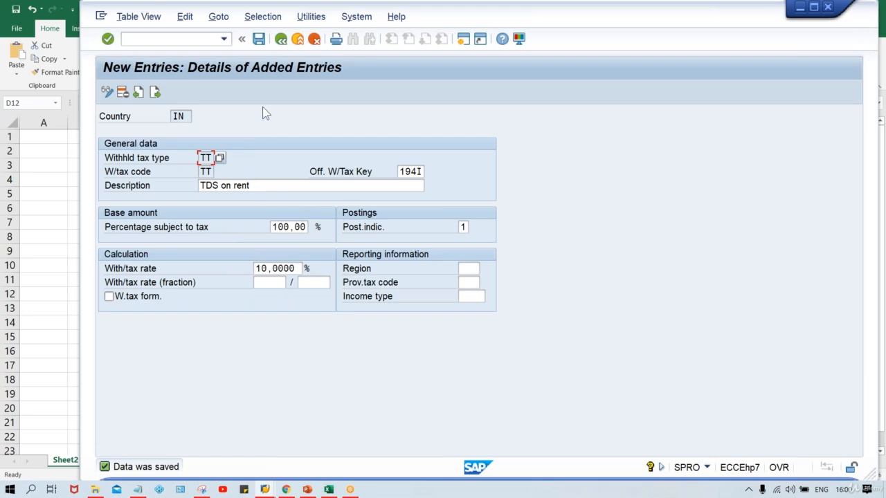
left_click(280, 39)
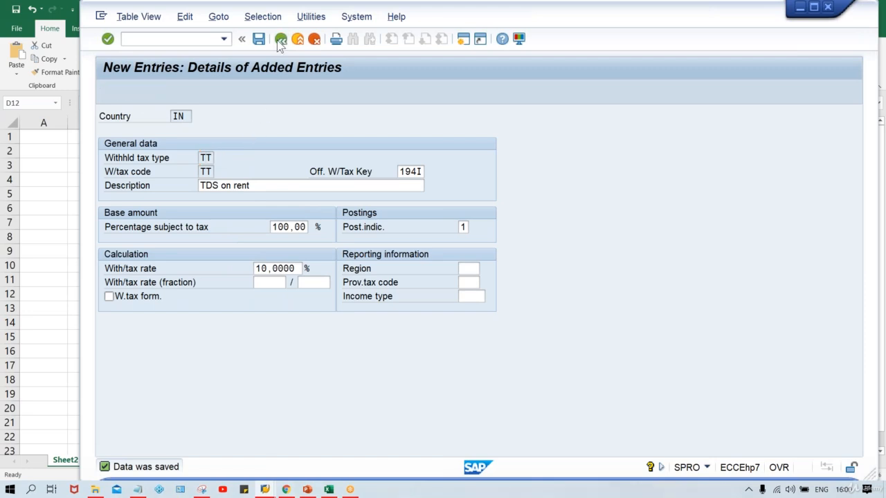
left_click(280, 40)
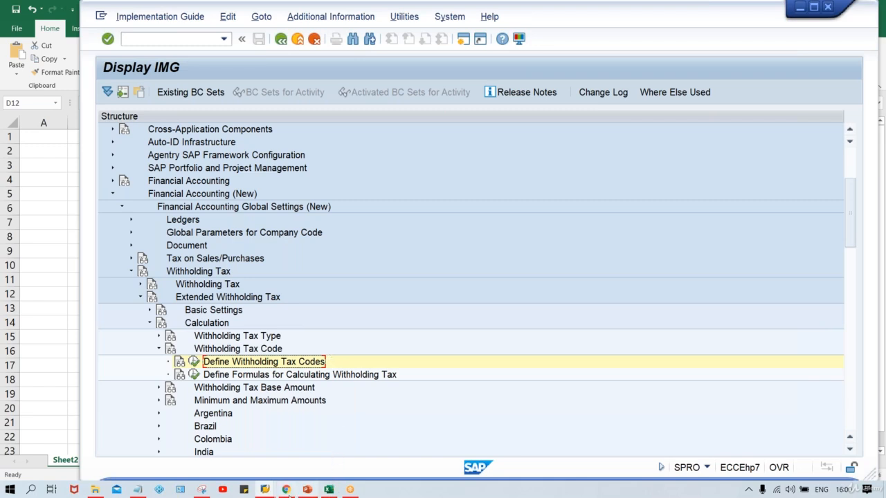
Return to Excel and examine the TT, T1 and T2 code rows.
left_click(332, 493)
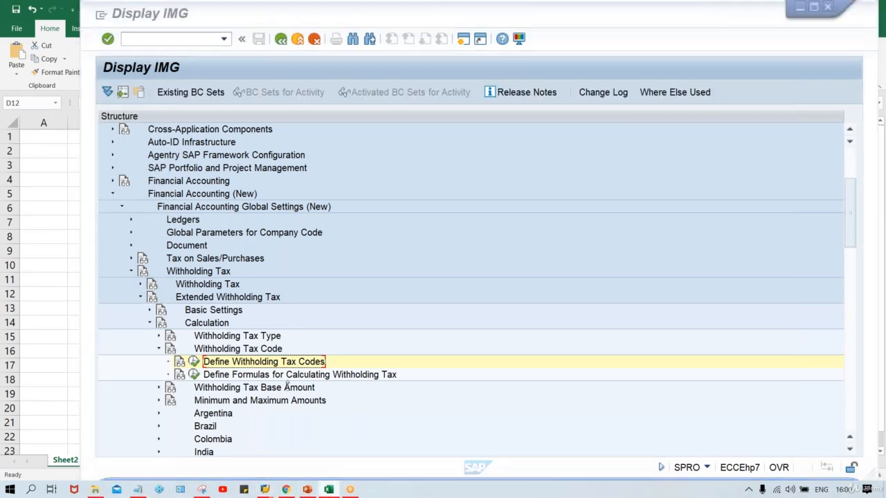
left_click(331, 492)
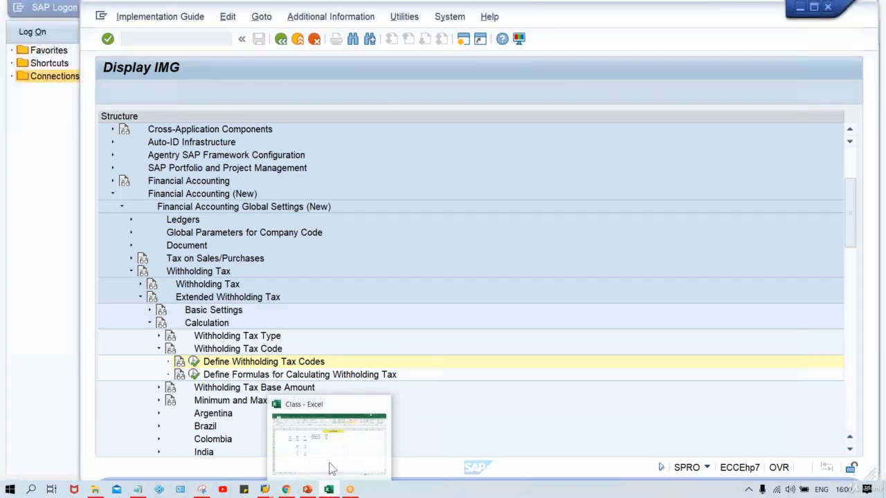
left_click(325, 431)
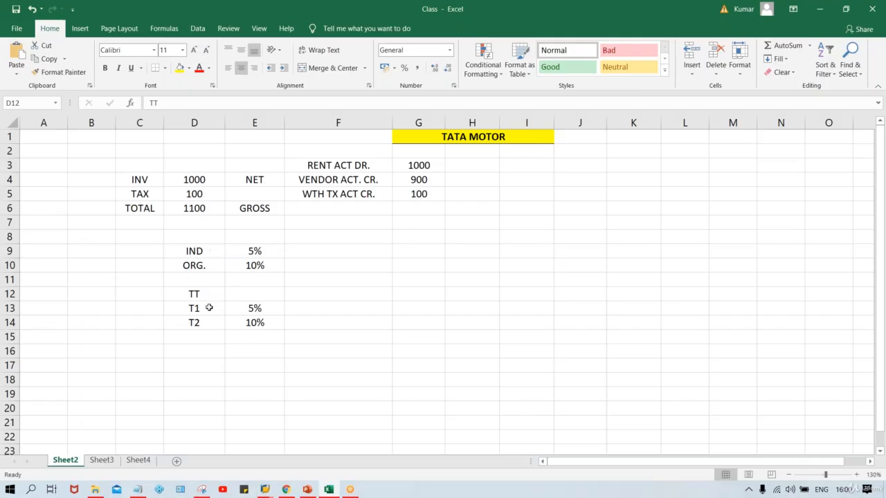
left_click(209, 308)
left_click(203, 295)
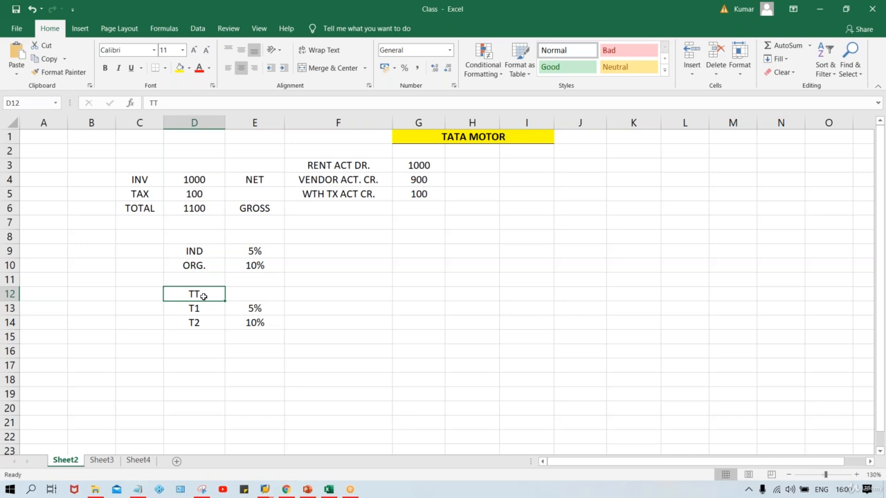
left_click(214, 313)
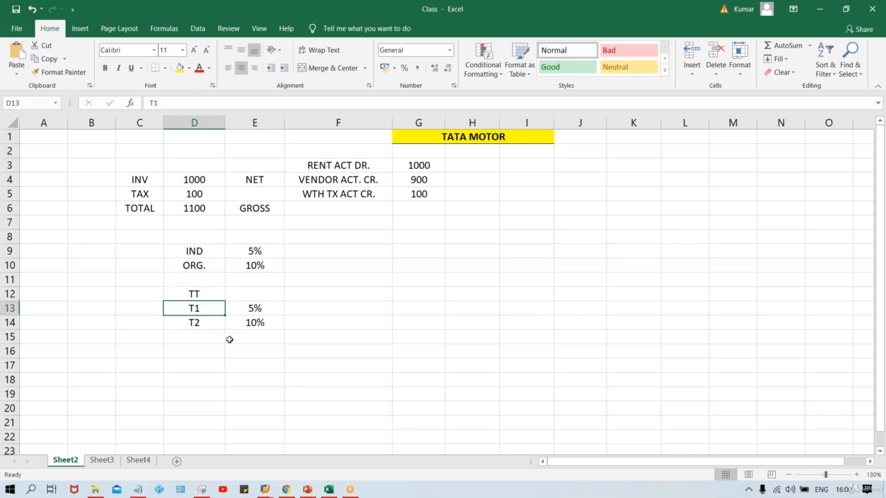
Examine the TT and T1 withholding tax code rows in the worksheet.
left_click(190, 294)
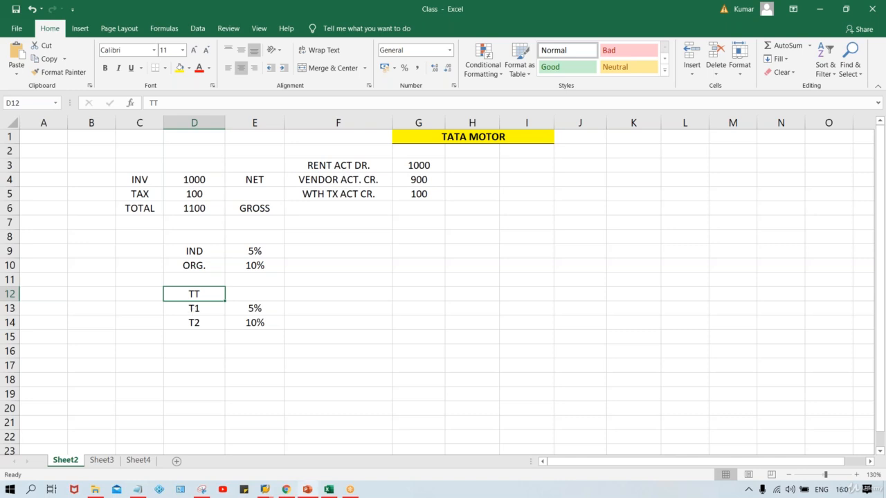
left_click(350, 359)
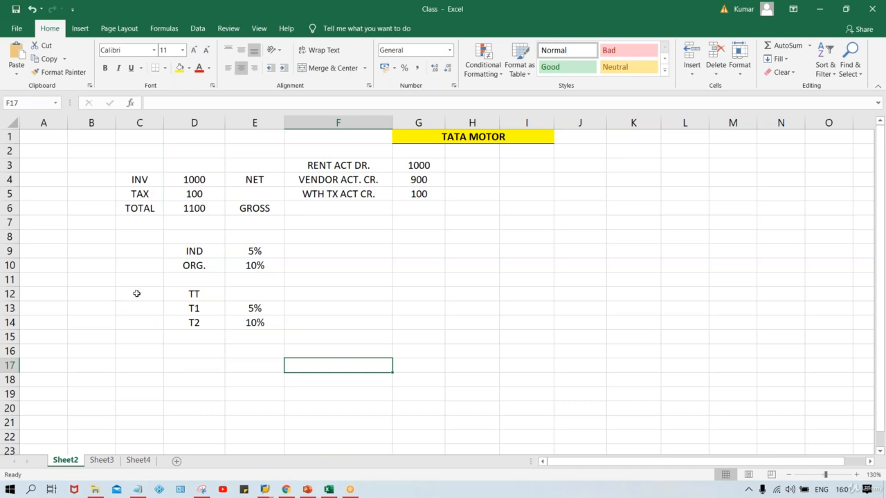
left_click(185, 293)
left_click(194, 308)
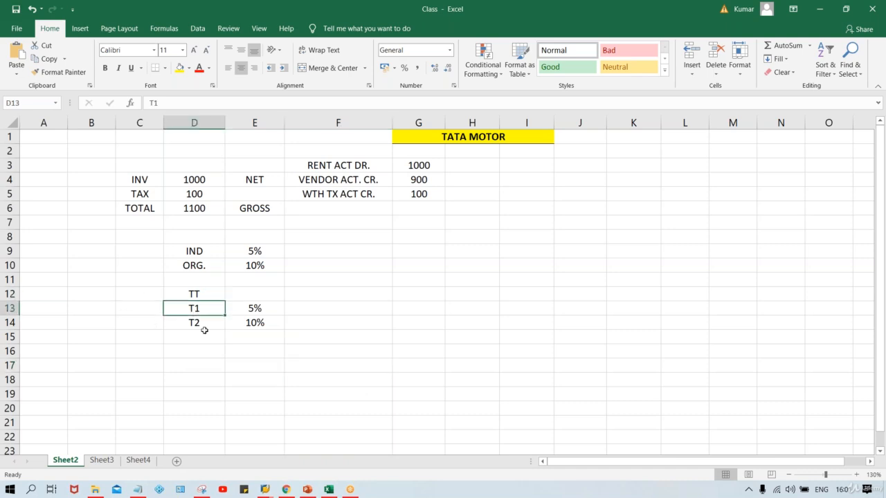
Switch to SAP, collapse the Calculation branch and expand Company Code to select Assign Withholding Tax Types to Company Codes.
mouse_move(268, 491)
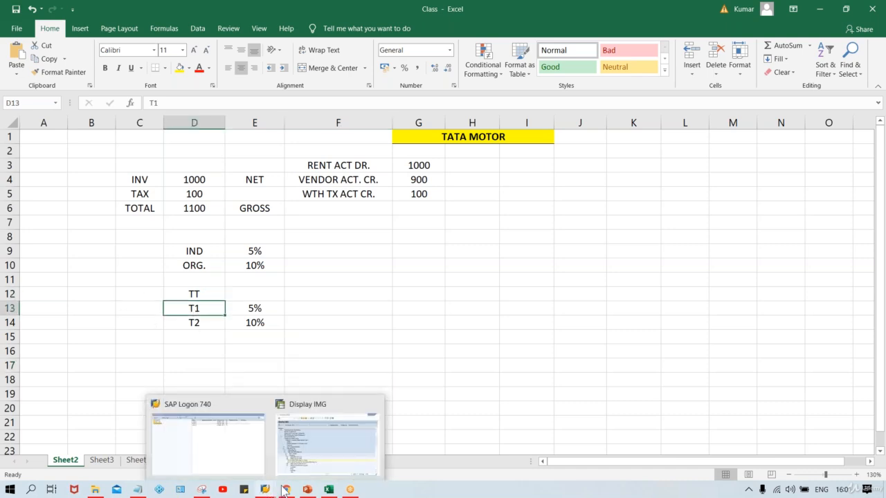
left_click(335, 468)
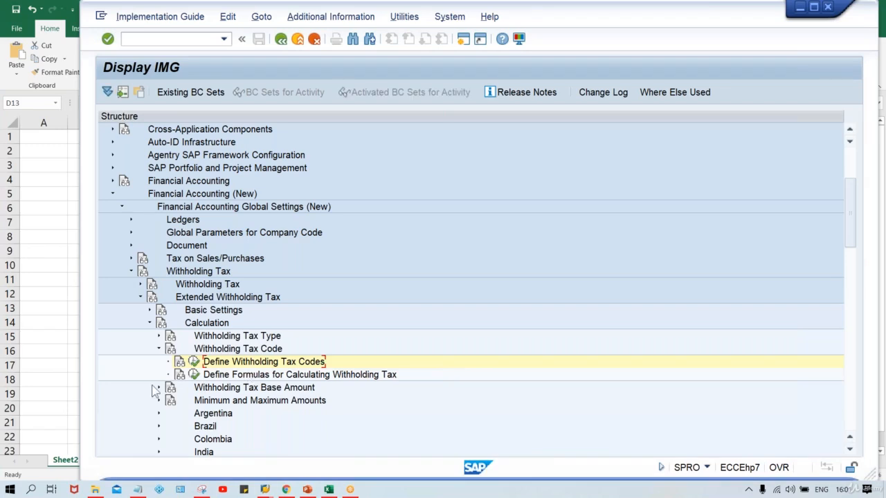
left_click(158, 349)
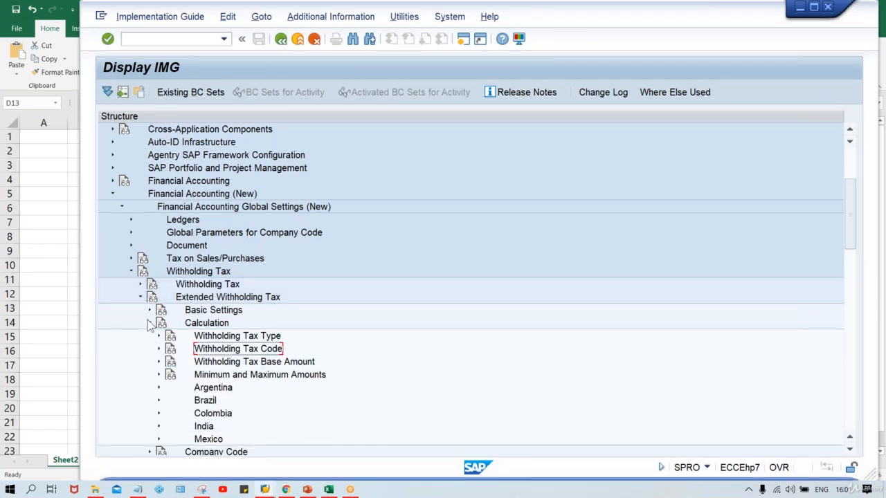
left_click(150, 324)
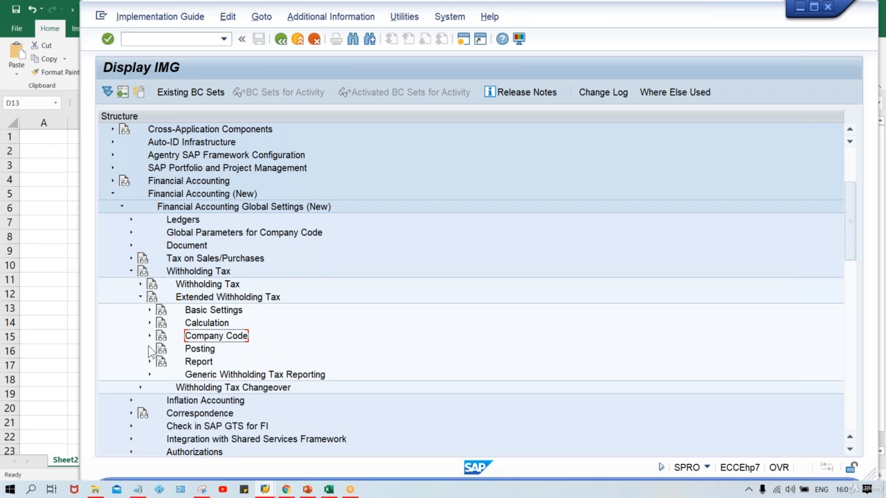
left_click(149, 336)
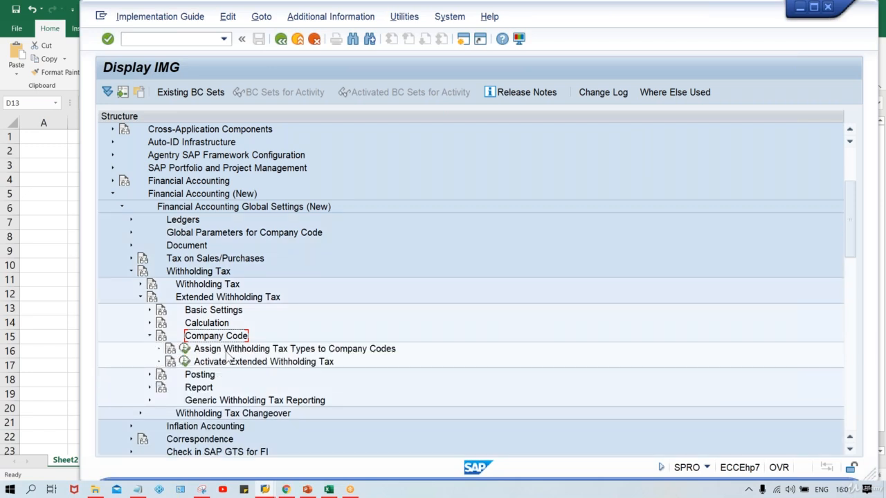
left_click(273, 350)
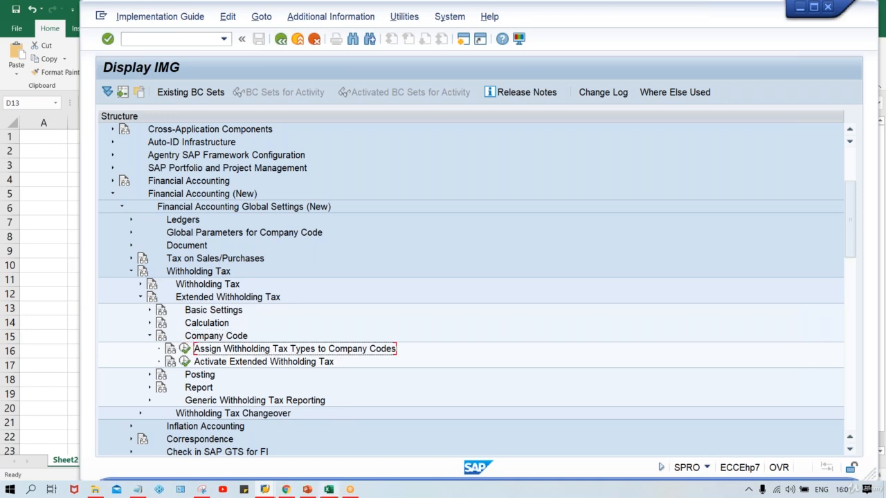
Return to Excel and enter the company code TM00 in the cell above TT.
left_click(329, 489)
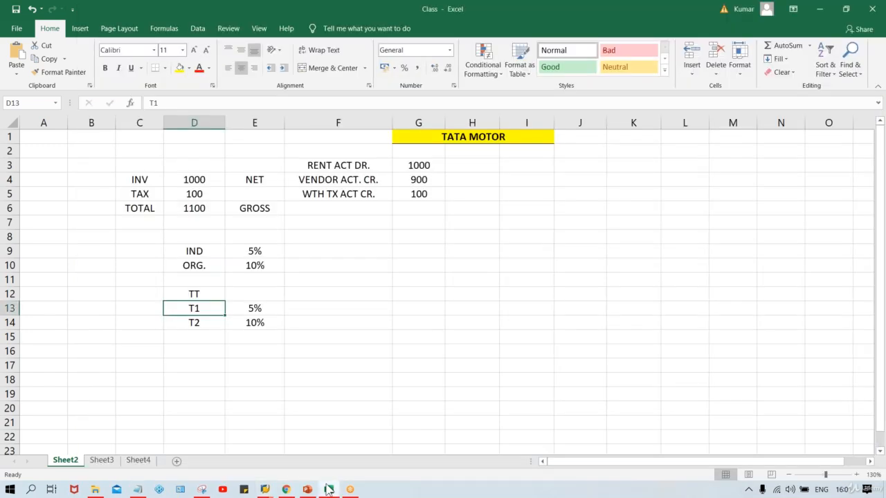
left_click(198, 293)
left_click(146, 299)
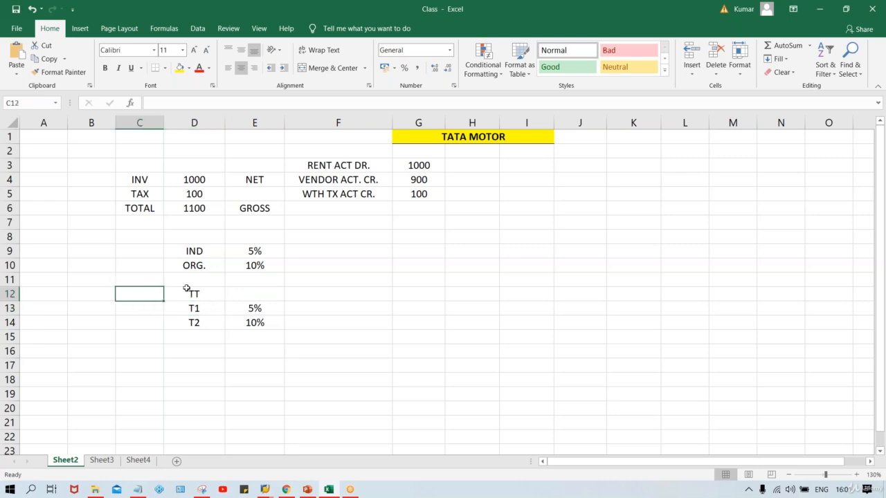
left_click(187, 282)
type("TM00")
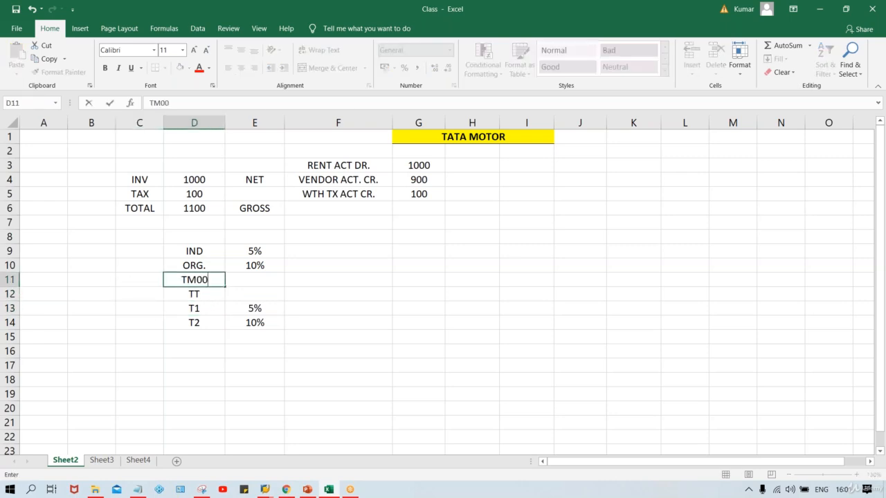
key("Return")
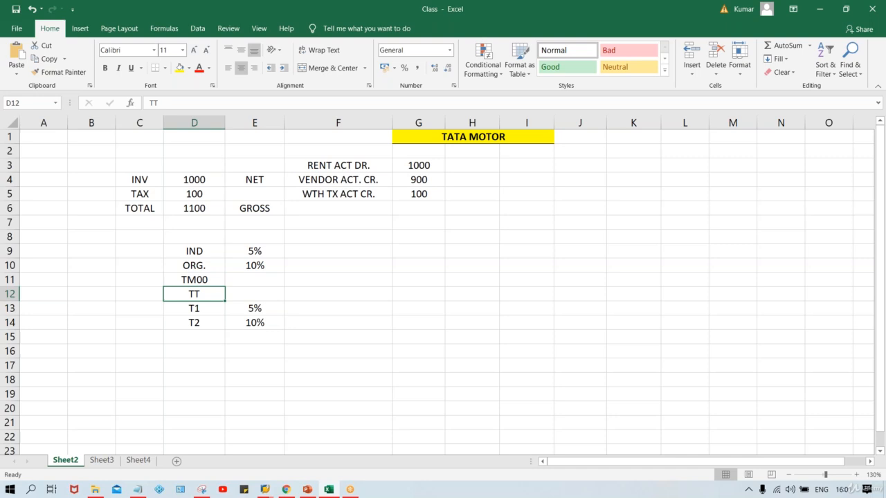
Examine the TM00, TT, T1 and T2 rows in the worksheet.
left_click(207, 278)
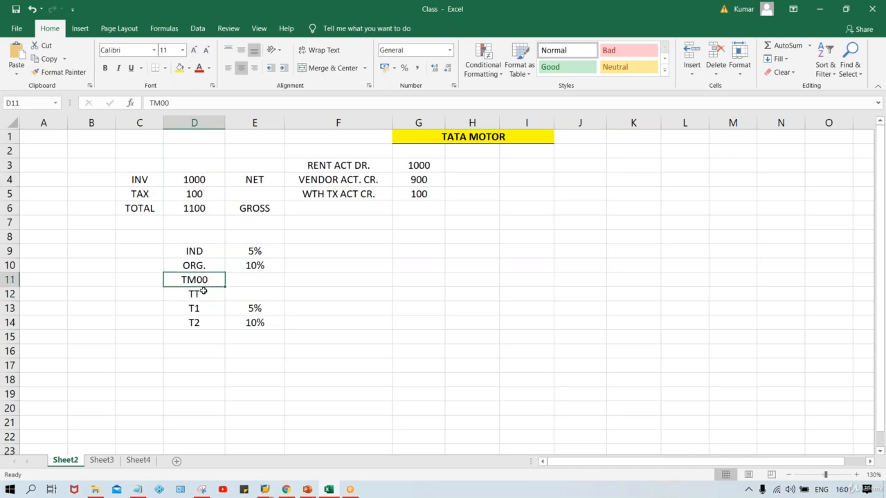
left_click(203, 291)
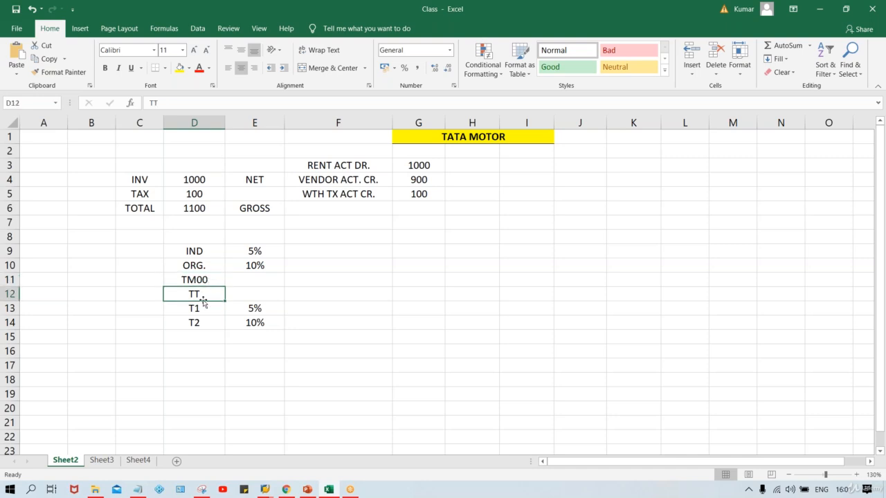
left_click(202, 307)
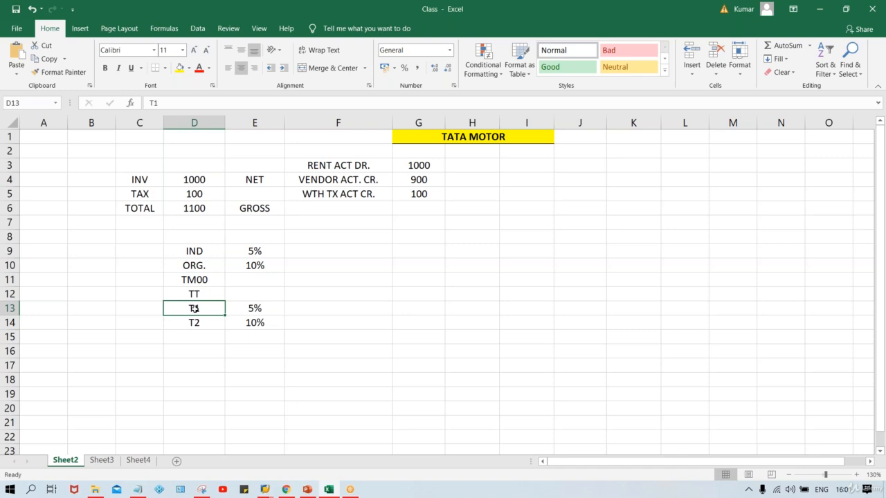
left_click(178, 291)
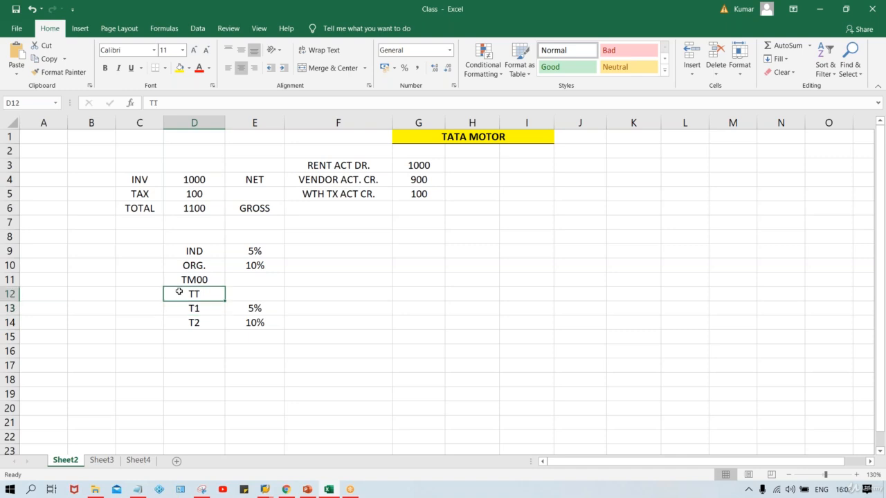
left_click(176, 279)
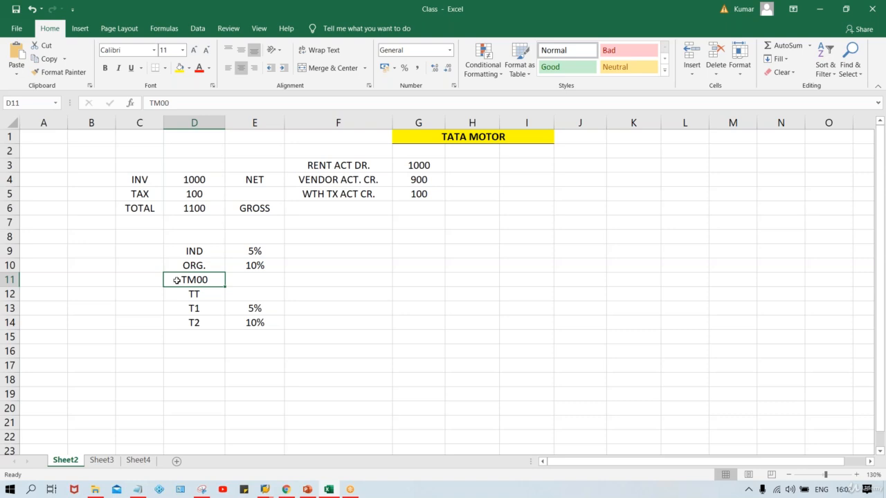
left_click(195, 295)
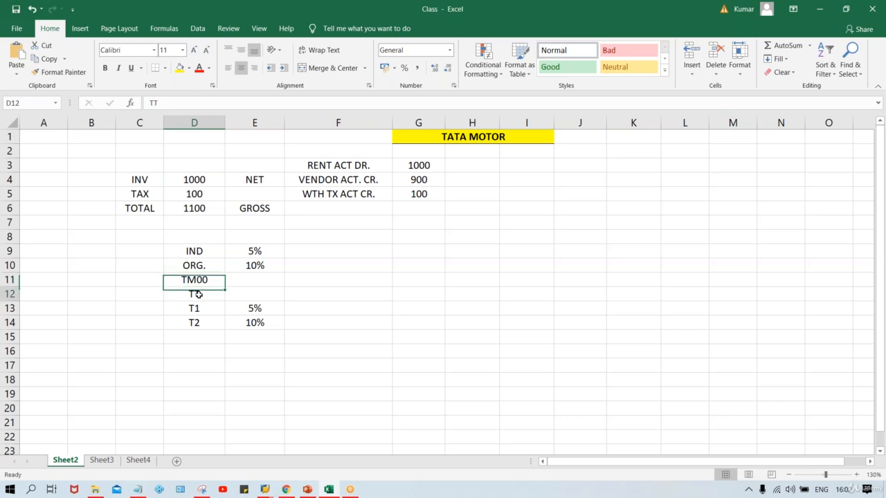
left_click(178, 279)
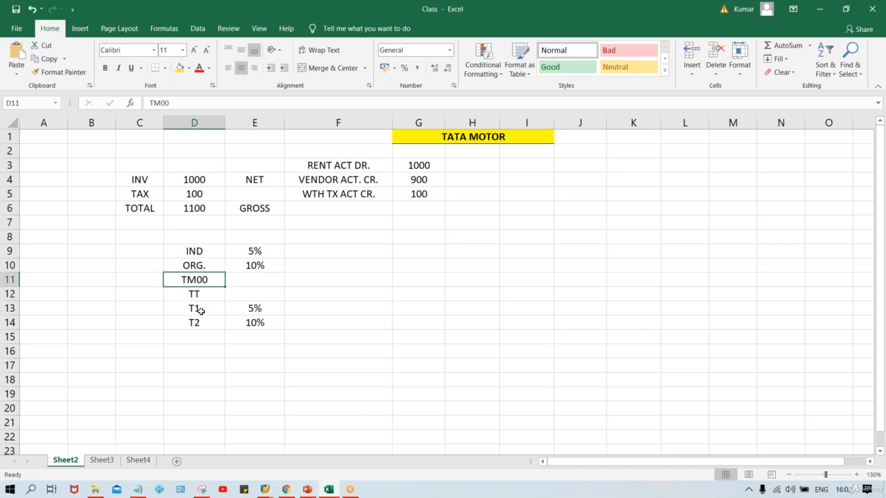
left_click(200, 311)
left_click(197, 294)
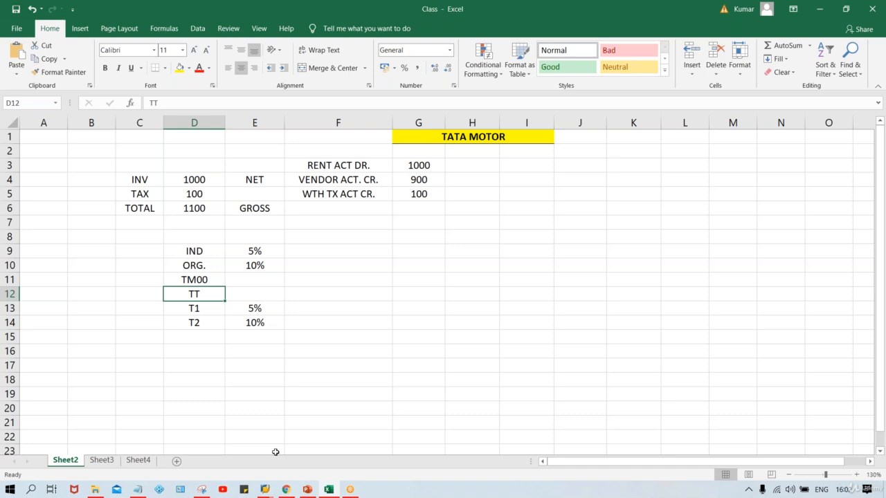
Switch to SAP and open the Assign Withholding Tax Types to Company Codes activity.
mouse_move(266, 490)
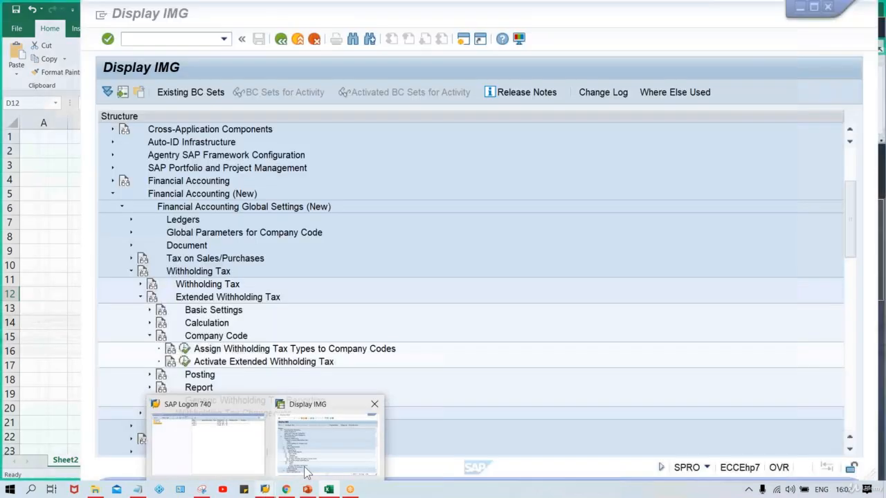
left_click(303, 473)
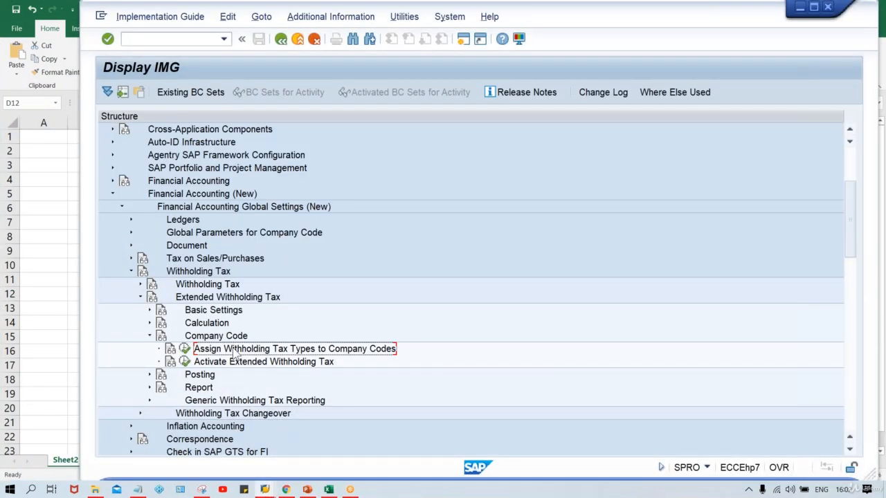
left_click(185, 350)
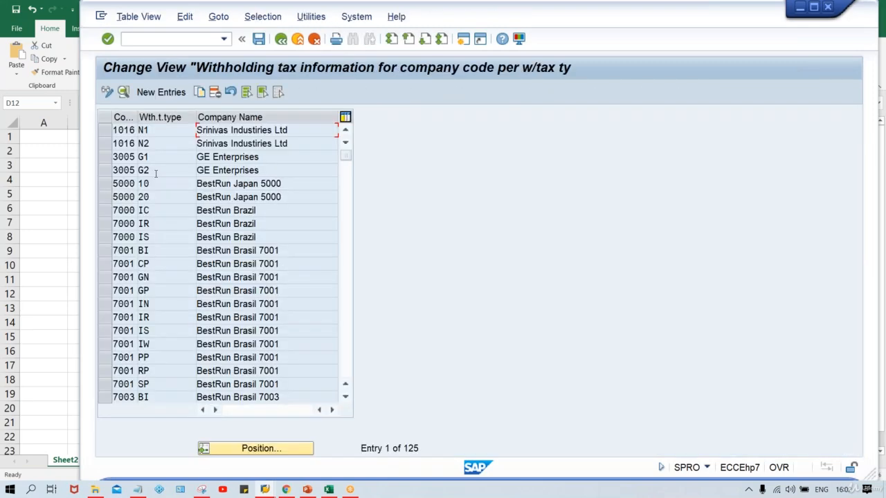
Add a new entry for company code TM00 with withholding tax type TT, marked as withholding tax agent.
left_click(173, 92)
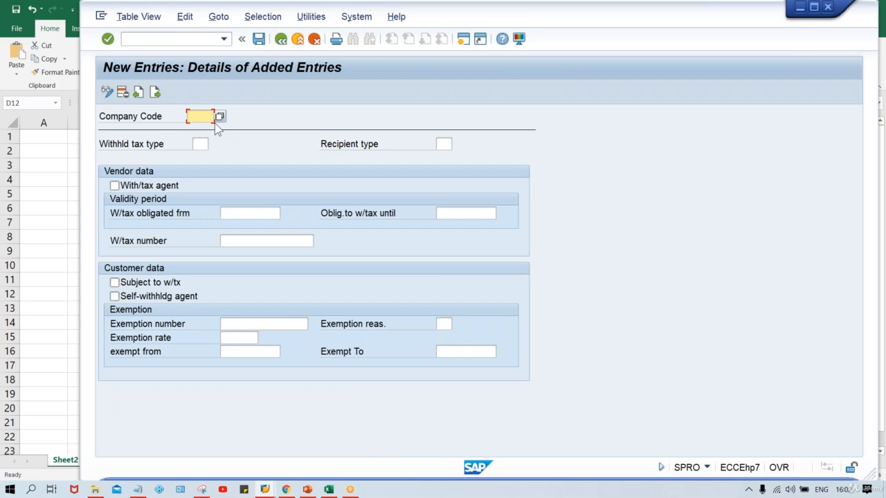
type("TM")
left_click(215, 128)
key("Tab")
type("TT")
left_click(141, 187)
Set the obligation validity from 01.04.2020 until 31.12.2999 and save the entry to the customizing request.
left_click(239, 212)
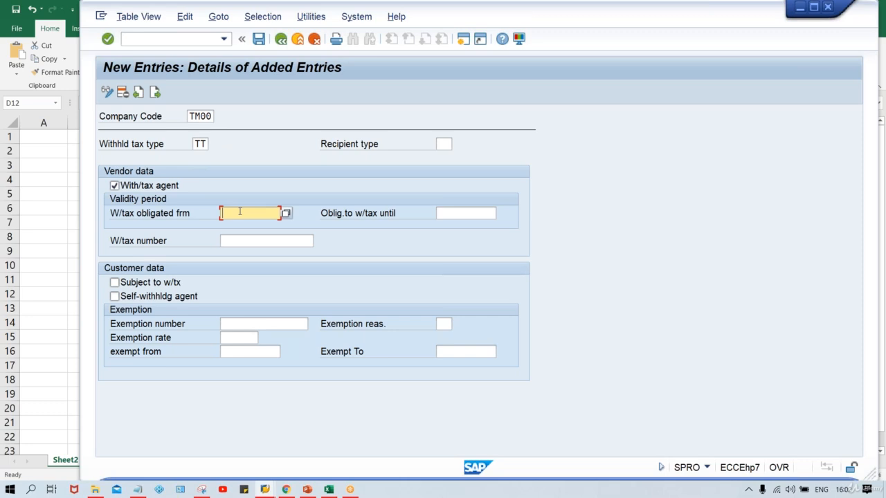
key("Down")
key("Return")
key("Tab")
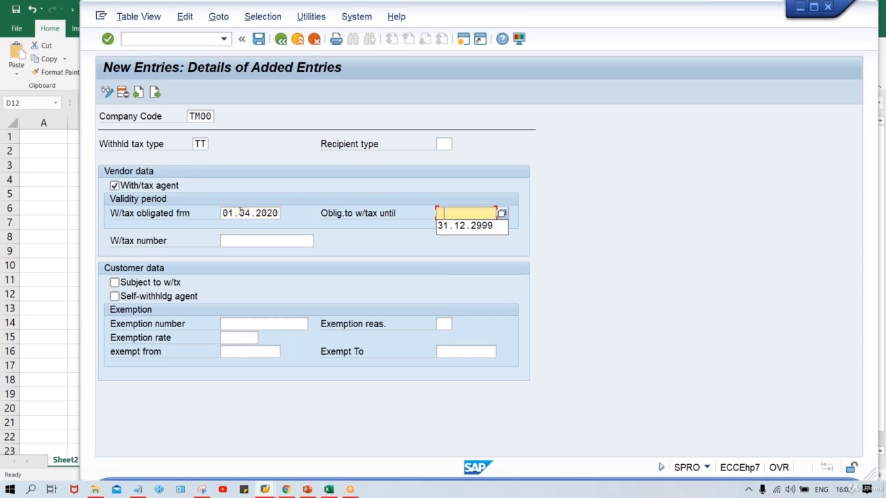
key("Down")
key("Return")
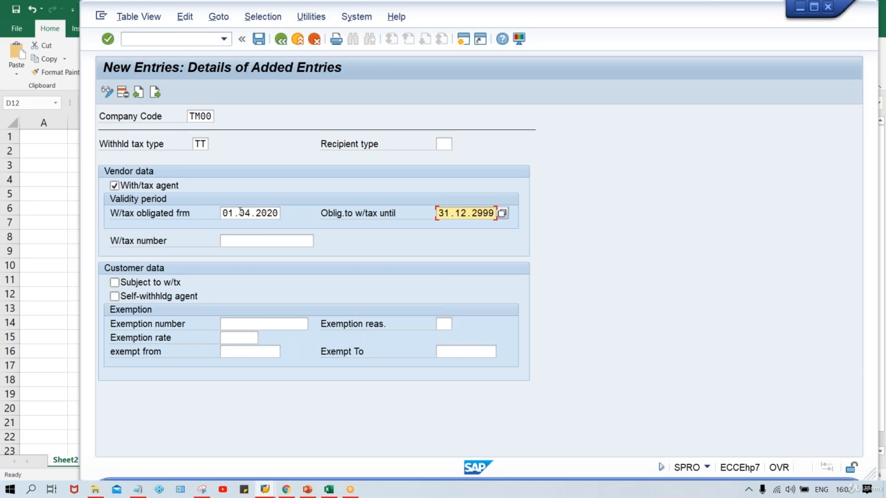
key("ctrl+s")
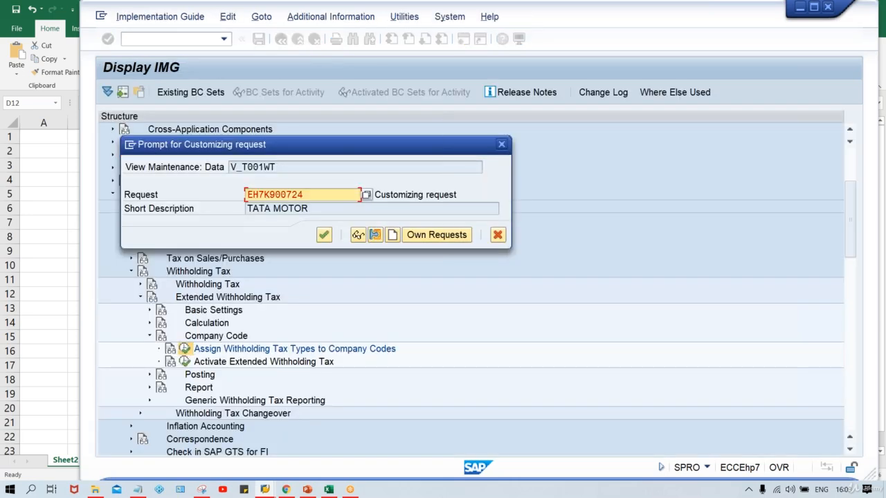
key("Return")
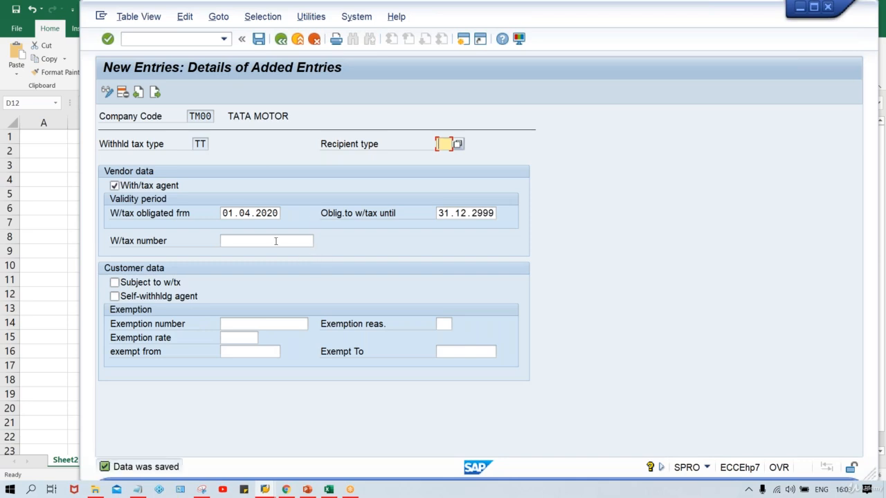
Exit back to the Display IMG structure and select Activate Extended Withholding Tax.
left_click(281, 39)
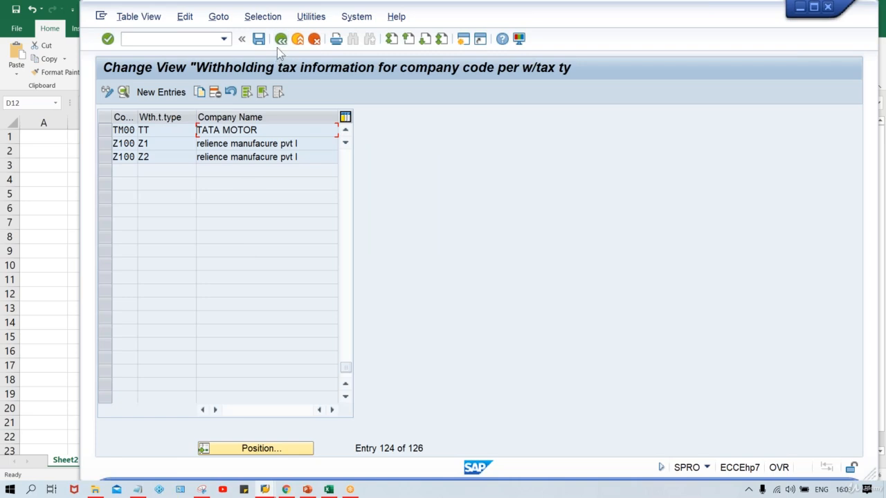
left_click(280, 39)
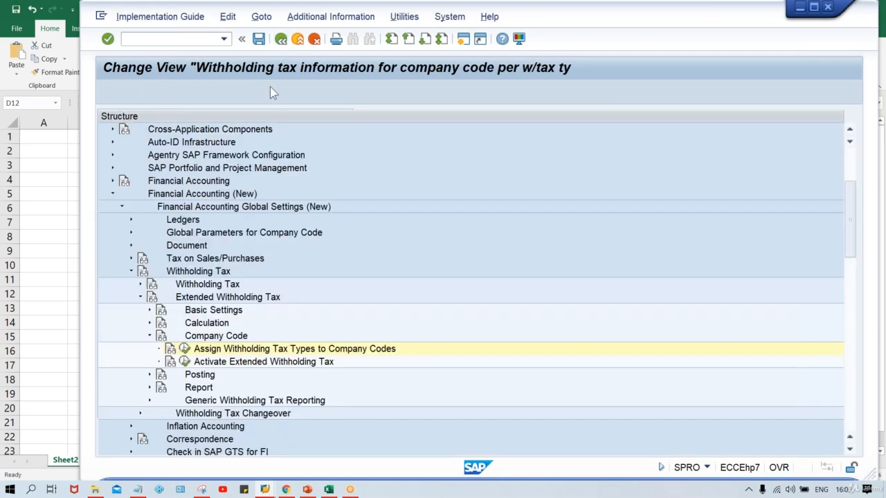
left_click(256, 363)
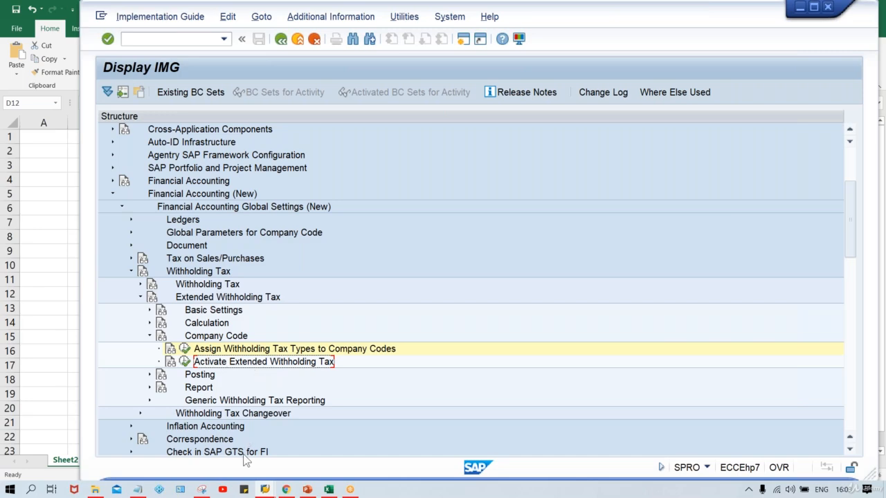
mouse_move(265, 489)
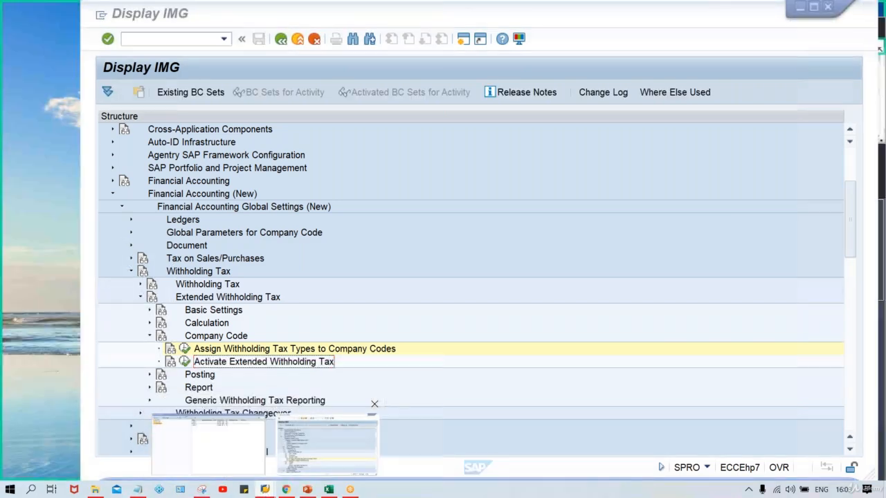
left_click(343, 456)
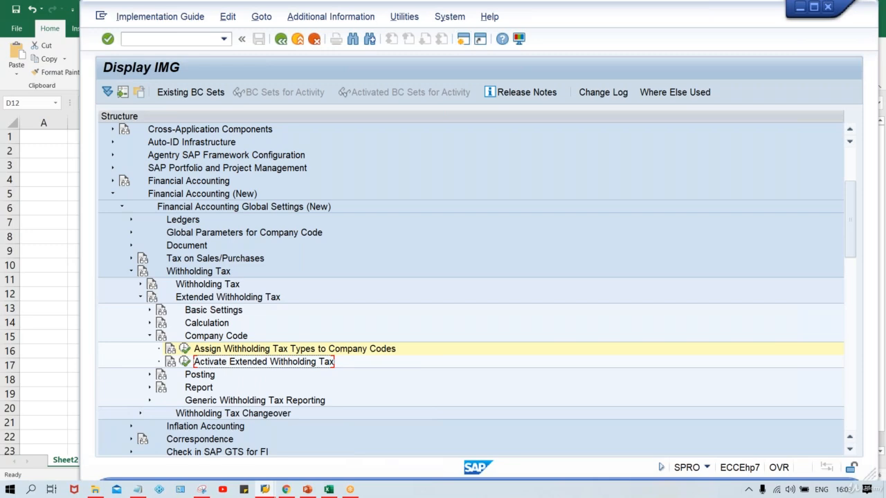
Open a new SAP session and start transaction XK02 to change a vendor.
left_click(464, 39)
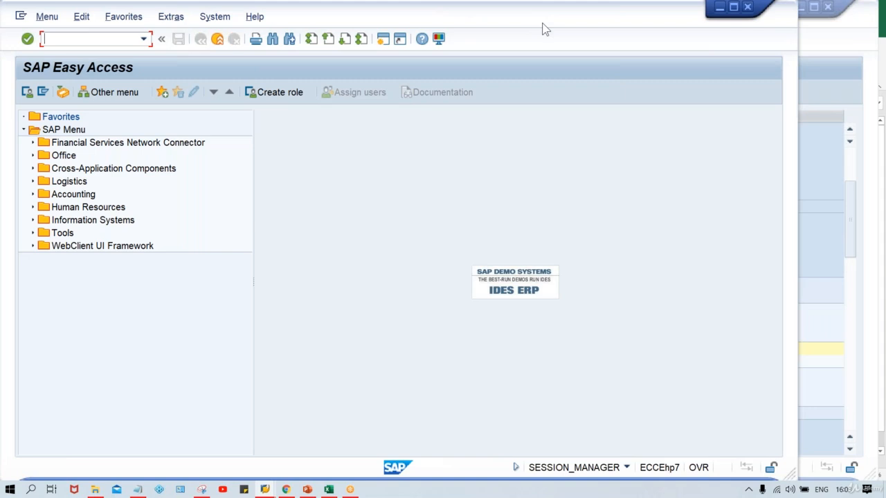
left_click_drag(560, 29, 630, 30)
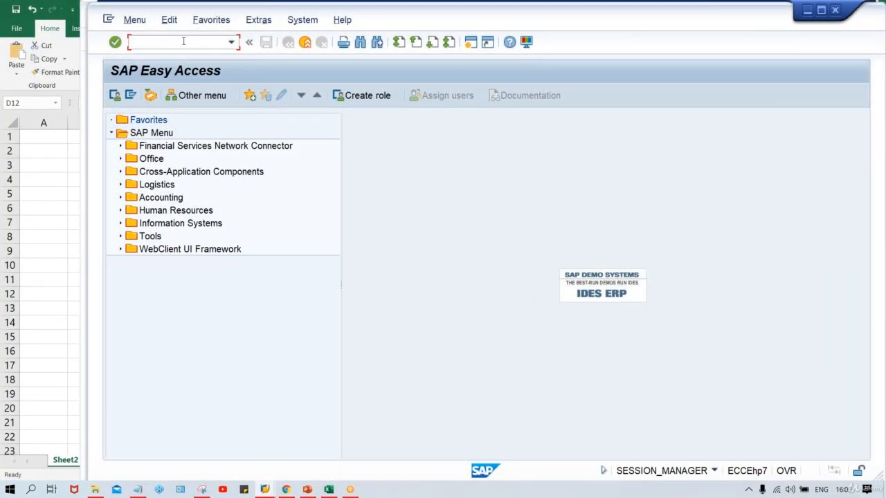
type("XK02")
key("Return")
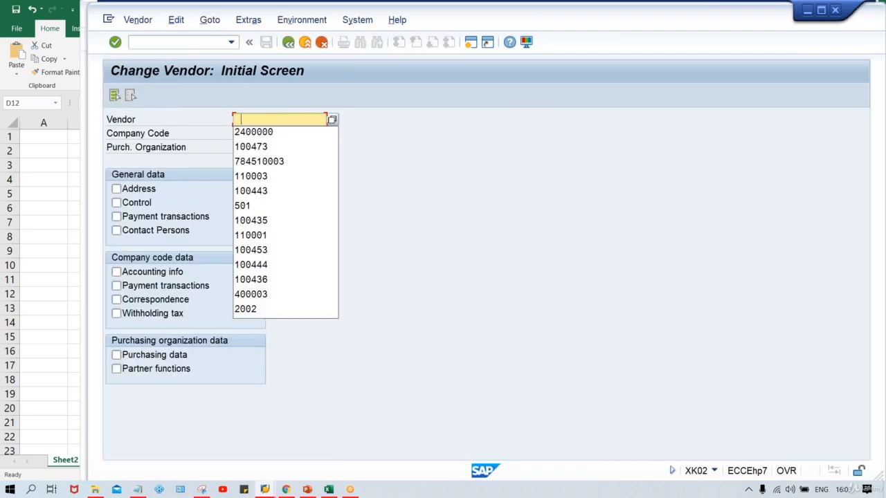
Search vendors by company code TM00 and pick vendor 110003 for the change.
key("Down")
key("Down")
key("Down")
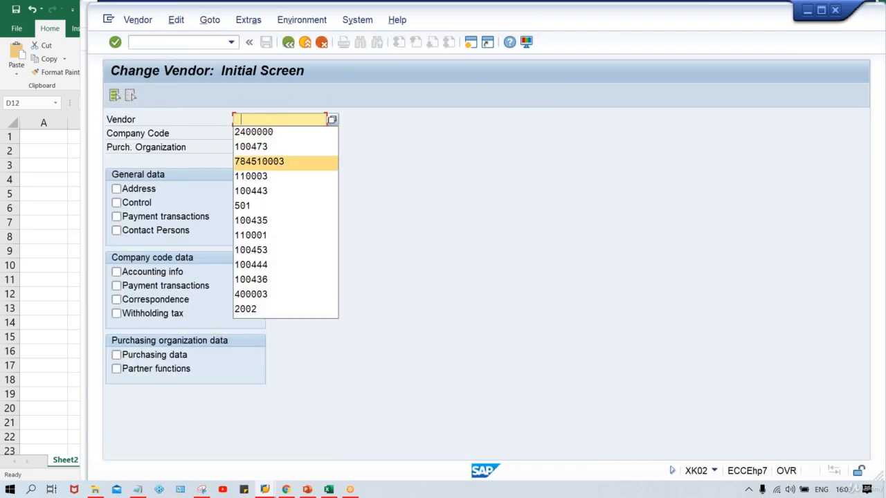
left_click(332, 121)
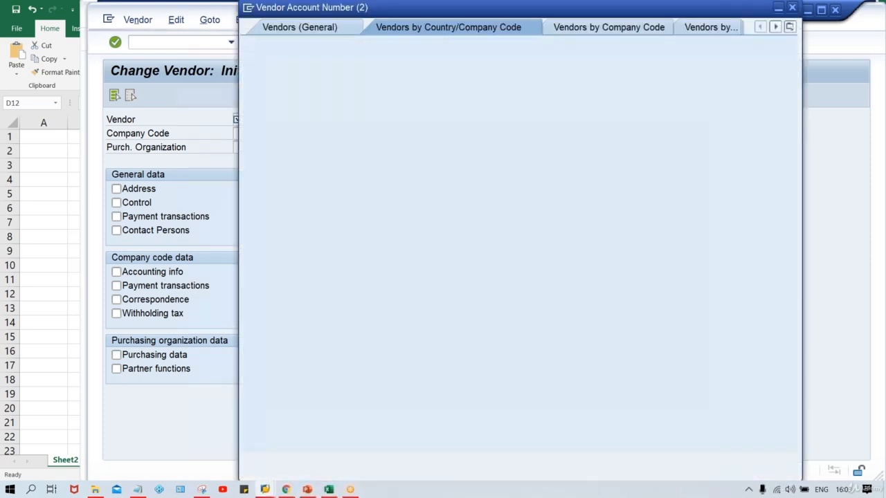
left_click(436, 206)
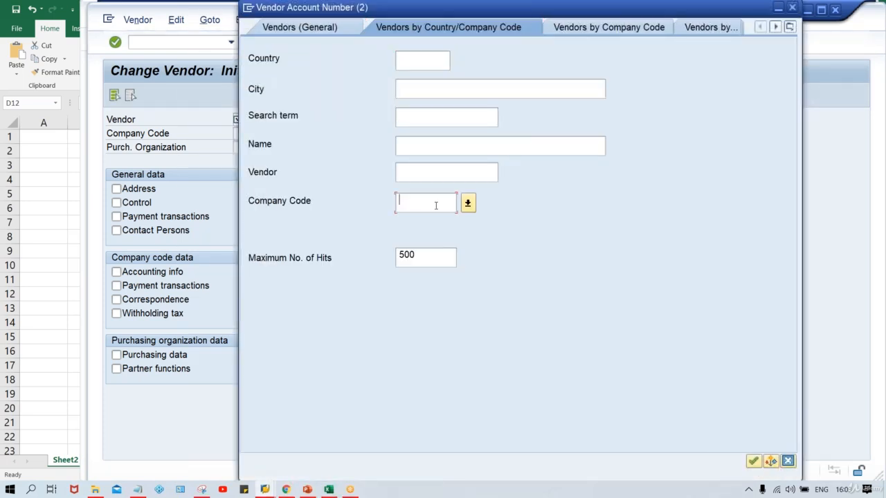
type("TM00")
key("Return")
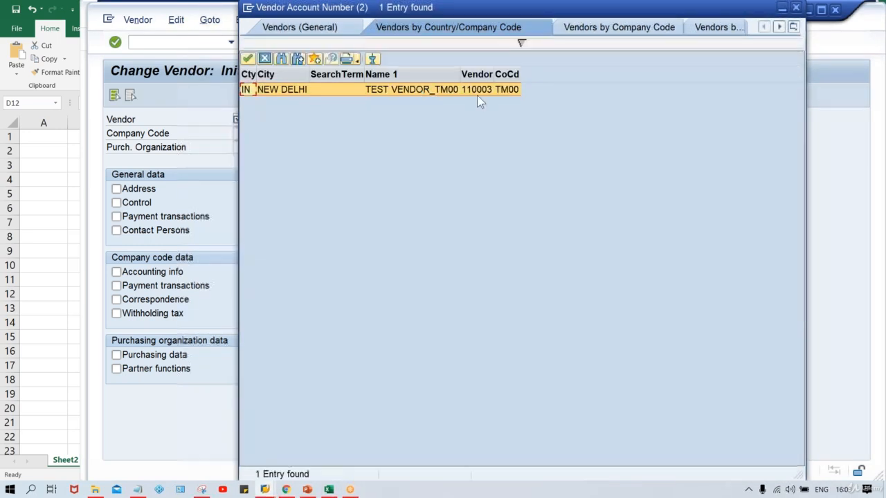
double_click(483, 95)
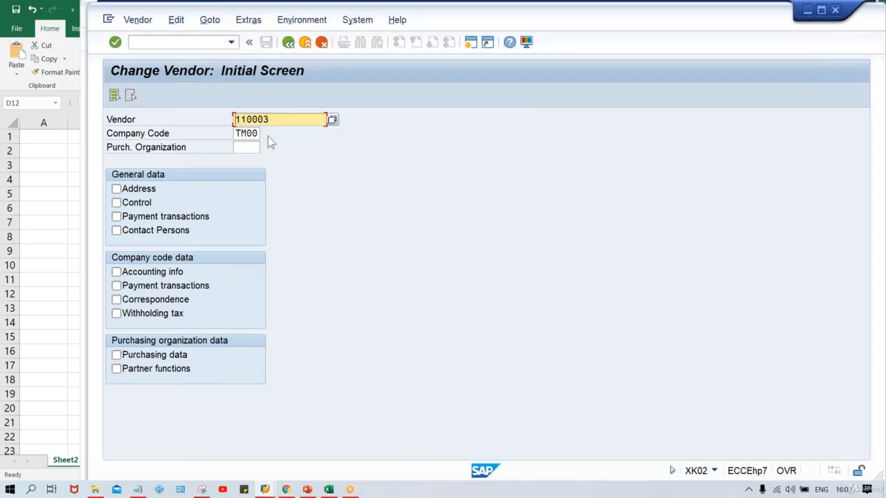
Review the vendor's address and then its company code accounting information screens.
left_click(139, 190)
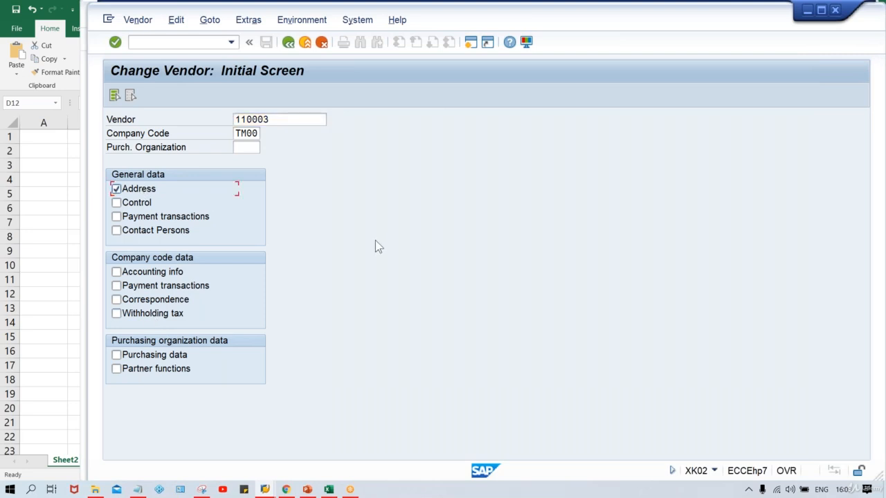
key("Return")
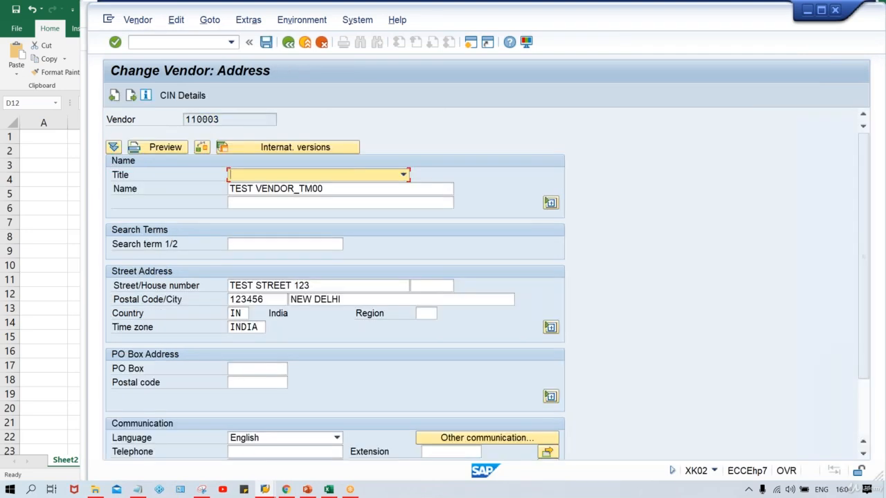
left_click(288, 43)
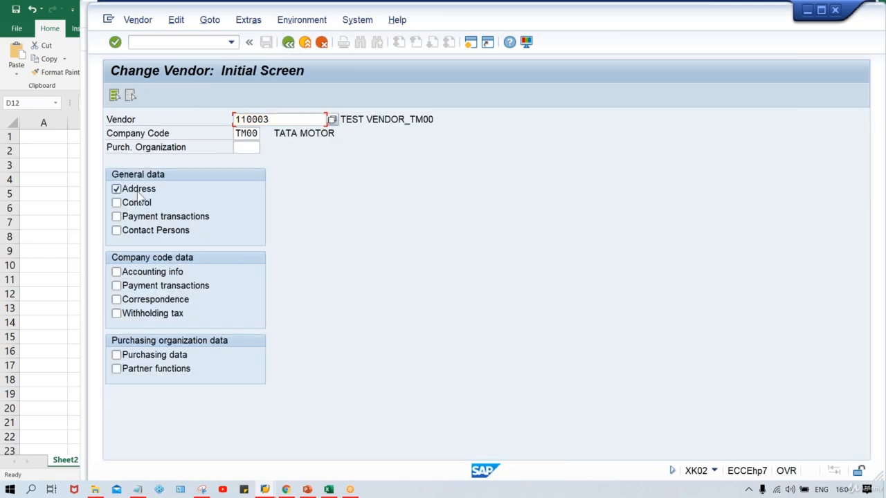
left_click(138, 191)
left_click(155, 273)
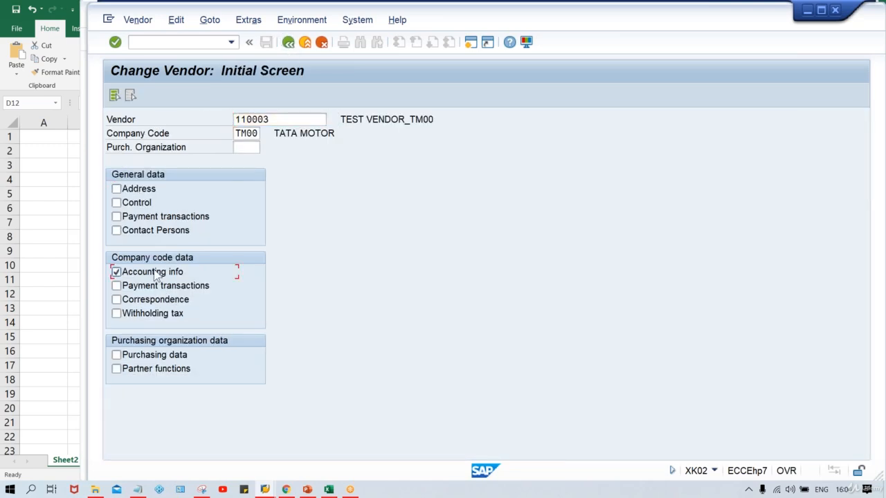
key("Return")
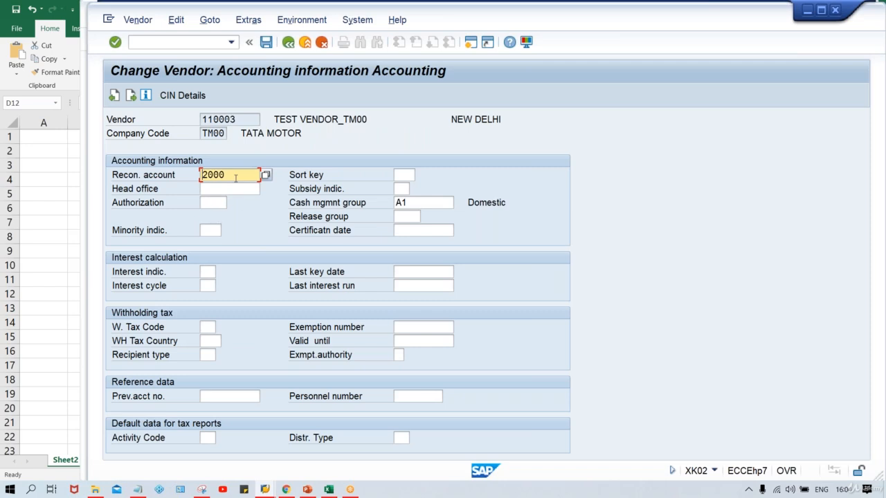
left_click(284, 46)
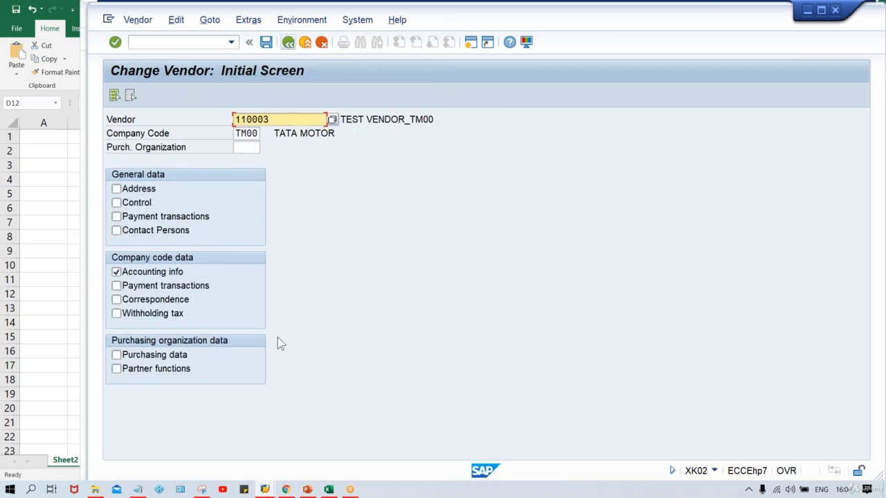
Try to open the vendor's withholding tax data for company code TM00.
left_click(158, 315)
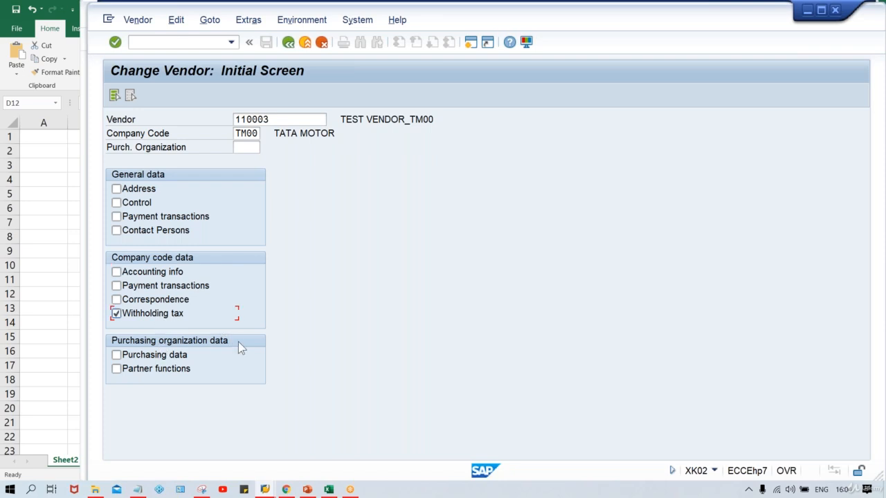
key("Return")
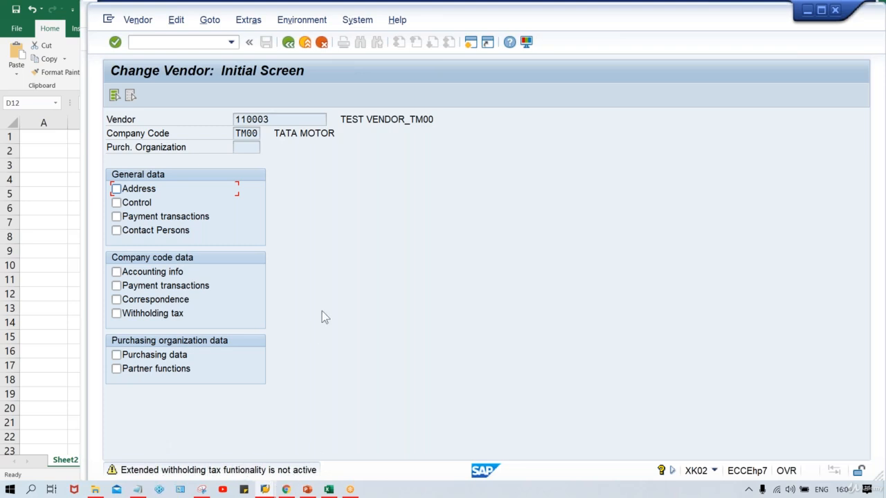
left_click(142, 314)
key("Return")
Switch to the IMG session and activate extended withholding tax for company code TM00, saving the change.
left_click(267, 490)
left_click(290, 446)
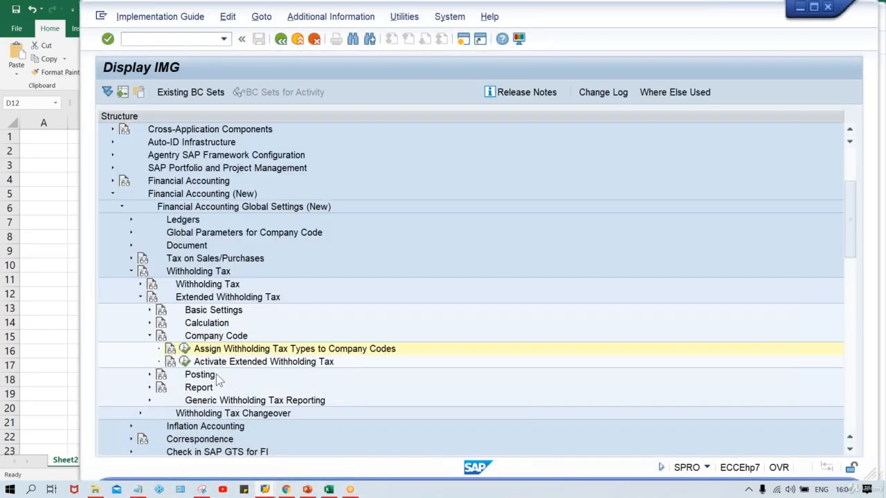
left_click(184, 361)
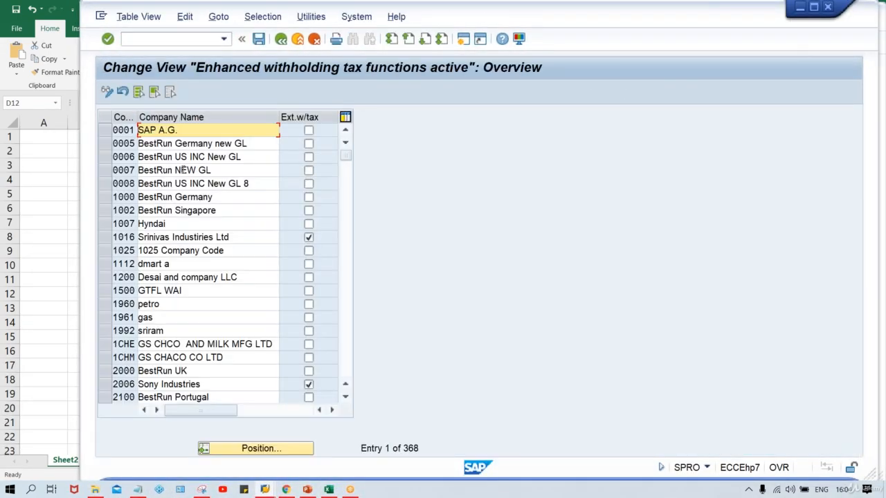
left_click(266, 450)
type("TM")
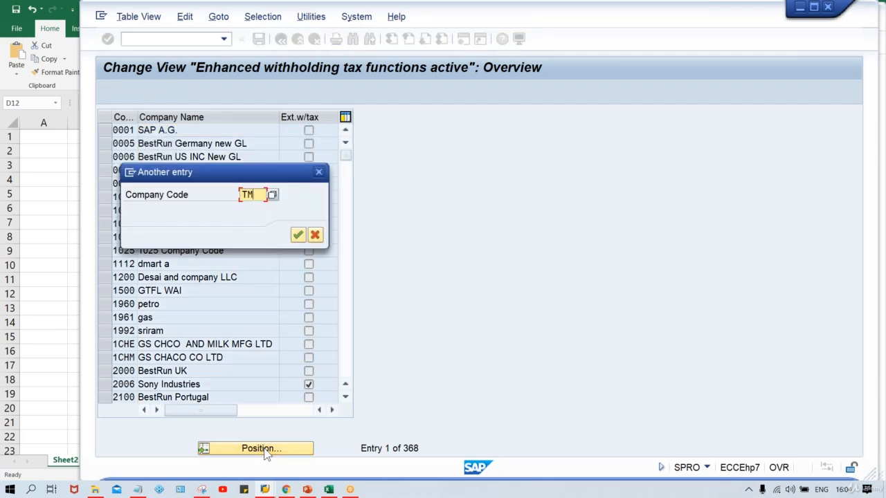
type("00")
key("Return")
key("Return")
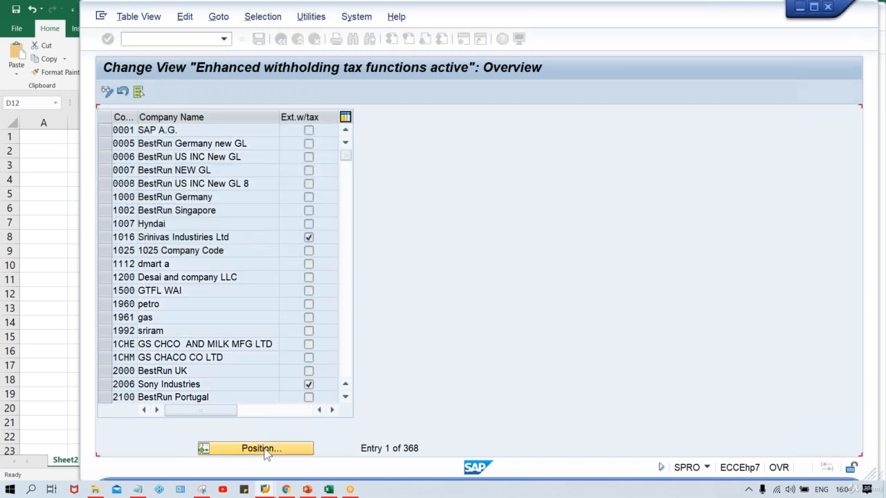
left_click(309, 130)
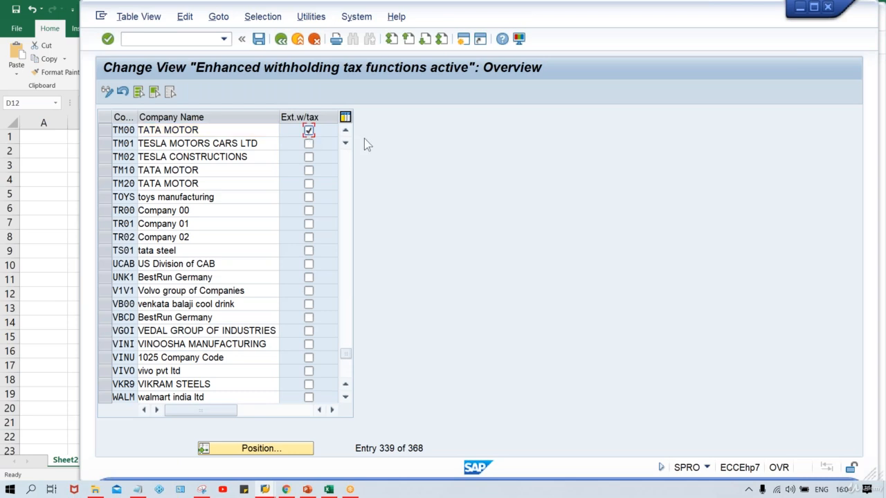
key("Return")
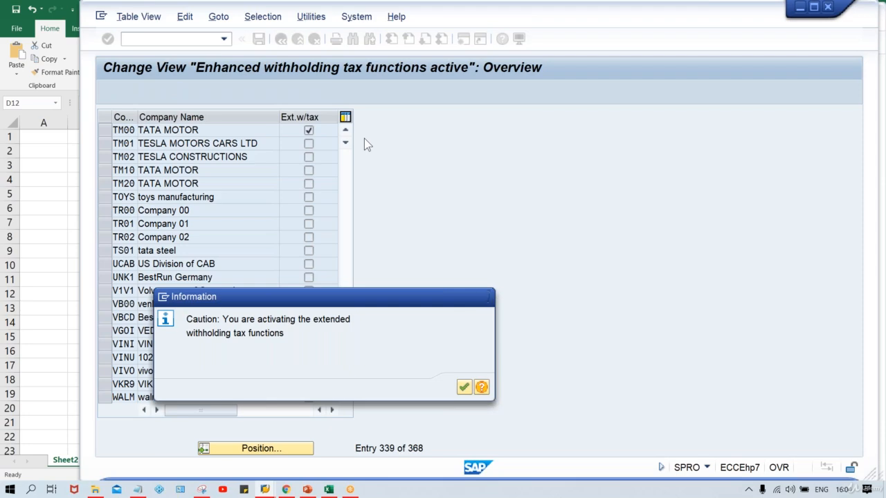
key("Return")
key("Return")
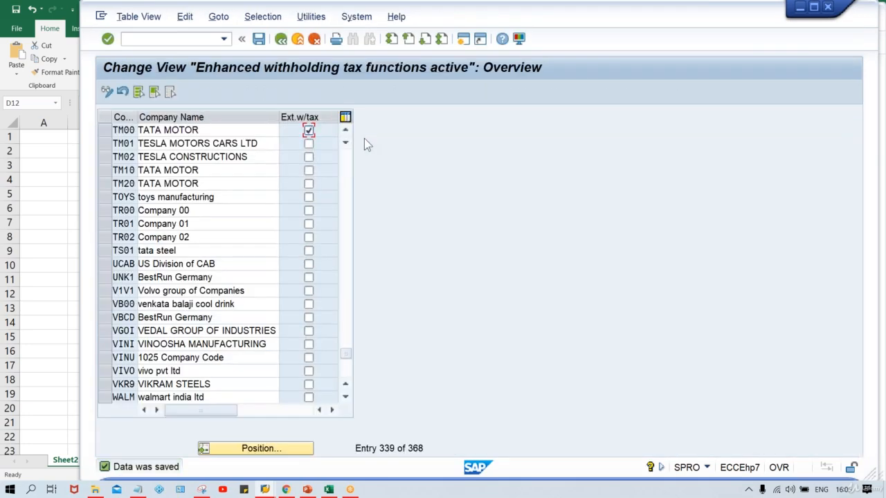
Retry opening the vendor's withholding tax data in the Change Vendor screen.
key("ctrl+n")
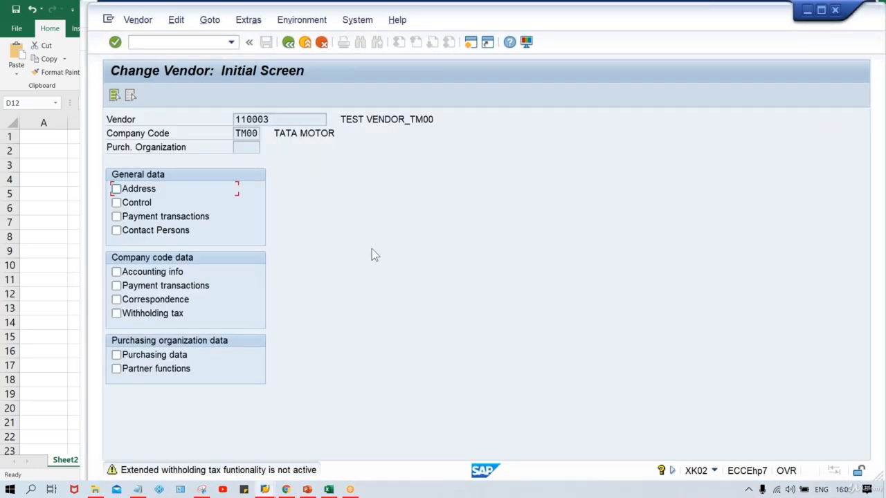
left_click(116, 314)
key("Return")
left_click(133, 316)
key("Return")
Restart transaction XK02 and open vendor 110003's withholding tax screen for company code TM00.
left_click(154, 40)
type("/NXK02")
key("Return")
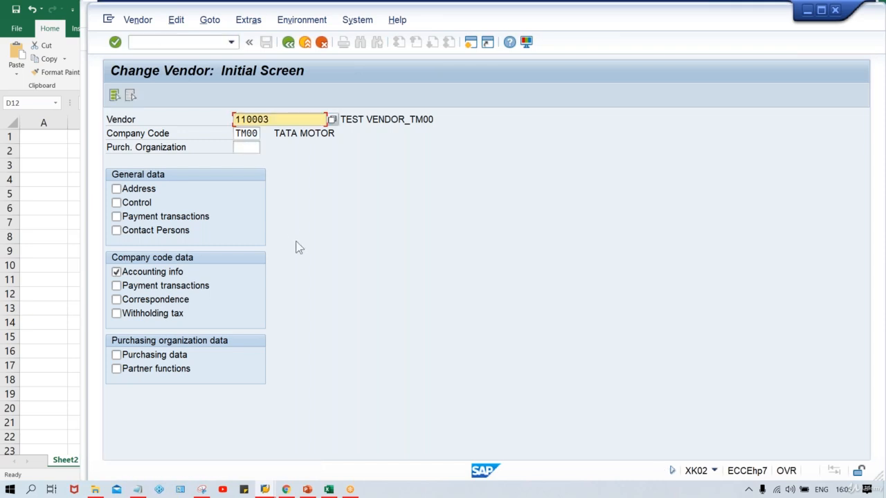
left_click(185, 273)
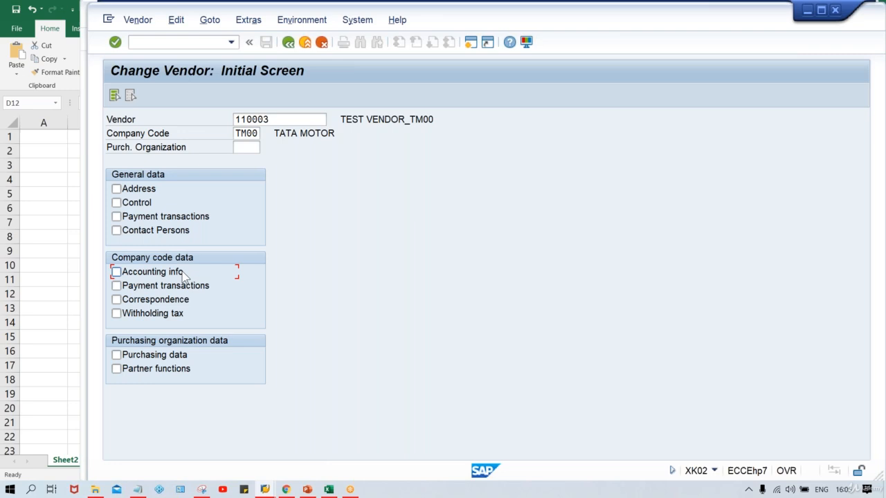
left_click(155, 312)
key("Return")
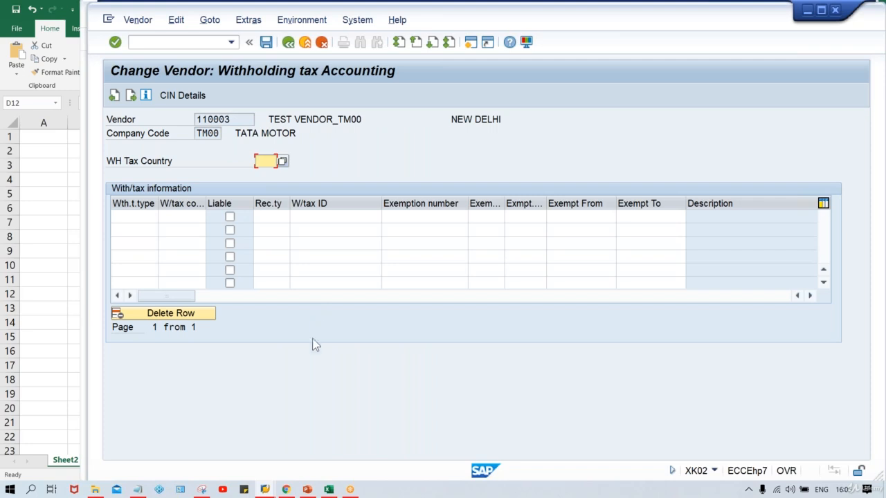
Close the extended withholding tax activation view and expand the Posting node under Extended Withholding Tax.
mouse_move(270, 491)
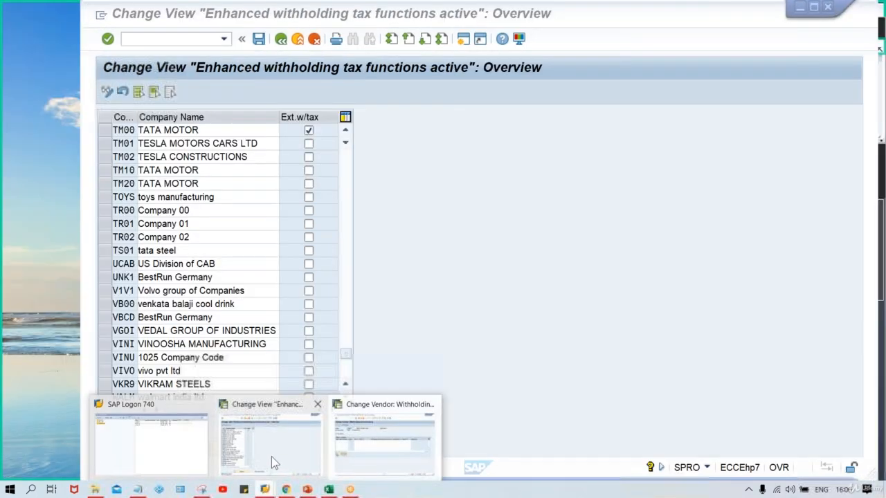
left_click(272, 457)
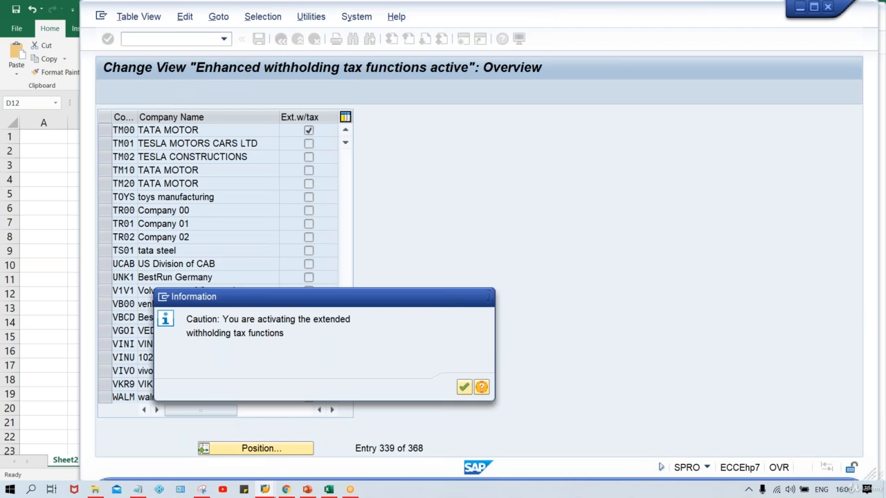
key("Return")
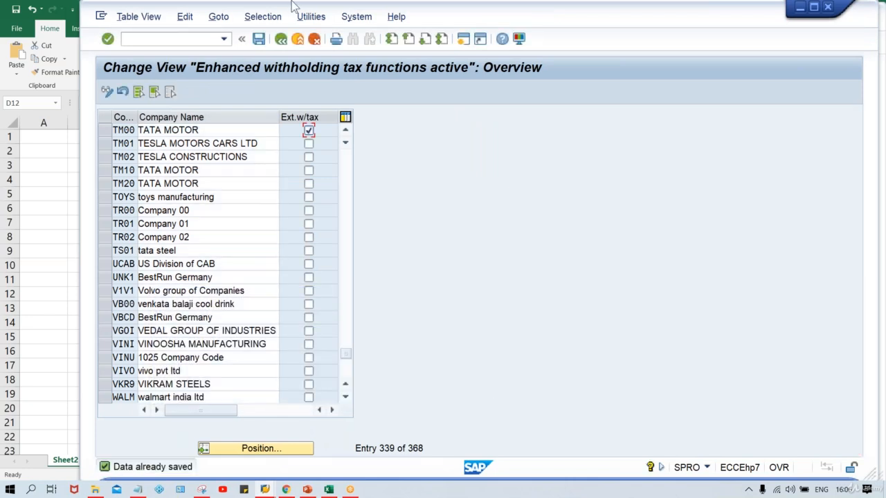
left_click(280, 40)
key("Return")
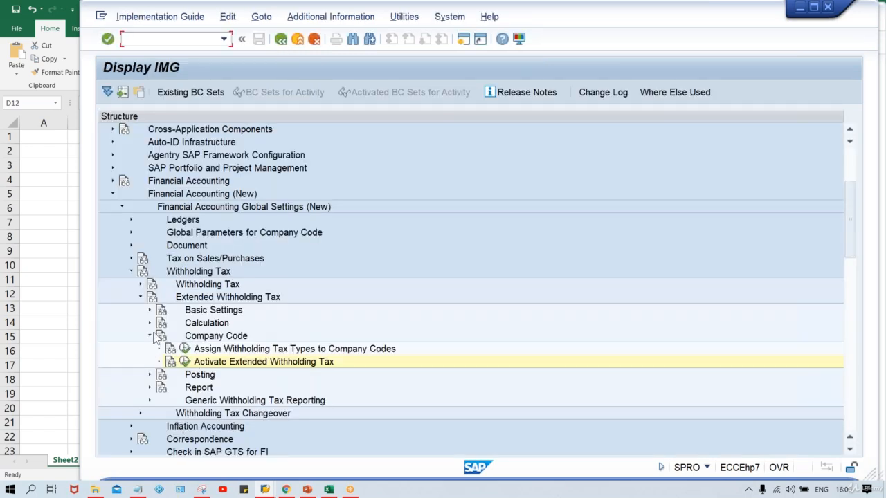
left_click(150, 336)
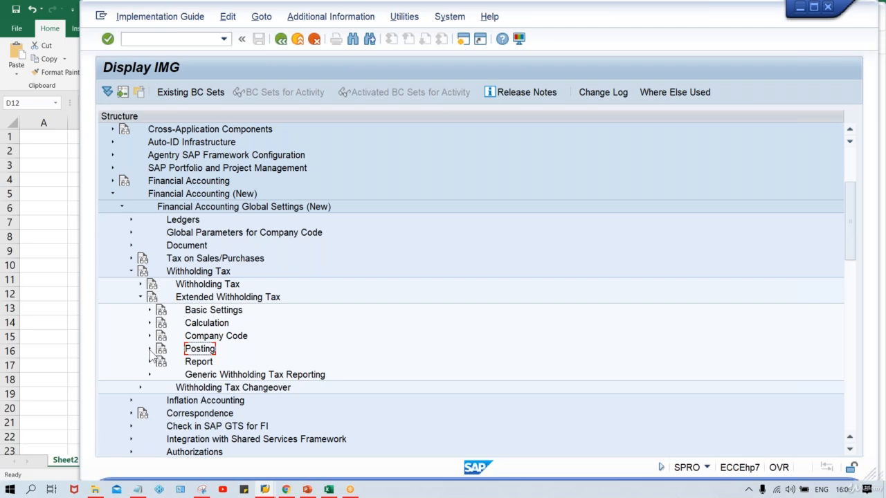
left_click(150, 350)
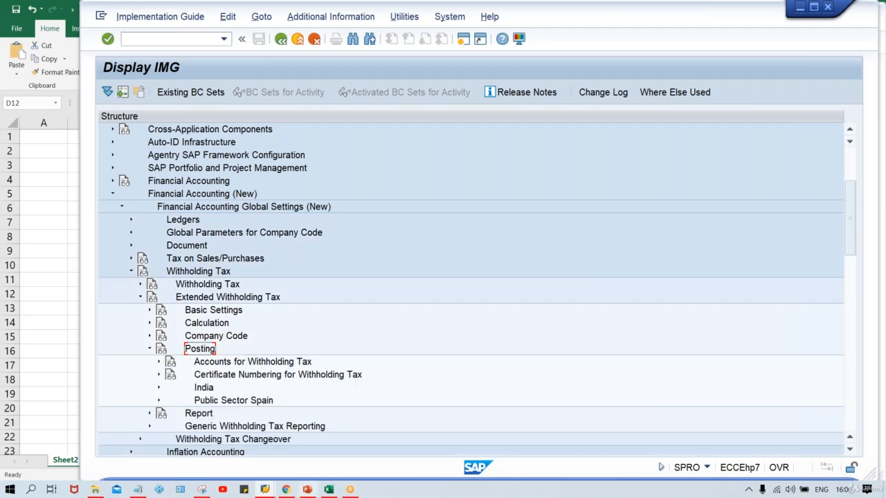
Switch to the Excel workbook and select the withholding tax account credit amount cell G5.
mouse_move(329, 490)
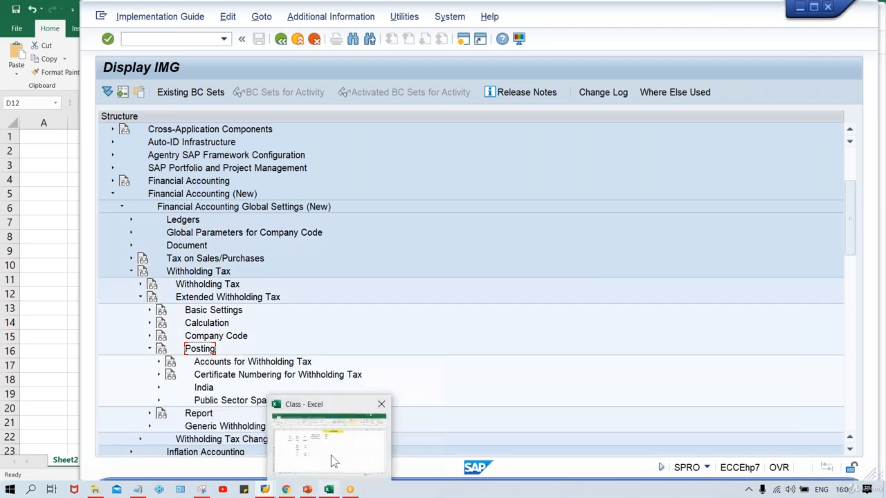
left_click(330, 456)
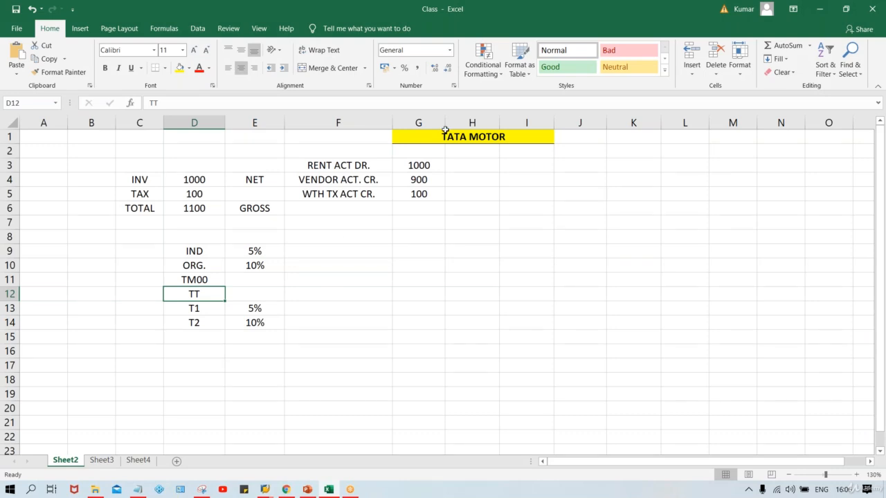
left_click(412, 197)
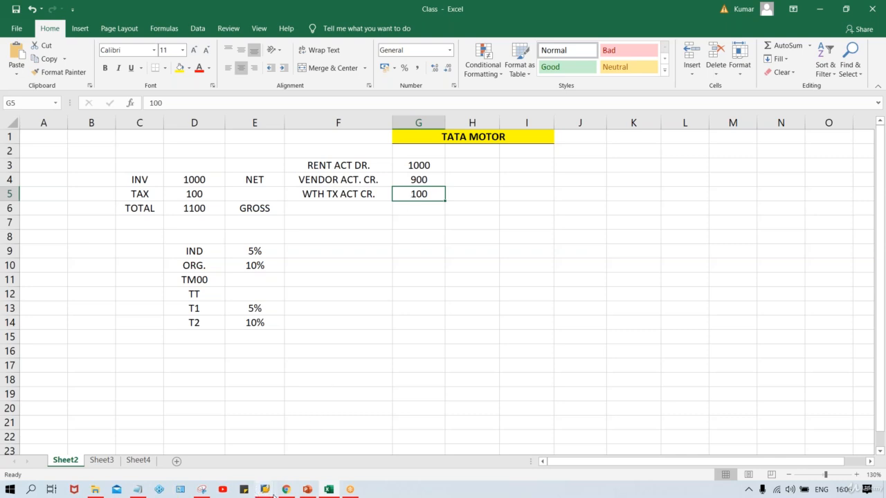
Switch back to SAP and start transaction FS00 to edit G/L accounts centrally.
mouse_move(274, 493)
left_click(358, 445)
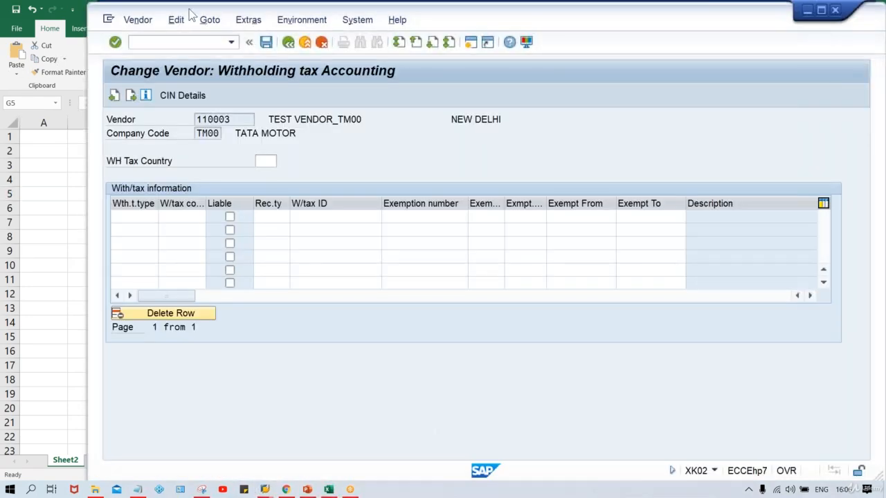
right_click(162, 40)
left_click(144, 42)
type("/NFS")
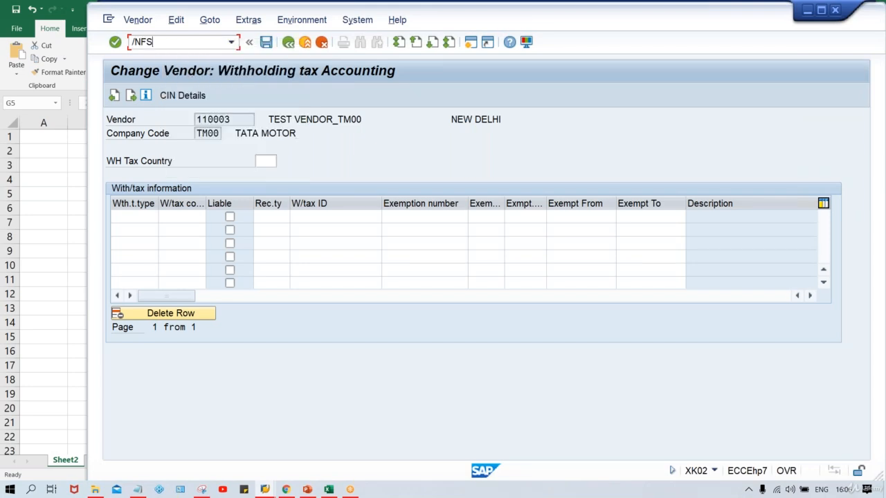
type("00")
key("Return")
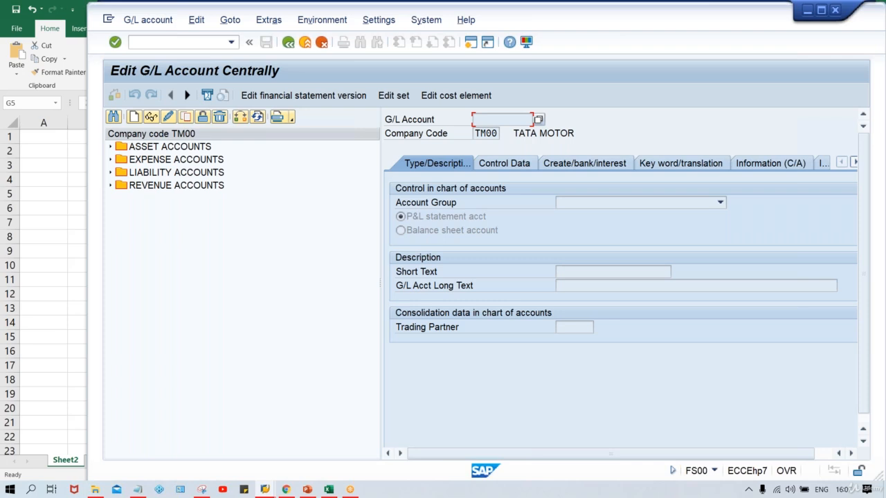
Expand the liability accounts folder and start creating G/L account 2002 for company code TM00.
left_click(188, 179)
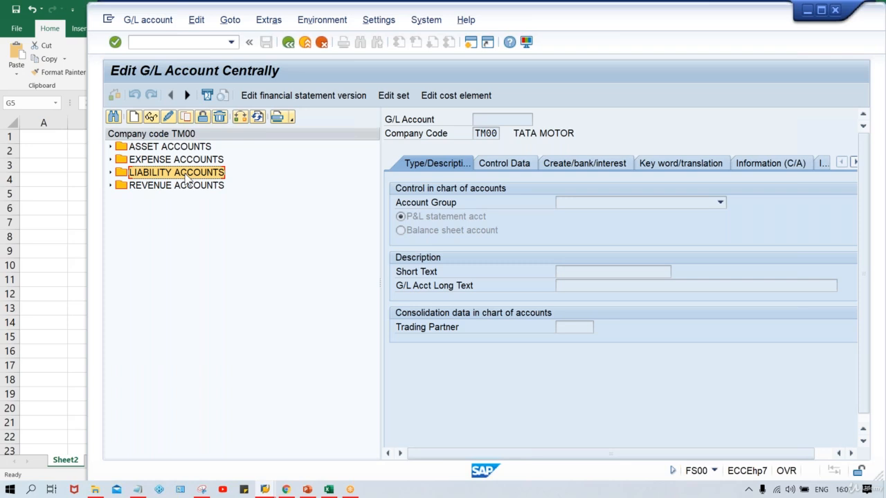
double_click(186, 174)
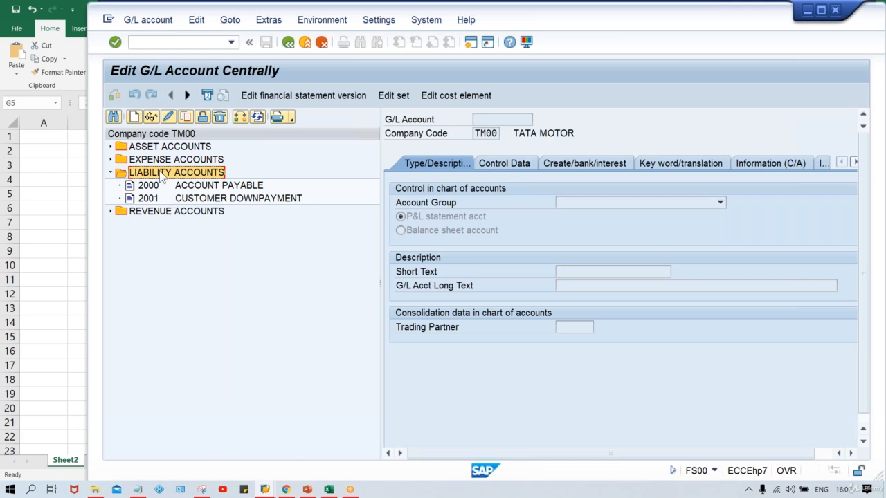
left_click(134, 118)
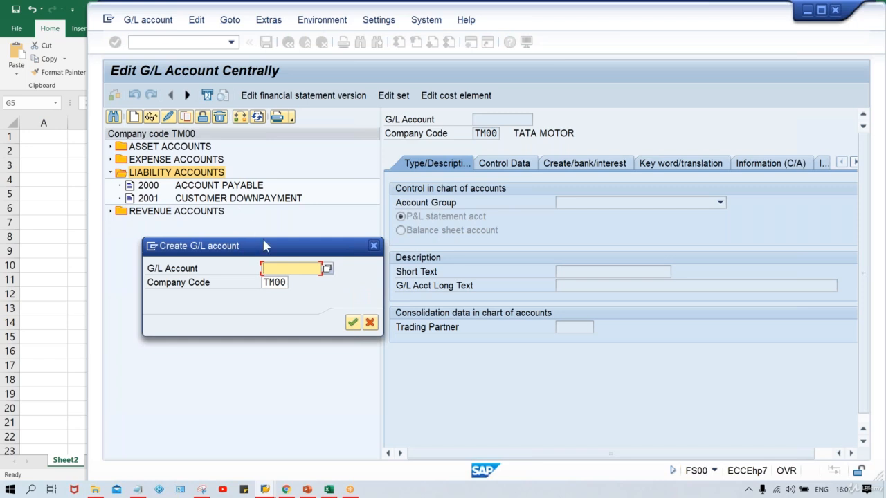
type("2002")
key("Return")
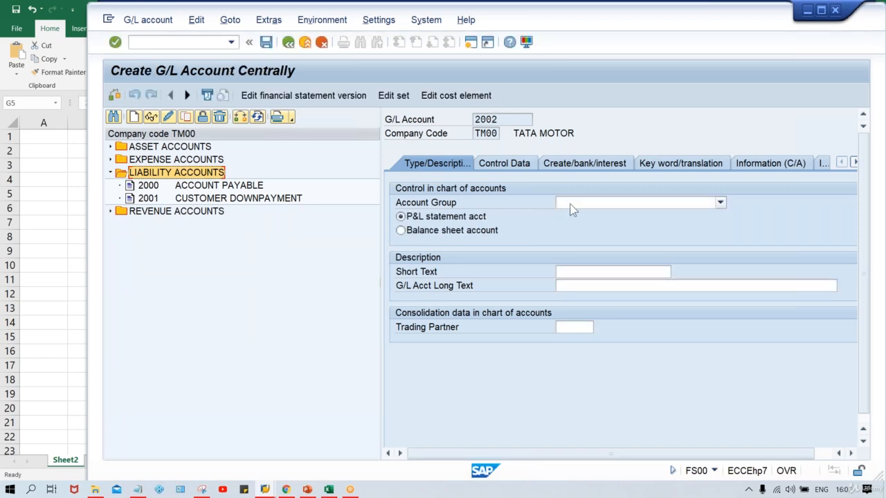
Set the account group to LIABILITY ACCOUNTS and make it a balance sheet account.
left_click(569, 203)
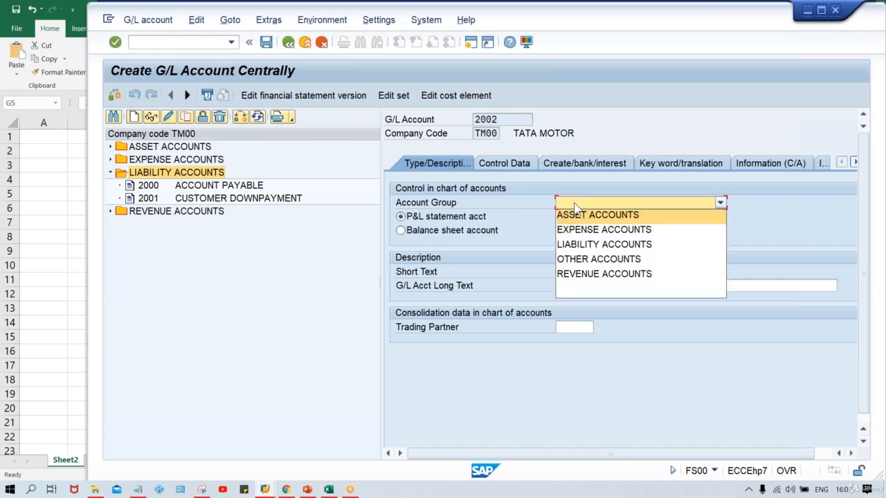
left_click(576, 243)
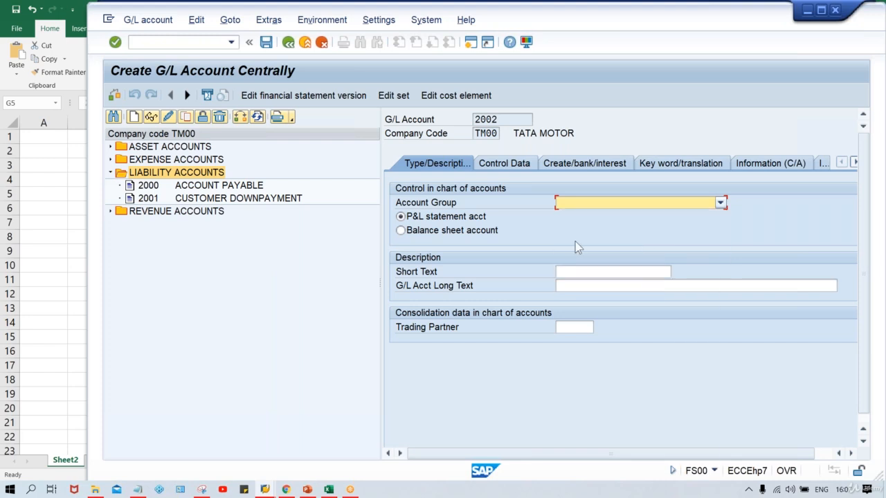
left_click(401, 231)
Enter WITHHOLDING TAX ACT as both the short text and the long text of the account.
left_click(618, 272)
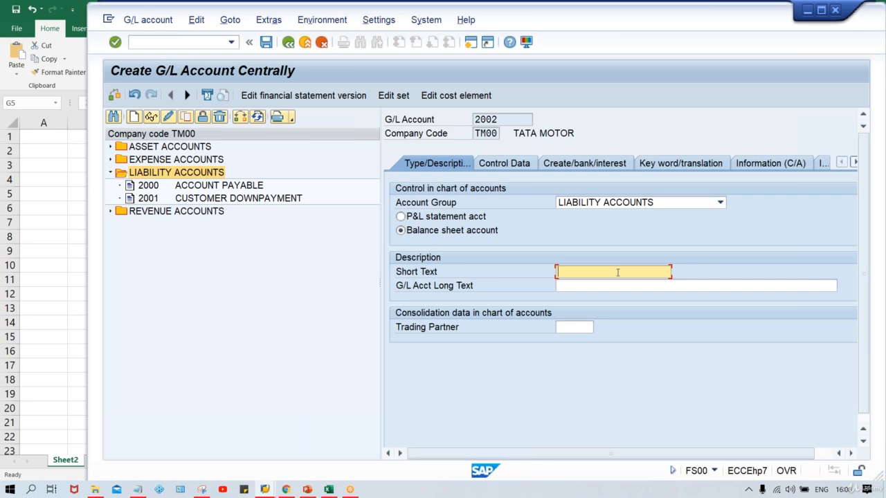
type("W")
type("ITHHOLDING TAX ACT")
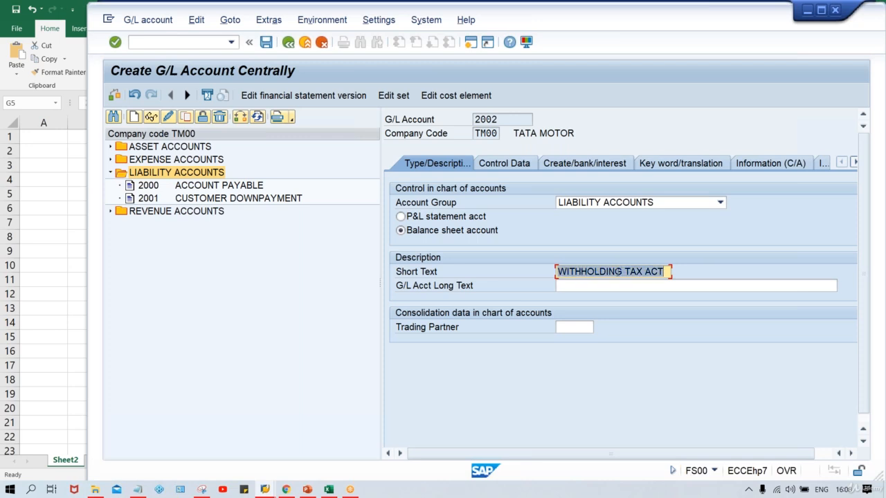
key("Tab")
type("WITHHOLDING TAX ACT")
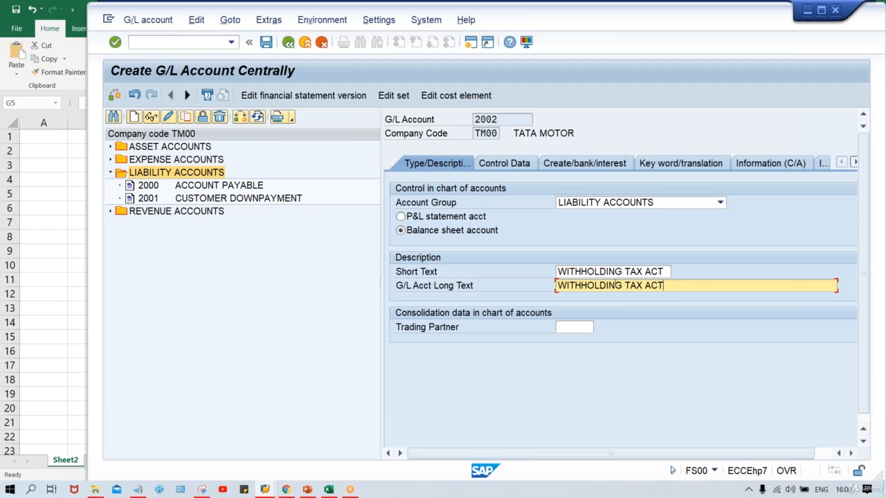
In the control data, enable only balances in local currency and line item display, and set sort key 001.
left_click(520, 171)
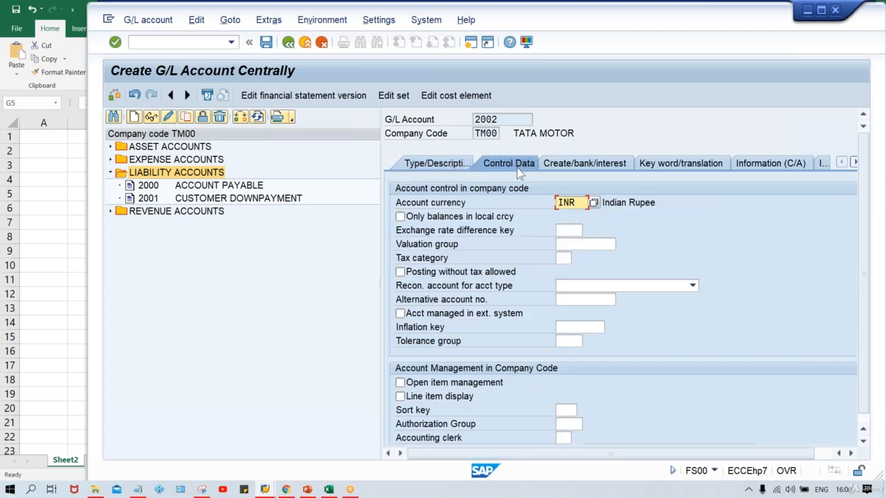
left_click(456, 217)
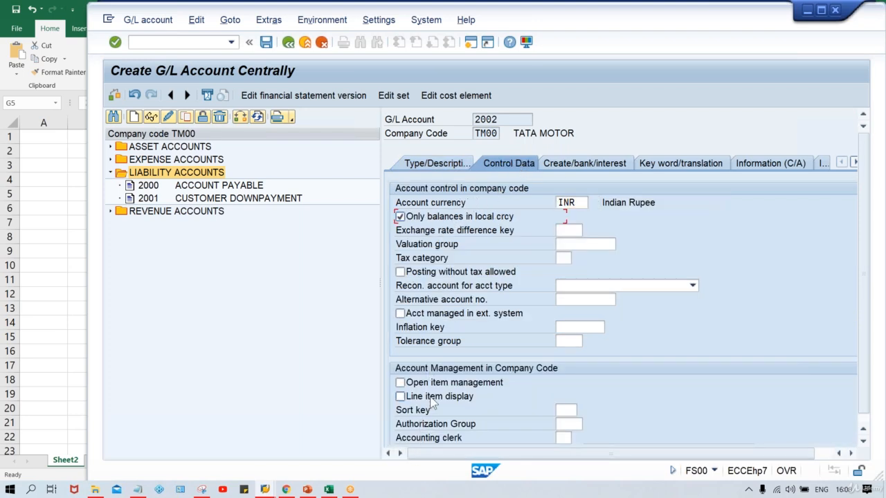
left_click(431, 399)
left_click(562, 410)
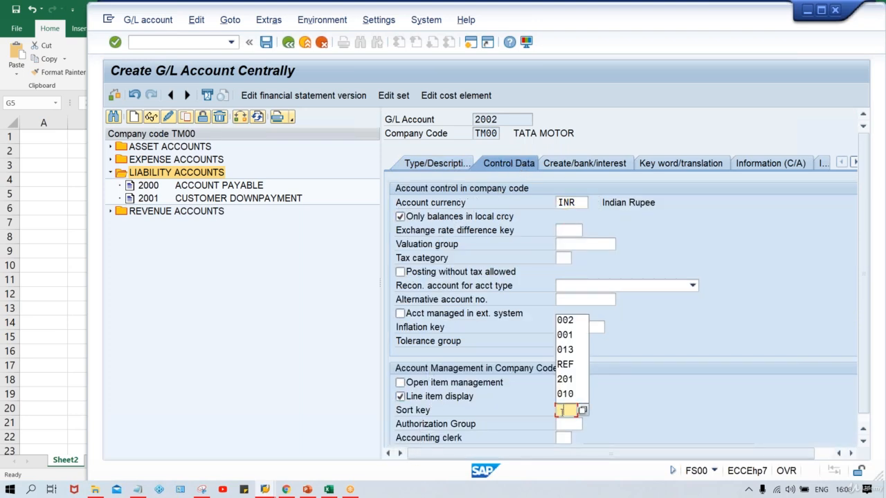
key("Down")
key("Down")
key("Return")
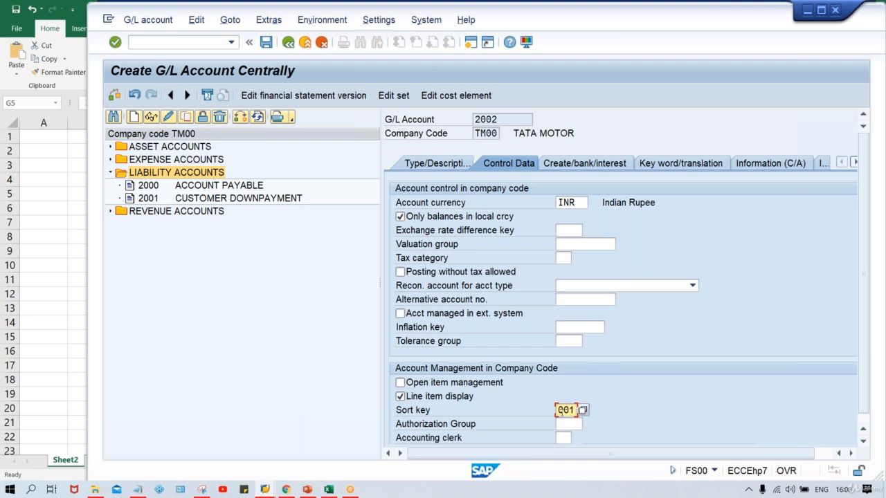
Set the field status group to G001 and save G/L account 2002.
left_click(573, 164)
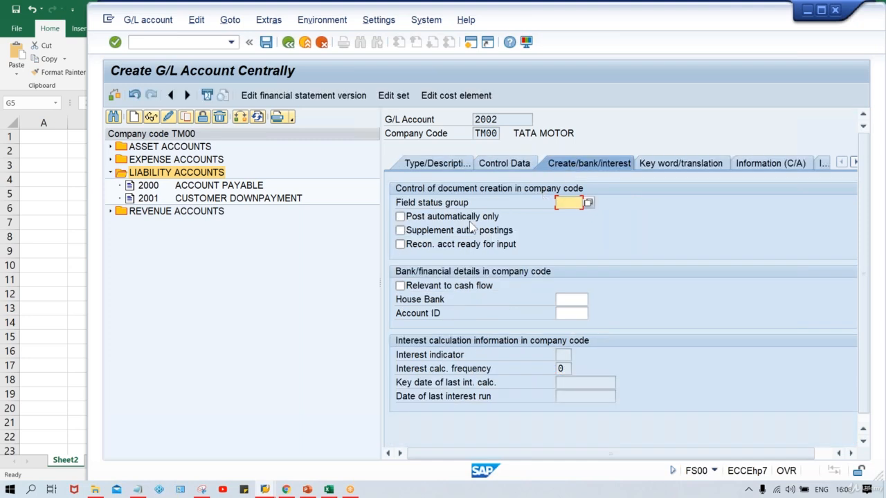
key("Down")
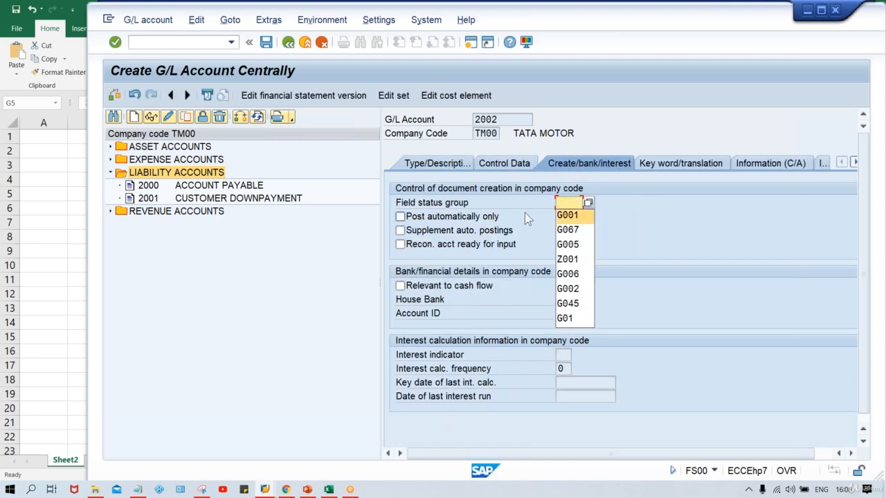
key("Return")
key("ctrl+s")
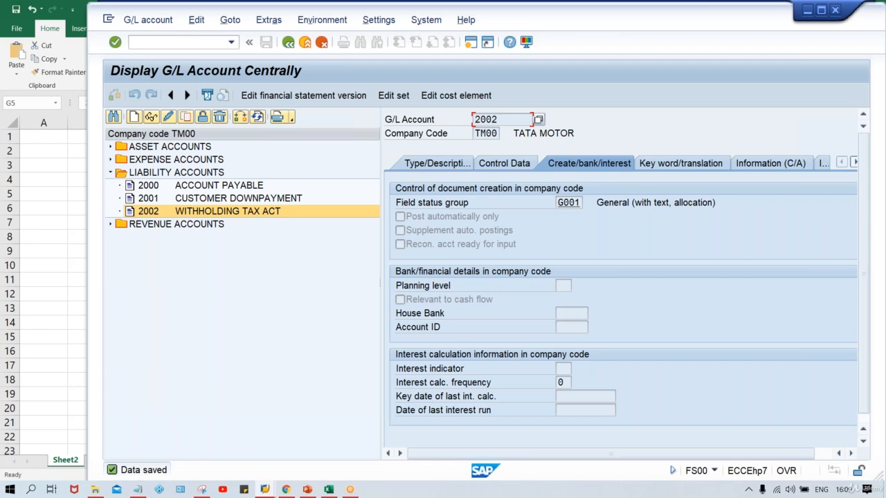
Switch to the IMG and open Define Accounts for Withholding Tax to be Paid Over, confirming the chart of accounts.
left_click(266, 490)
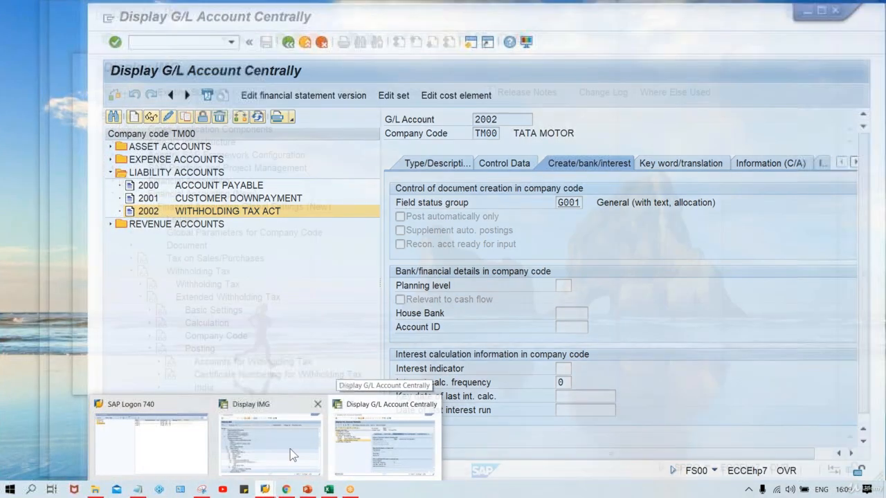
left_click(290, 450)
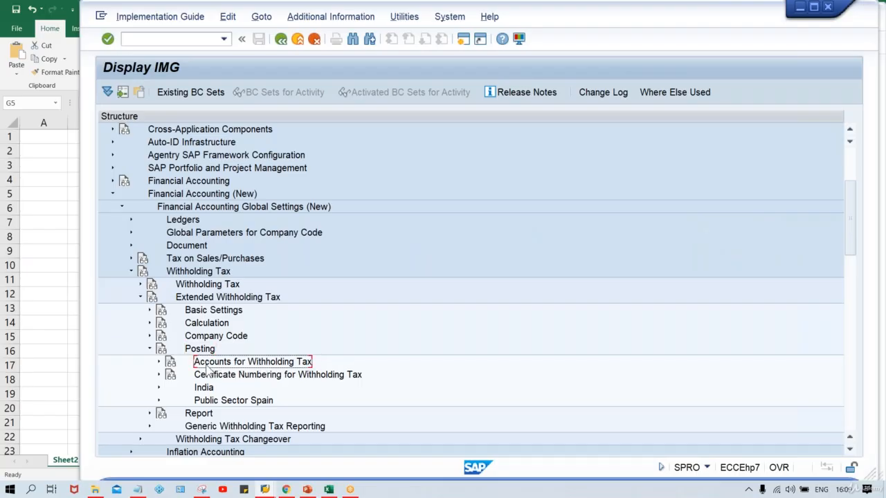
double_click(207, 363)
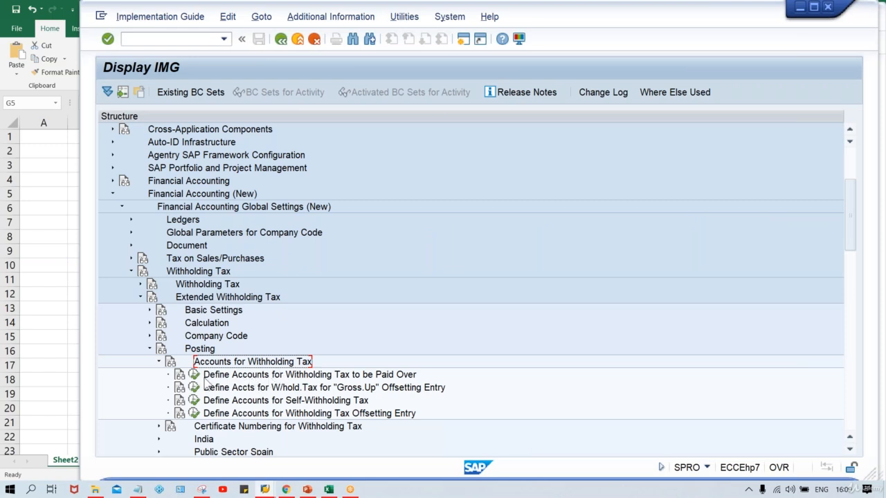
left_click(194, 375)
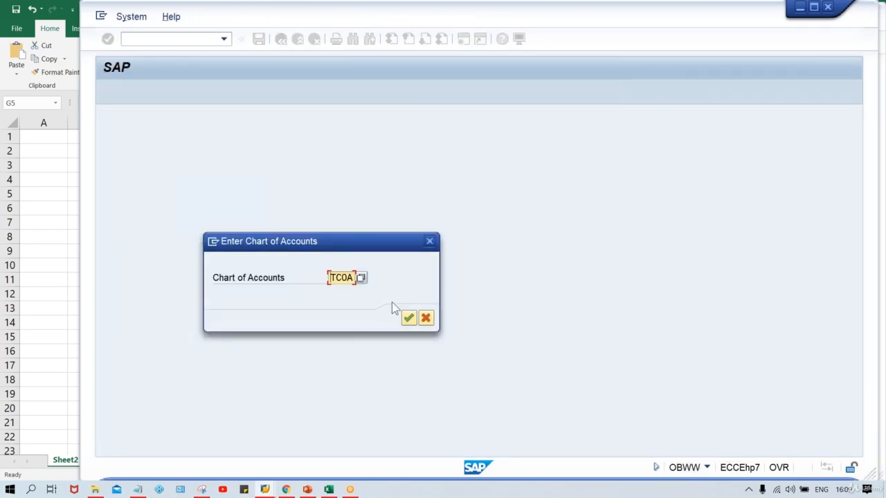
key("Return")
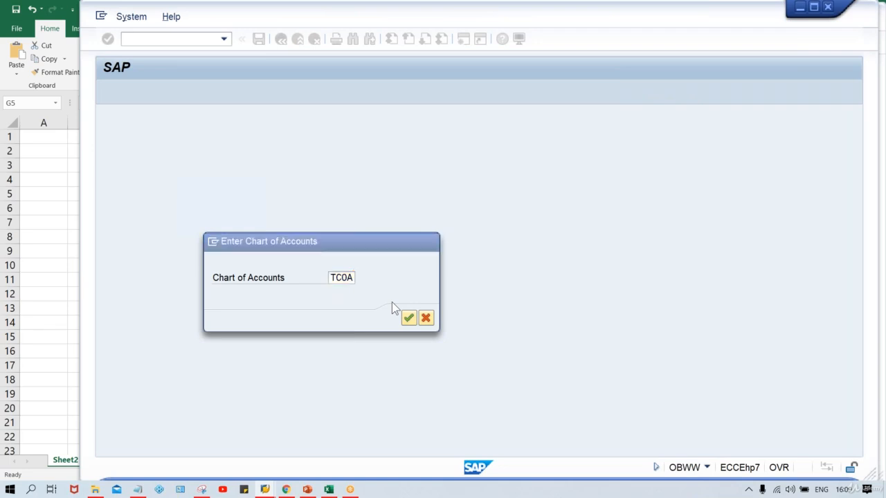
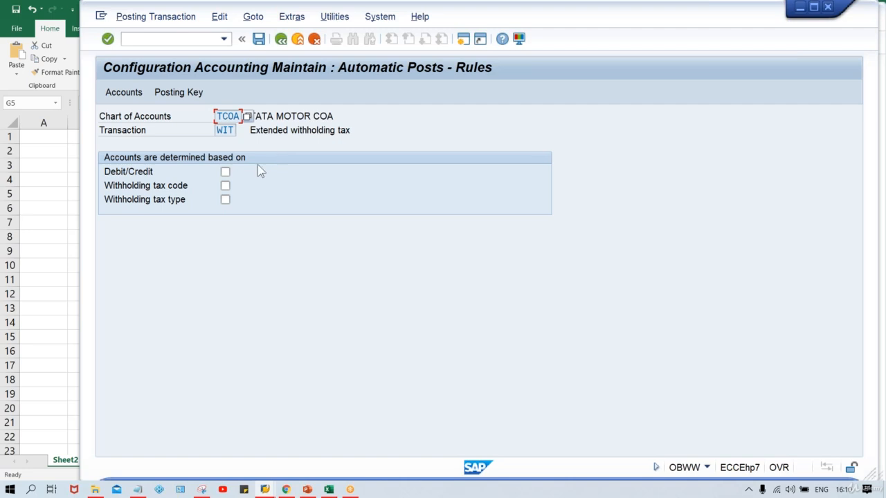
Base the withholding tax account determination on withholding tax type and withholding tax code, and save the rules.
left_click(225, 201)
left_click(226, 187)
key("ctrl+s")
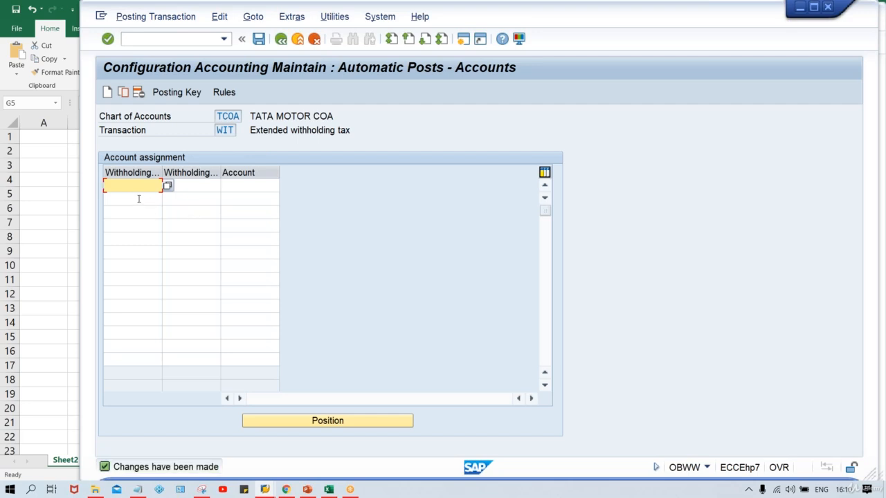
Assign G/L account 2002 to withholding tax type TT and code TT, saving under the customizing request.
type("TT")
key("Tab")
type("TT")
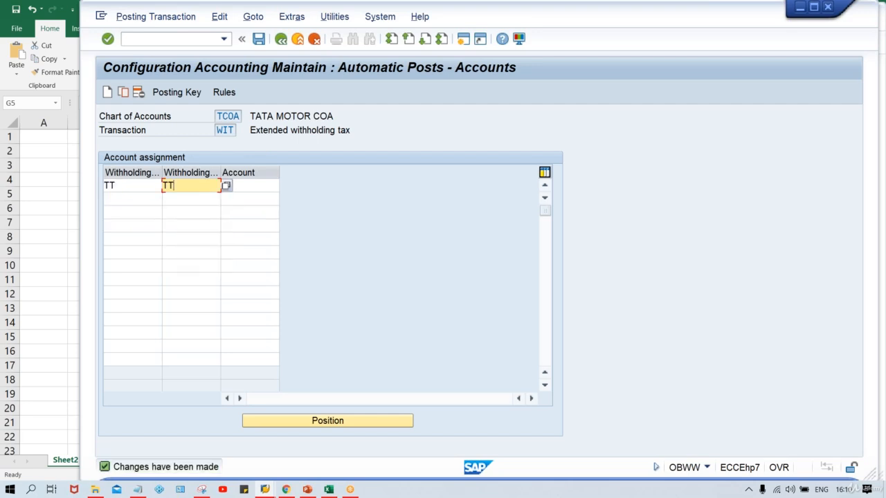
key("Tab")
type("2002")
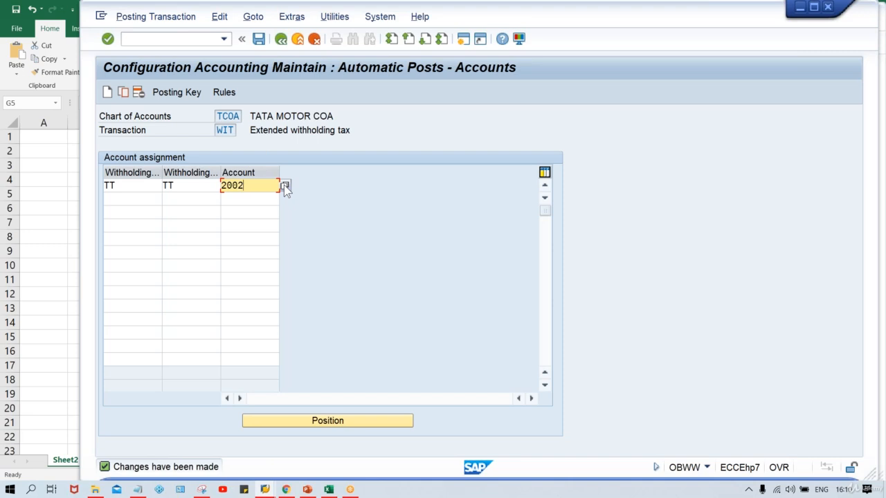
key("ctrl+s")
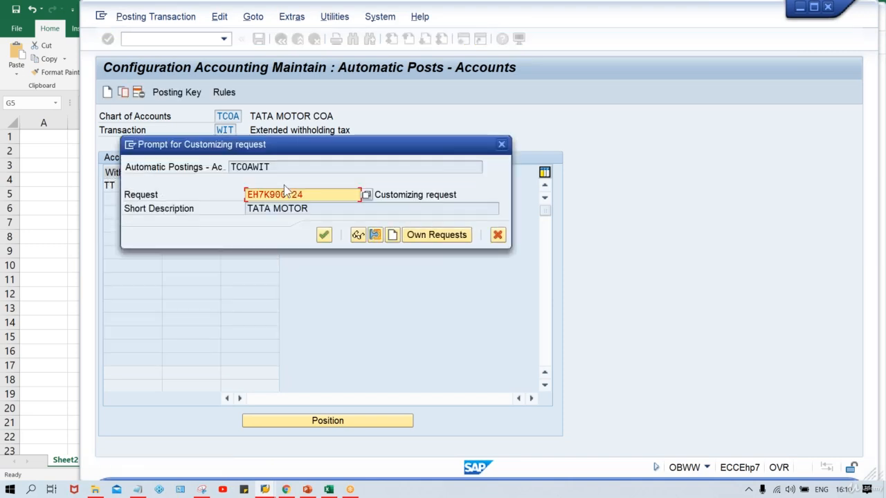
key("Return")
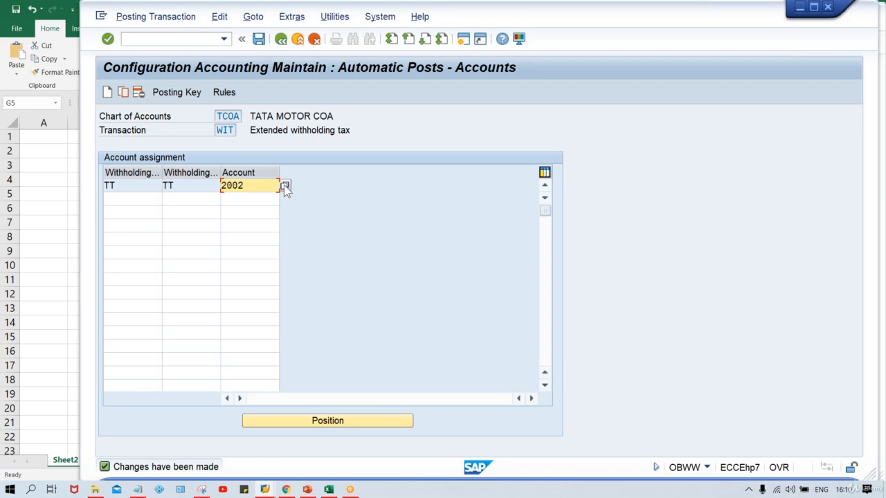
left_click(258, 187)
left_click(127, 183)
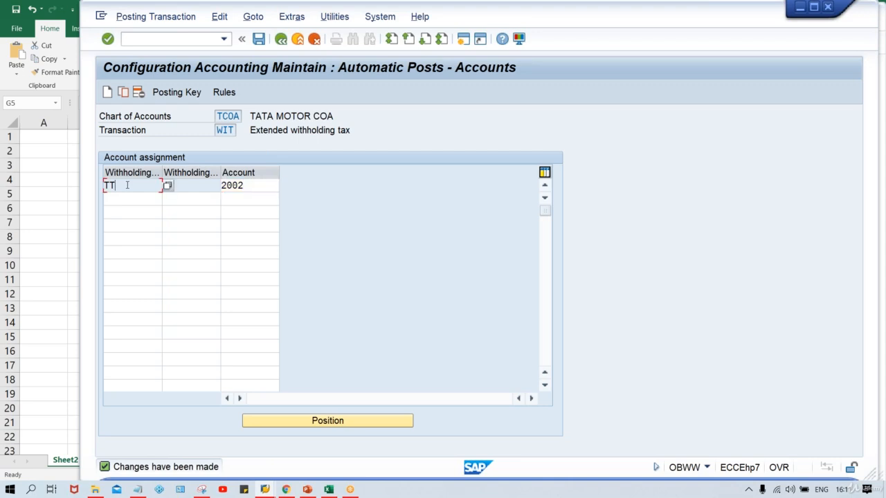
left_click(188, 186)
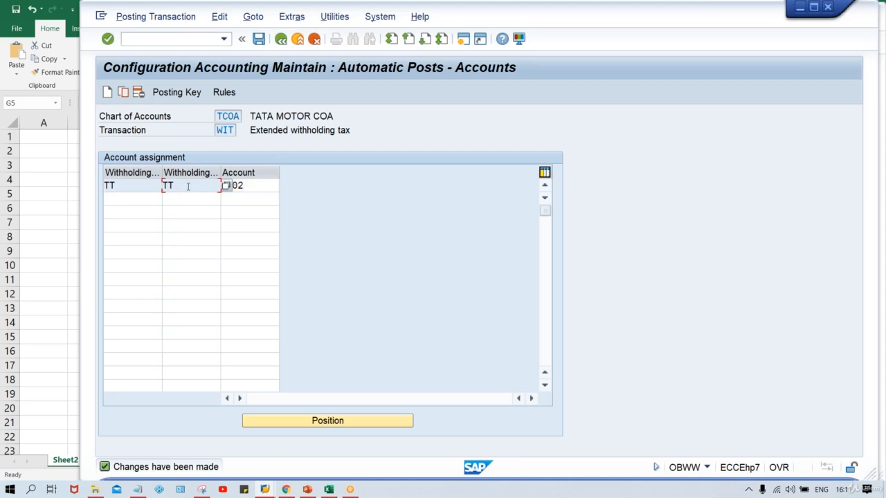
Open the Change Vendor transaction XK02 for vendor 110003 in company code TM00 with its withholding tax view.
left_click(165, 38)
type("/NXK02")
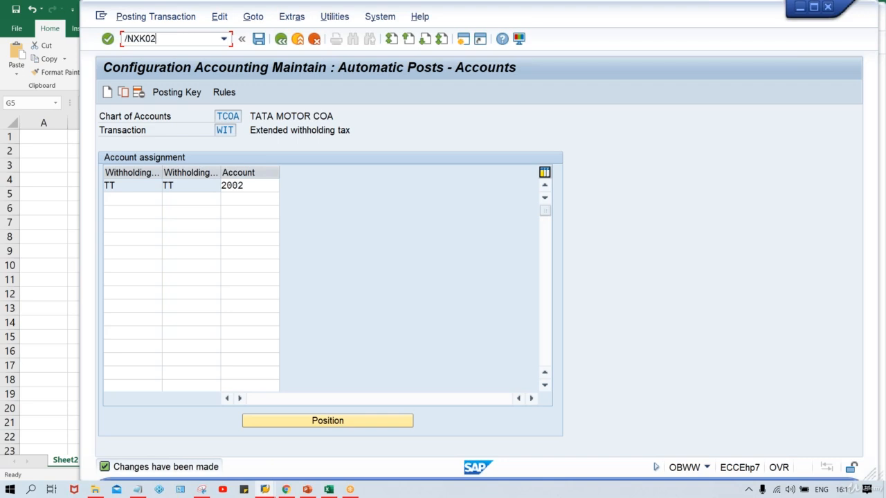
key("Return")
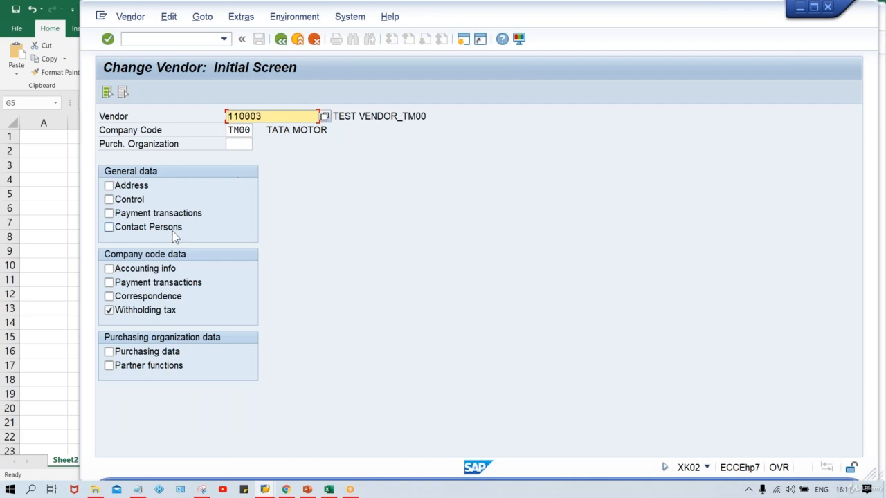
key("Return")
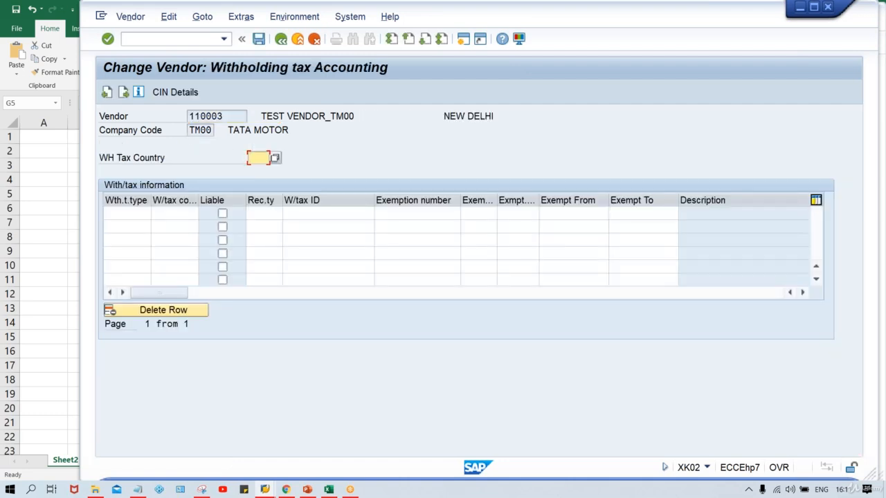
Add withholding tax type TT with tax code TT to the vendor and mark it as liable.
left_click(123, 213)
type("TT")
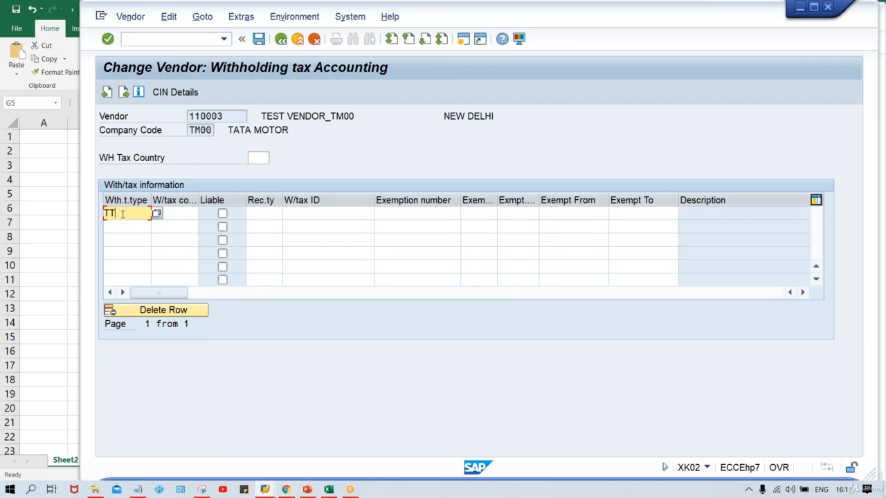
key("Tab")
type("TT")
key("Tab")
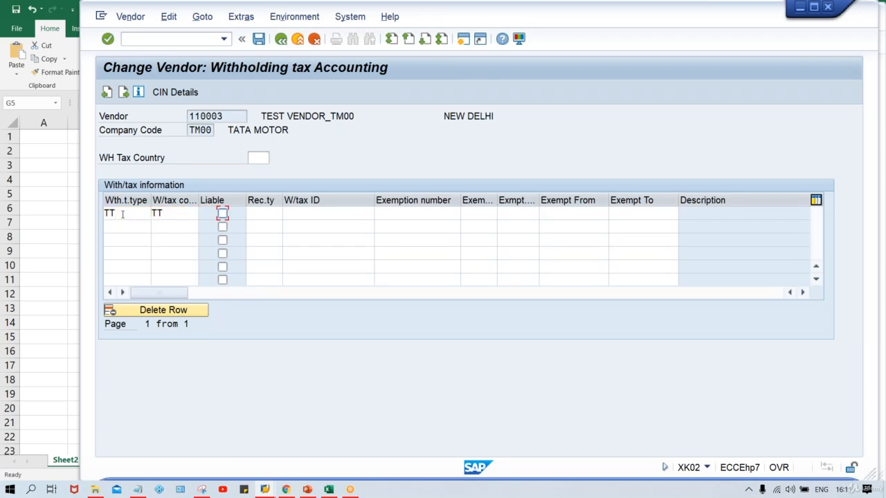
key("space")
Set the withholding tax country to IN and save the vendor.
left_click(253, 162)
type("IN")
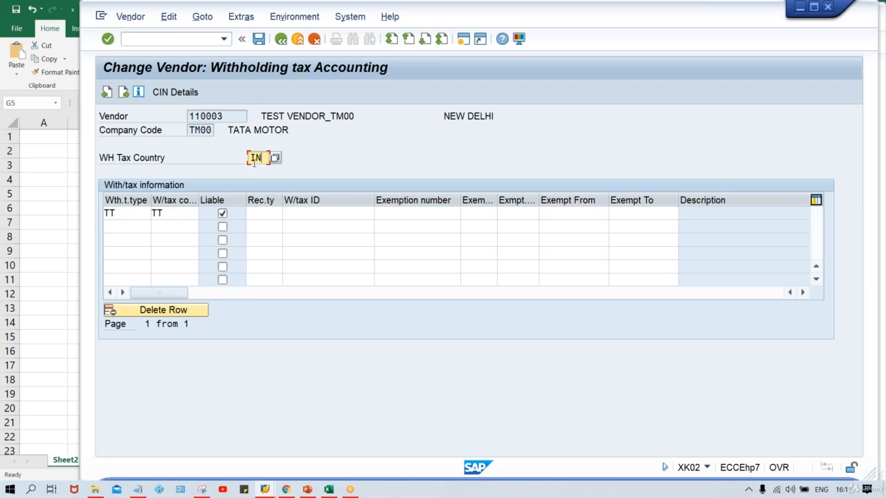
key("Return")
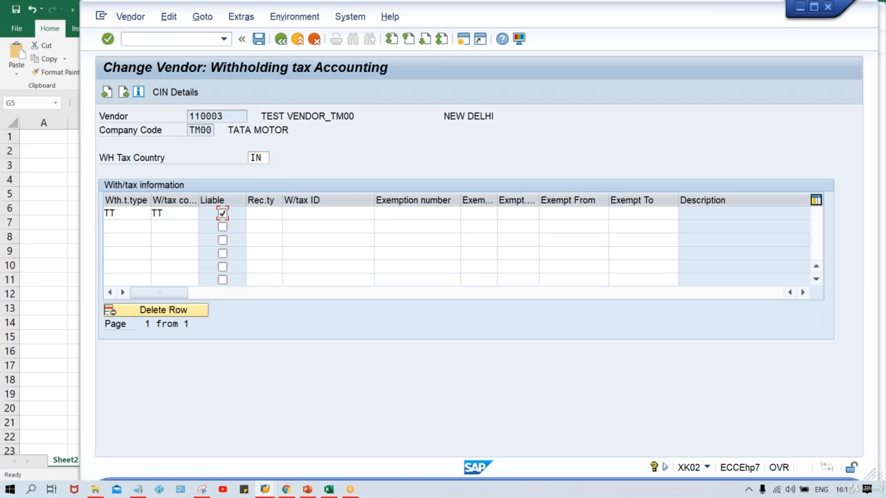
key("Return")
key("ctrl+s")
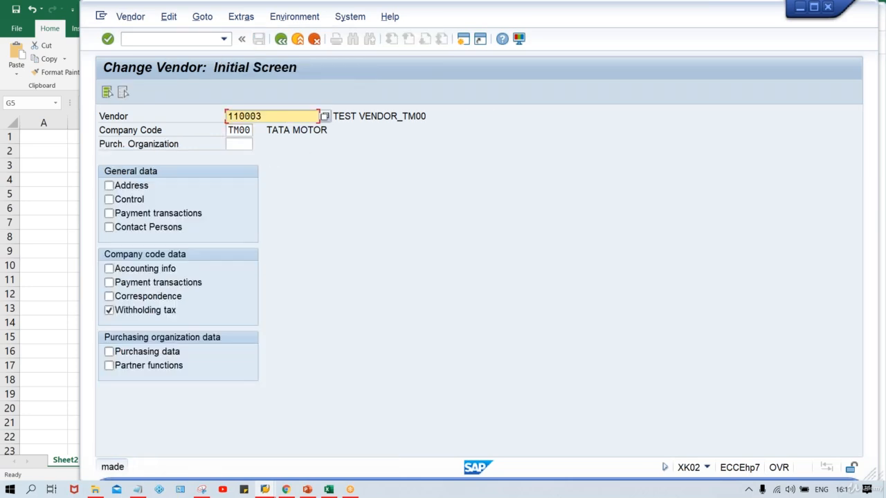